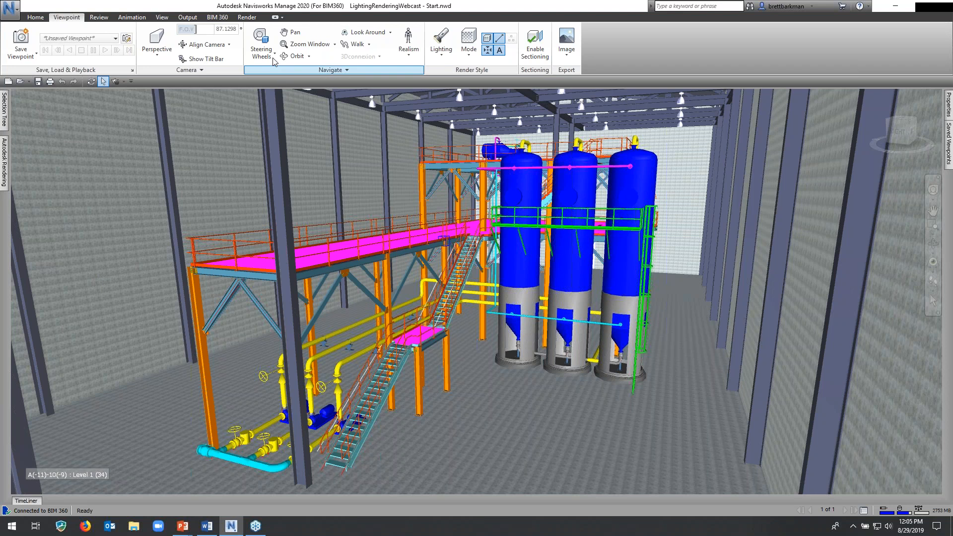
Preview the plant model with an interactive Ray Trace under its existing lighting, and stop it once the render completes.
click(246, 17)
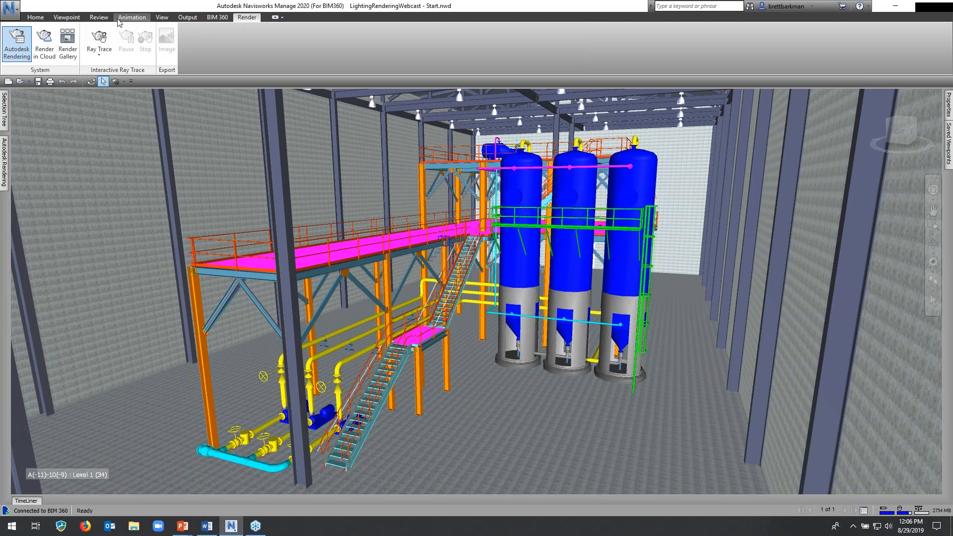
click(99, 36)
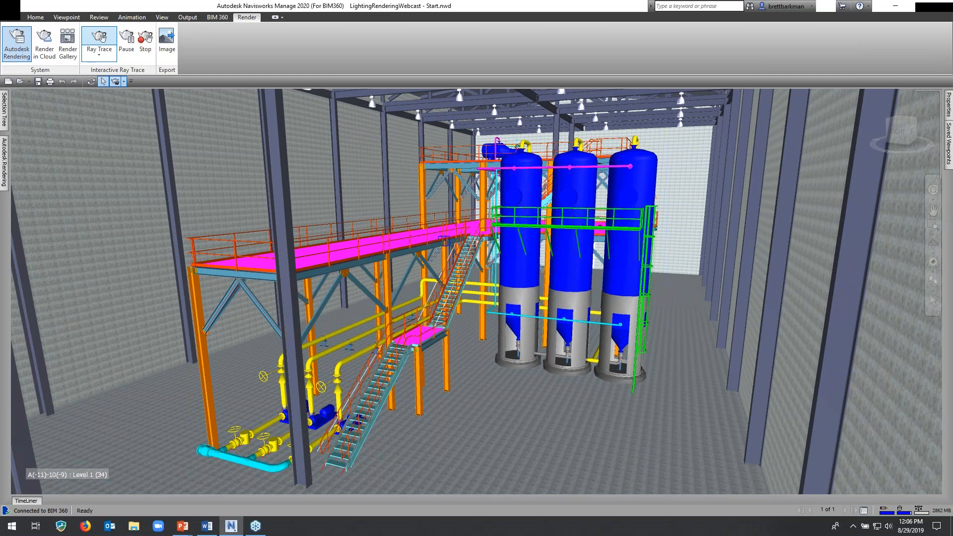
click(98, 40)
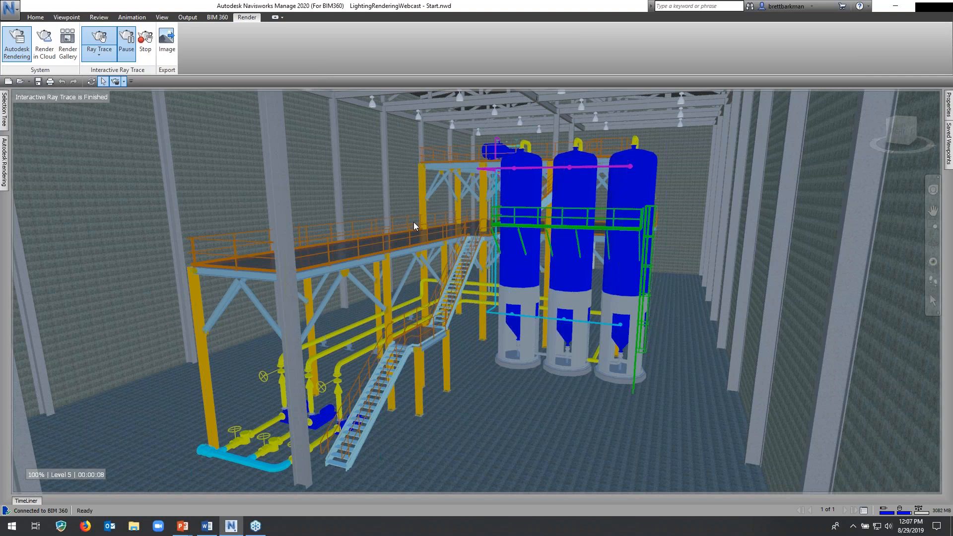
click(146, 49)
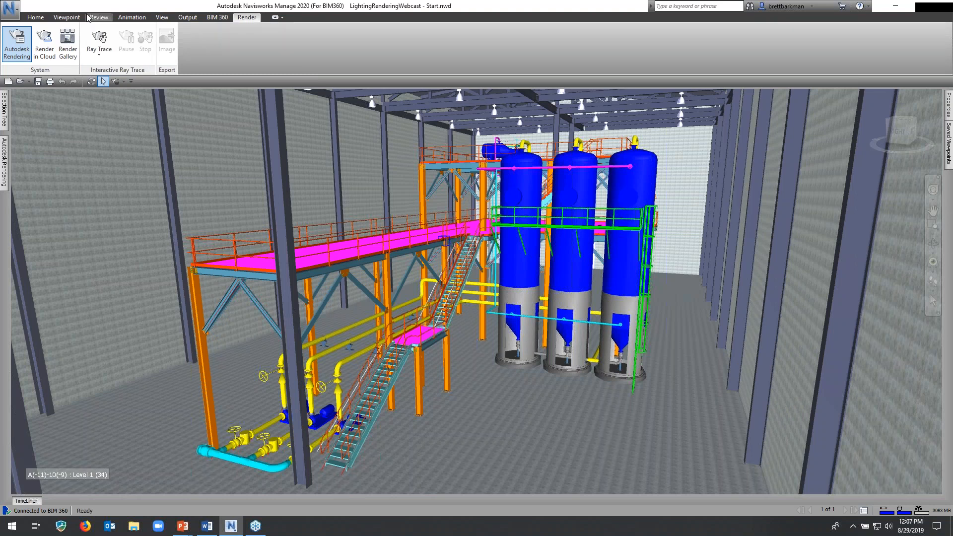
Switch the viewpoint's lighting mode to Full Lights.
click(66, 18)
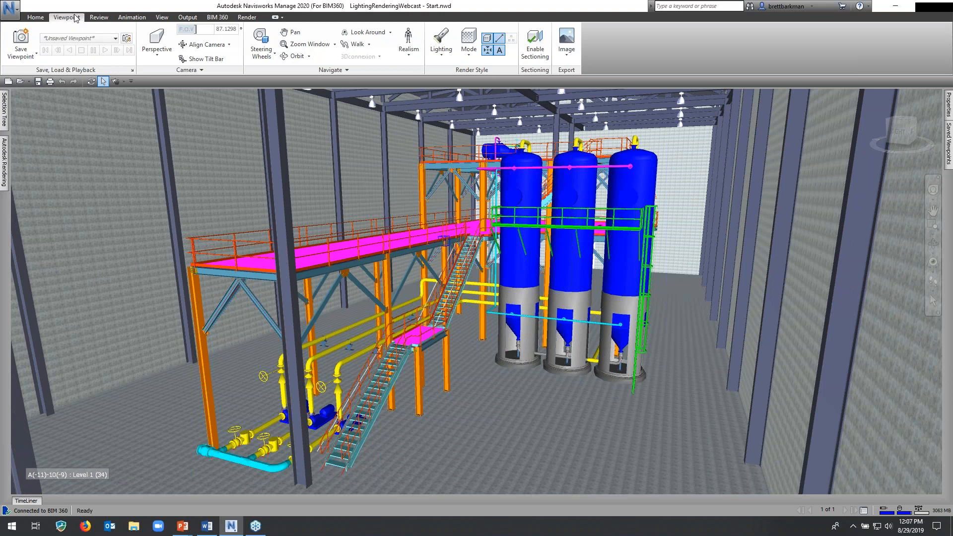
click(440, 42)
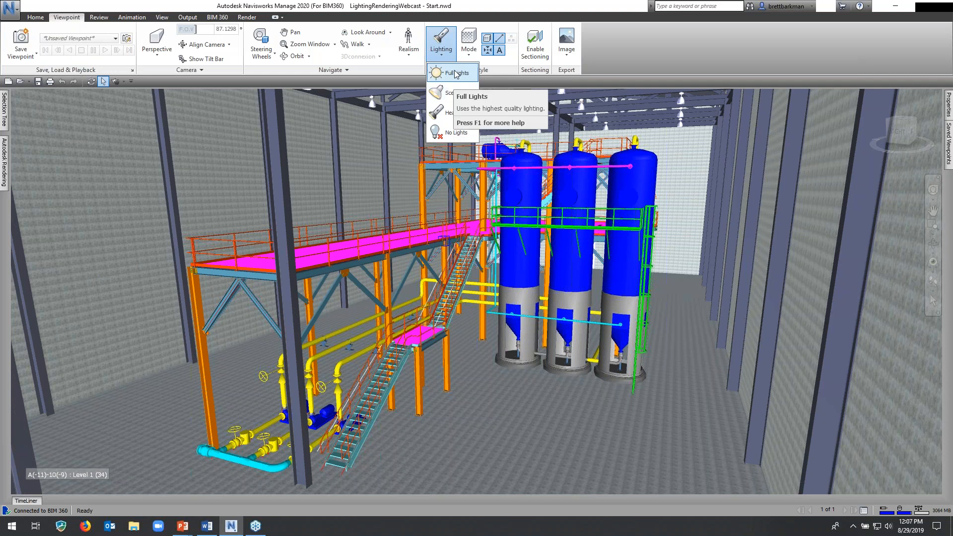
click(453, 76)
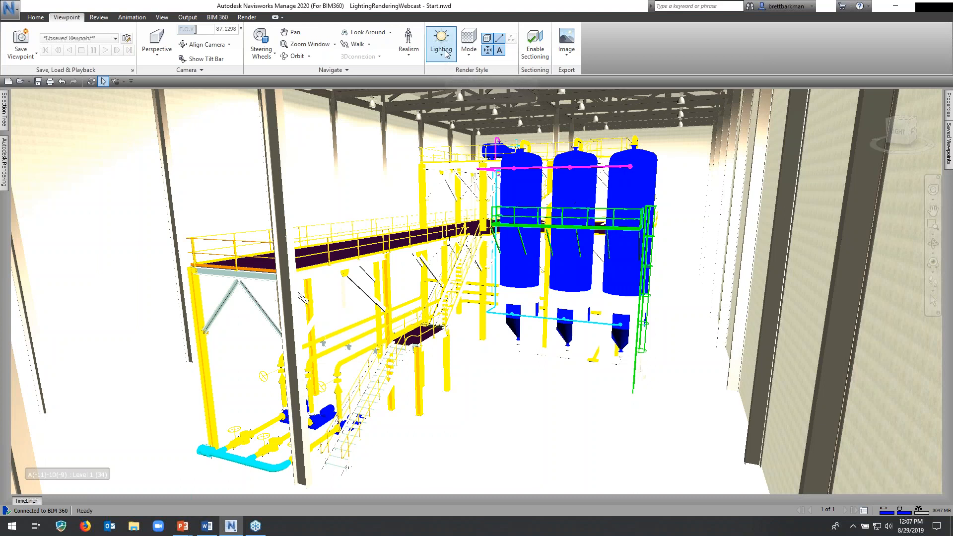
click(446, 49)
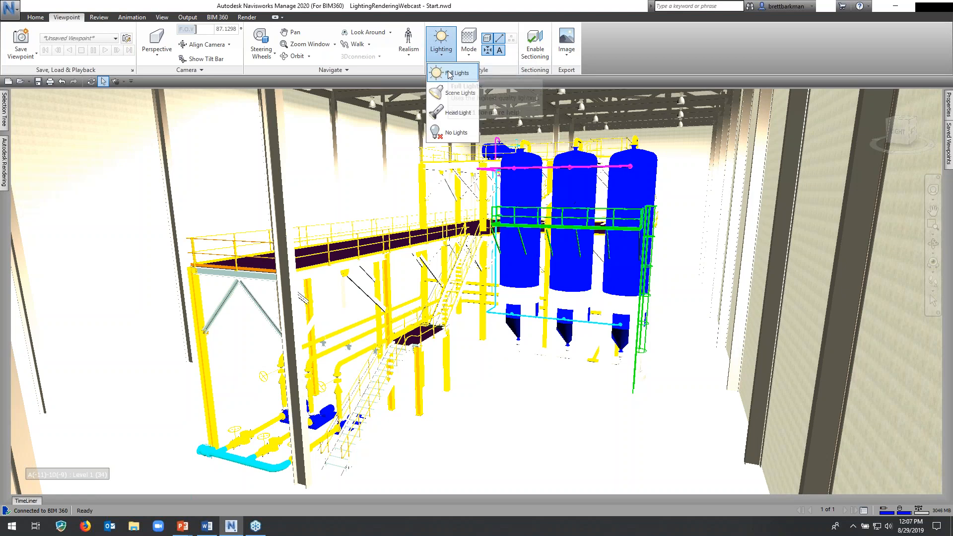
click(446, 47)
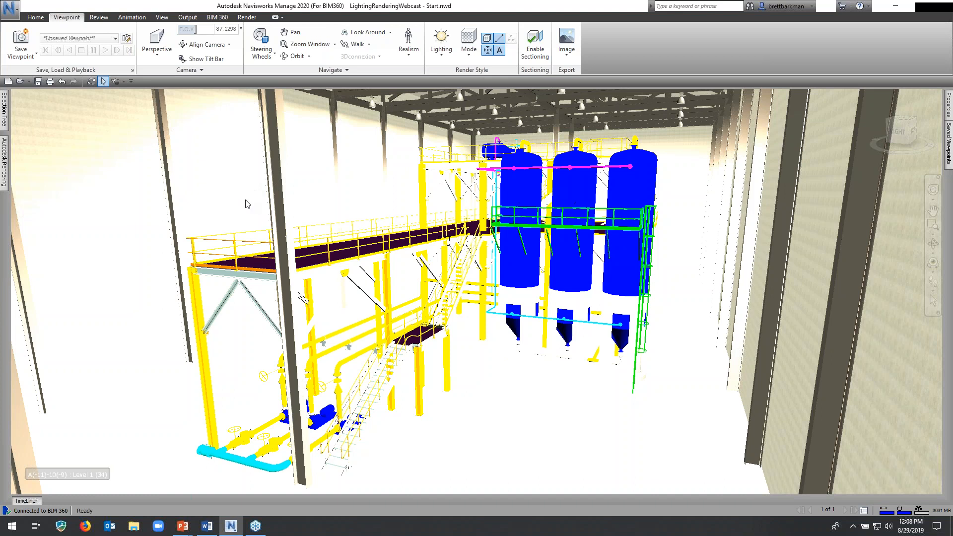
Turn off the sun in the Autodesk Rendering environment settings while leaving exposure on.
click(247, 17)
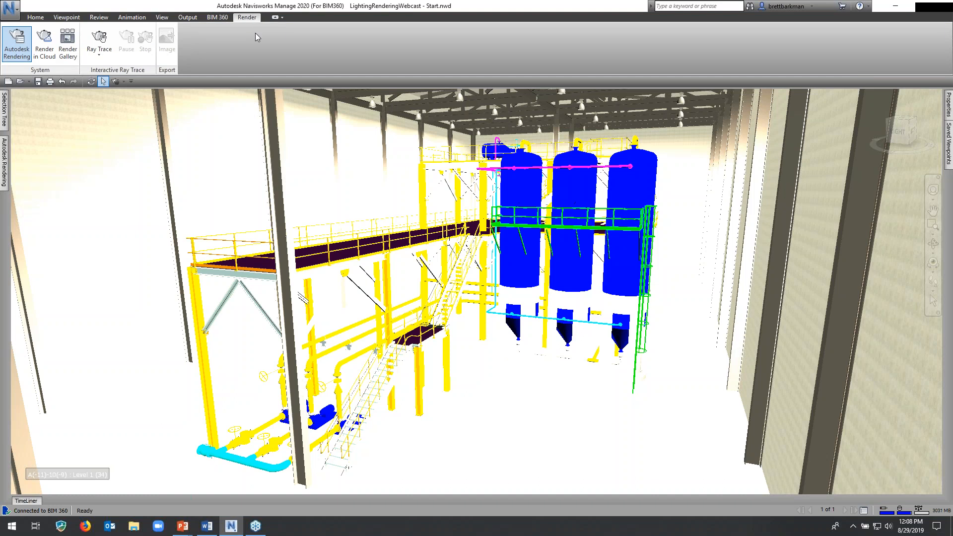
click(9, 47)
mouse_move(4, 144)
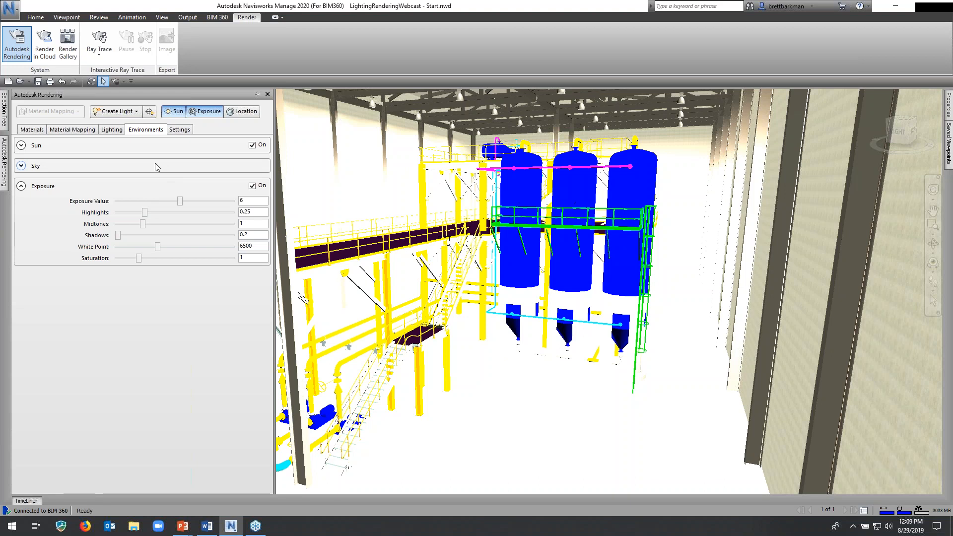
click(253, 145)
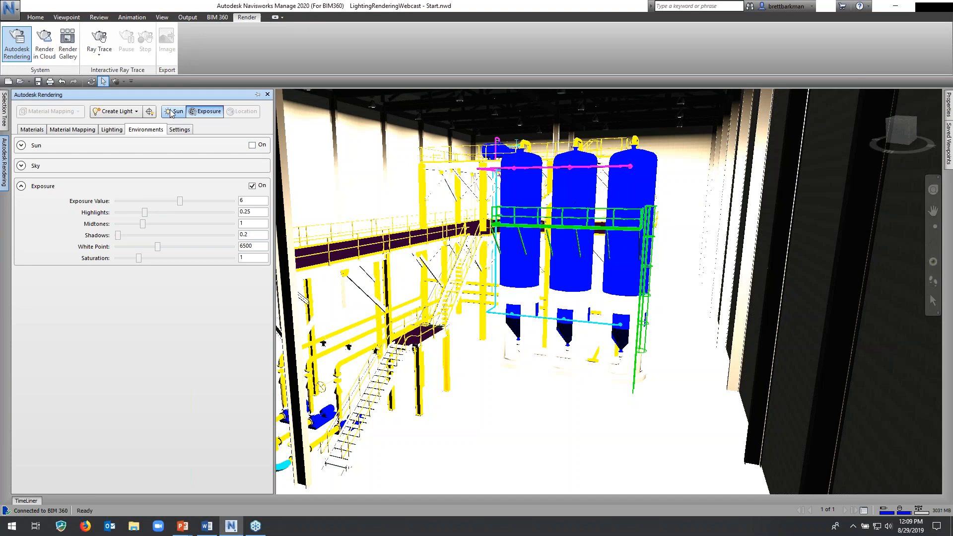
click(112, 130)
click(175, 111)
click(175, 112)
click(174, 114)
click(174, 113)
Expand the Sun and Sky environment settings, review their options, and collapse both sections.
click(21, 145)
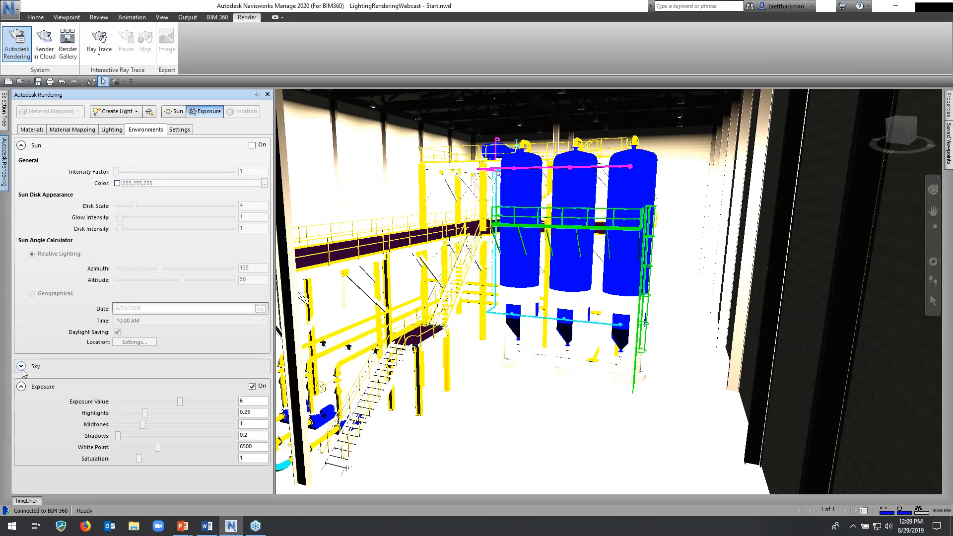
click(21, 366)
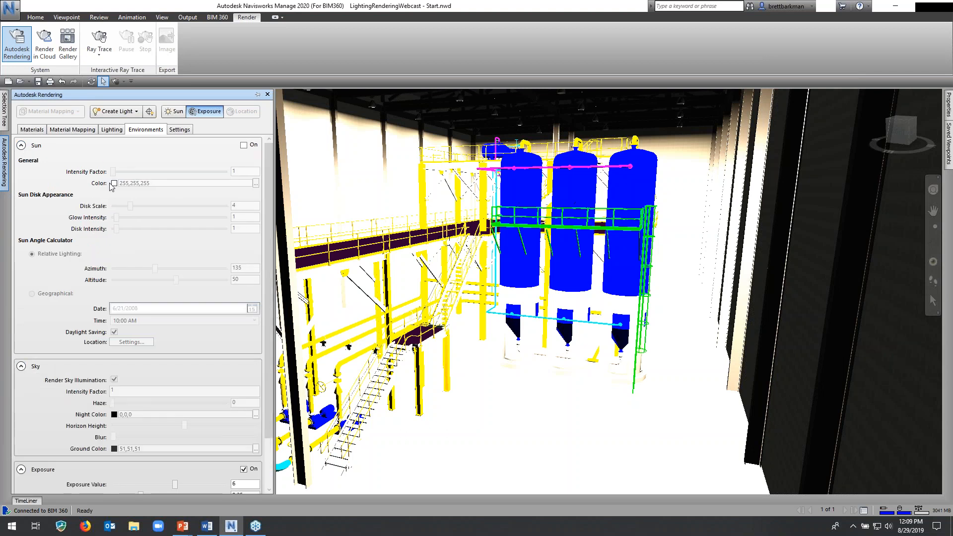
scroll(117, 278, down, 2)
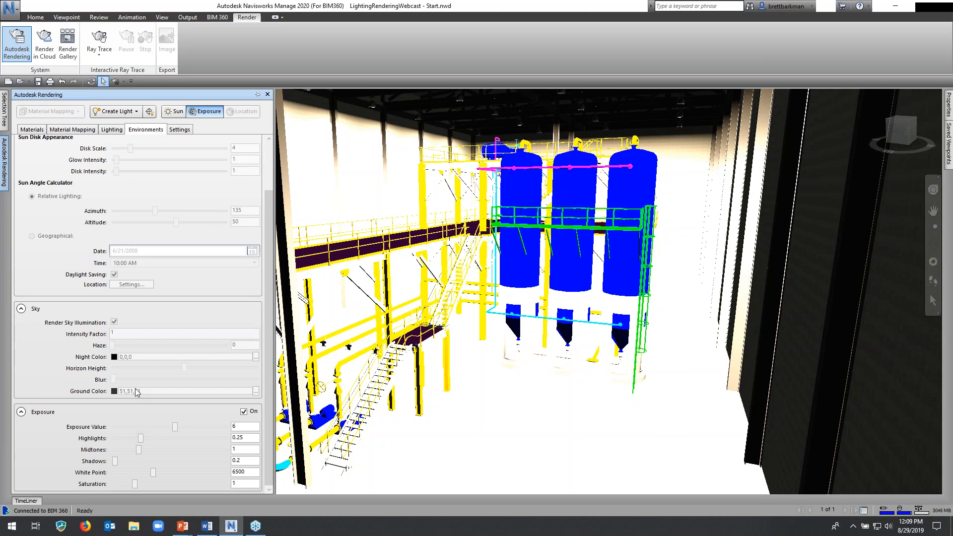
scroll(119, 293, up, 2)
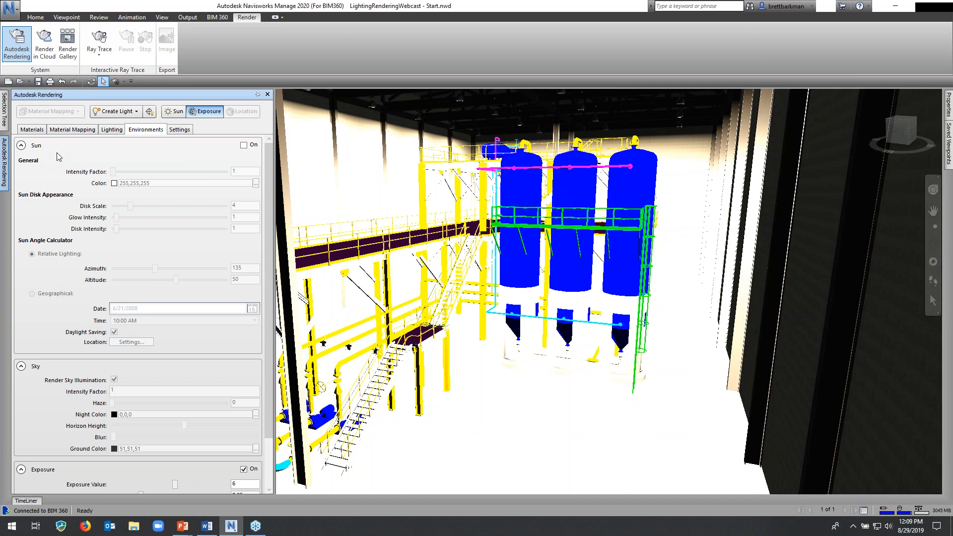
click(21, 146)
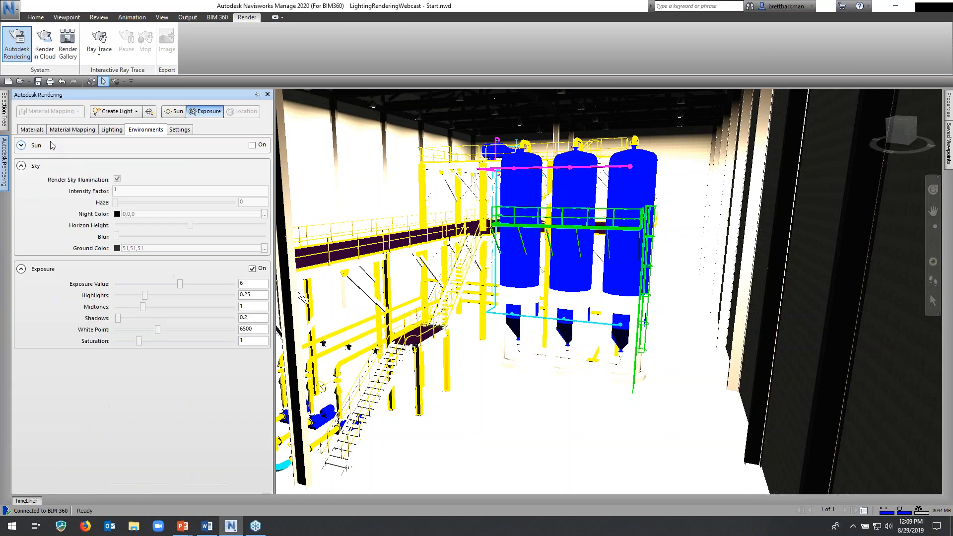
click(22, 166)
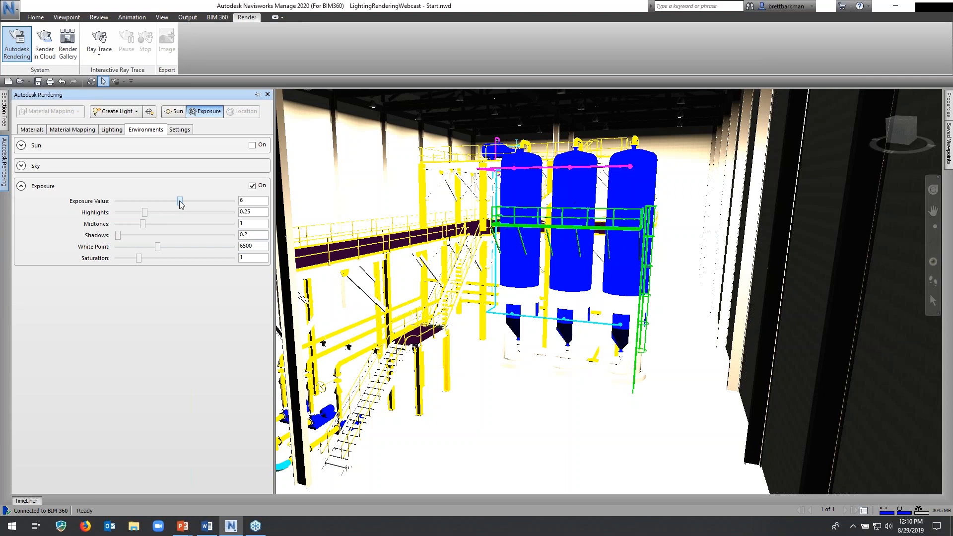
Raise the exposure value to about 12 and check the lighting with an interactive Ray Trace, stopping it partway.
drag(180, 204, 210, 206)
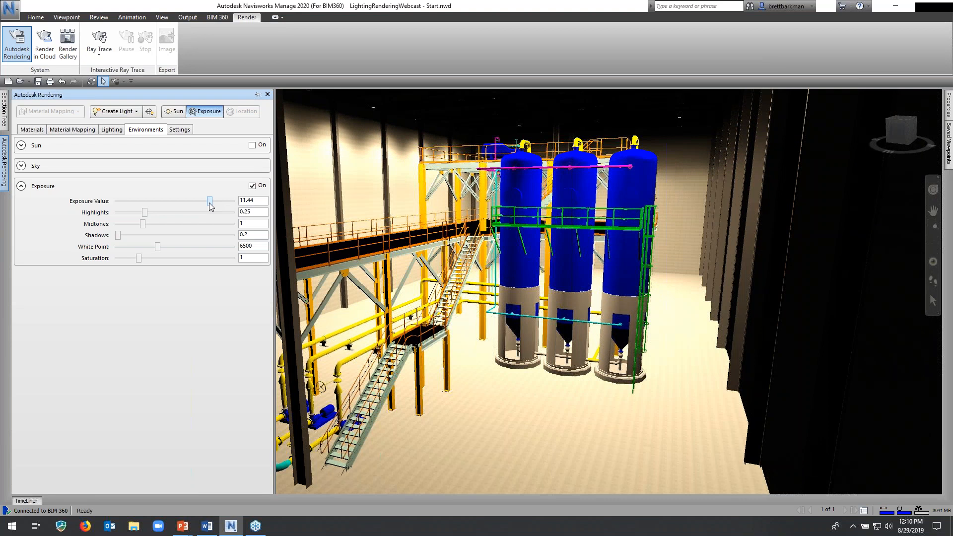
drag(209, 203, 211, 203)
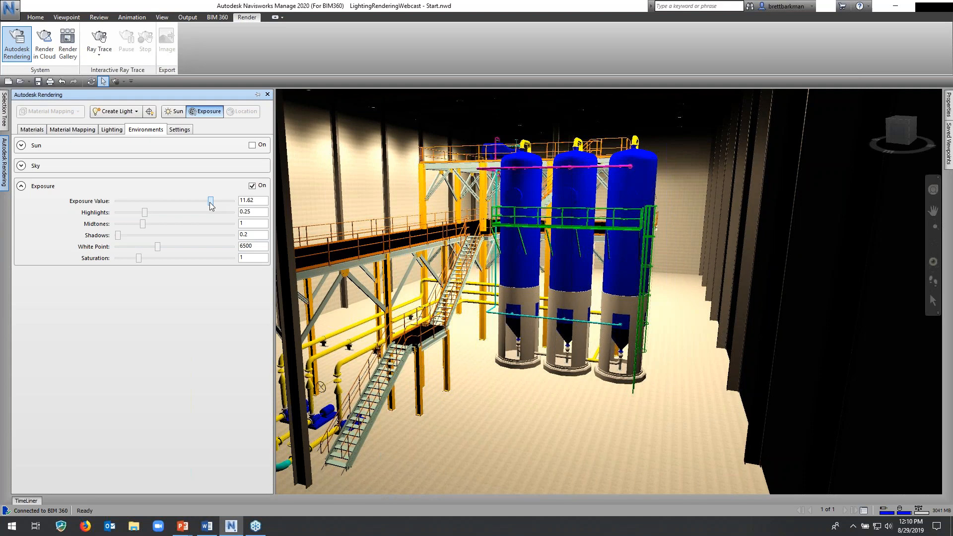
drag(211, 203, 215, 204)
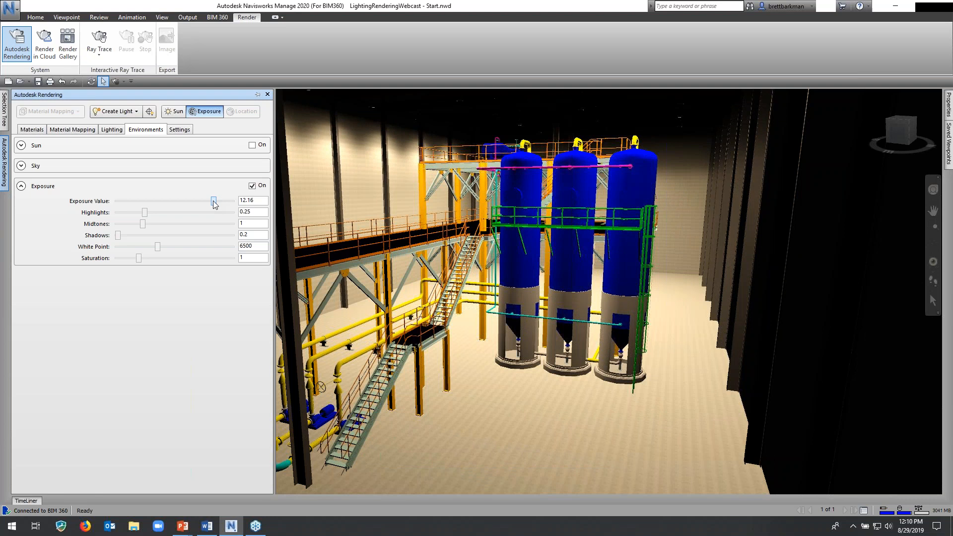
drag(215, 205, 213, 205)
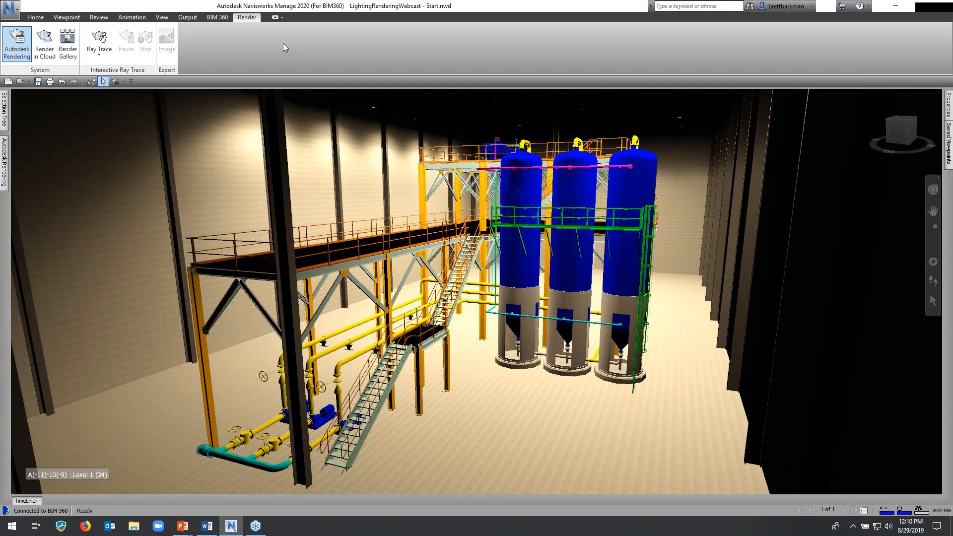
click(99, 38)
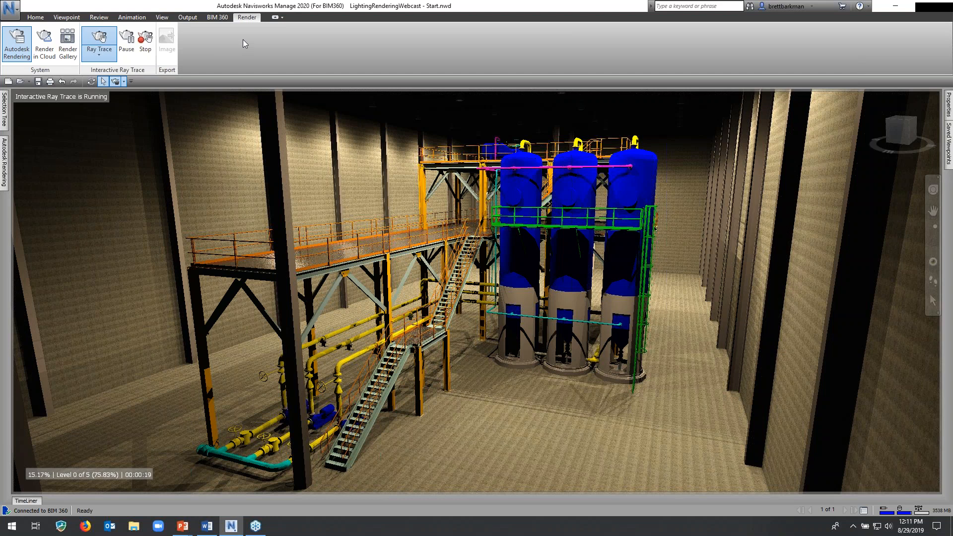
click(144, 43)
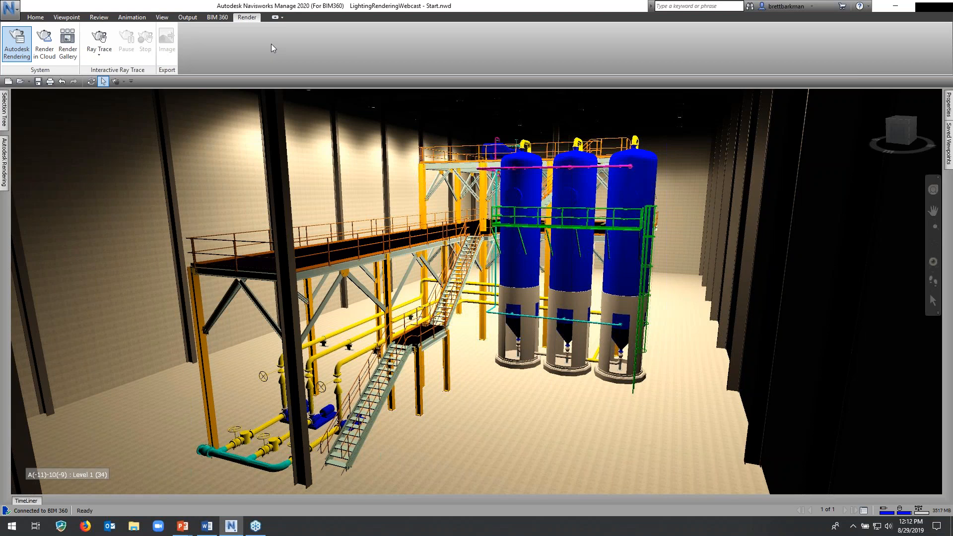
Choose the Custom Settings render preset and review its render level, render time, lighting calculation and numeric precision options.
click(98, 57)
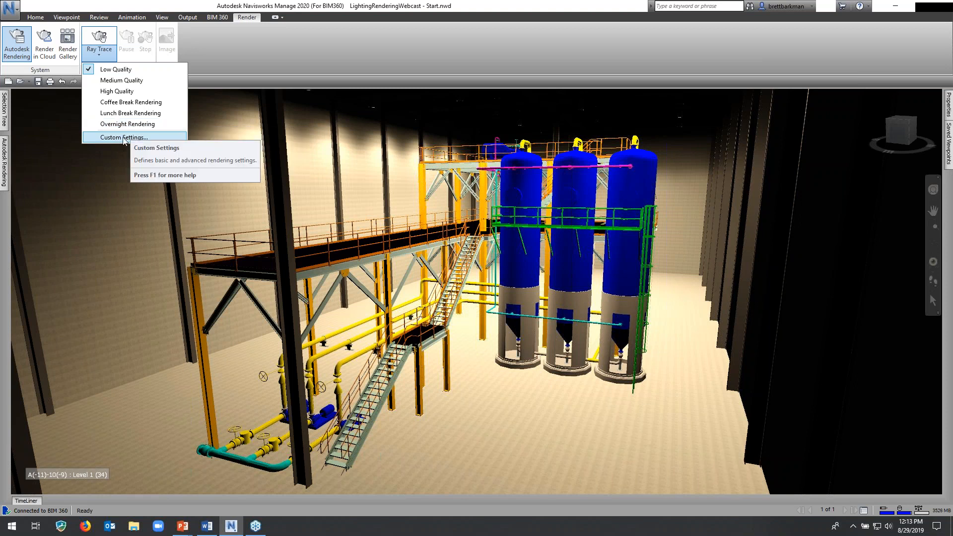
click(124, 138)
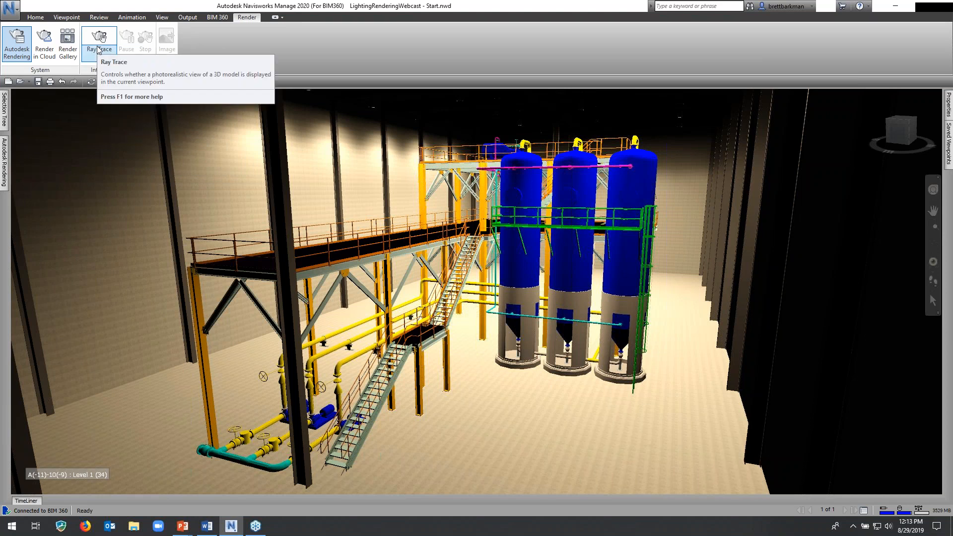
mouse_move(4, 155)
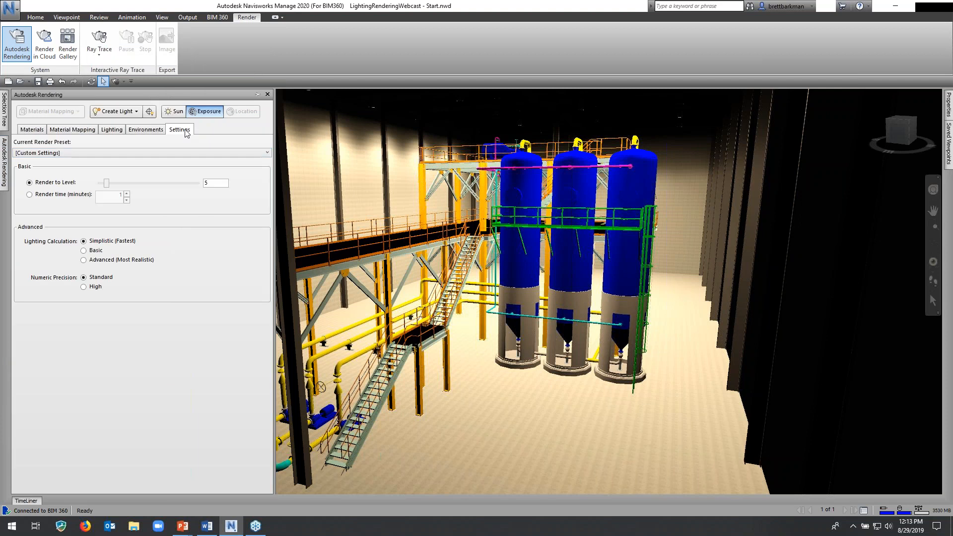
click(187, 133)
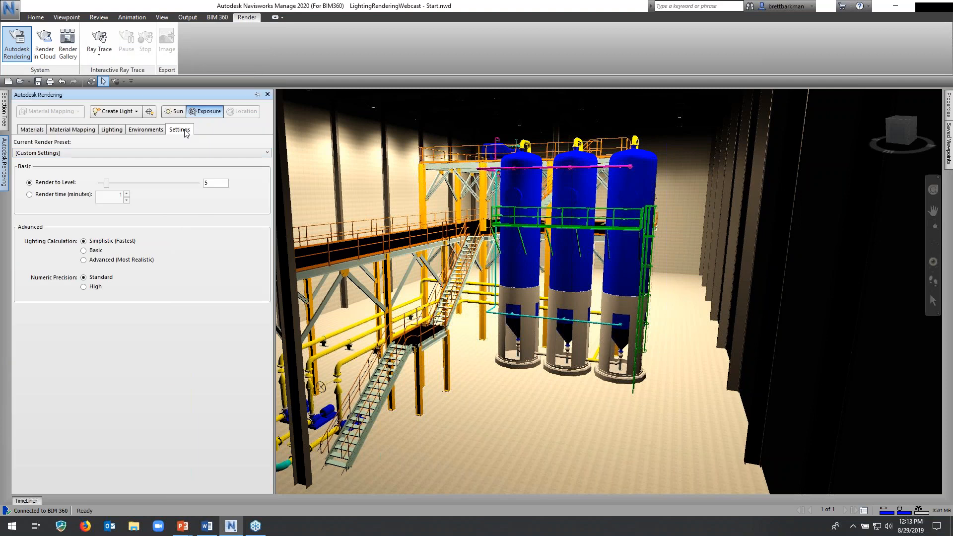
click(97, 154)
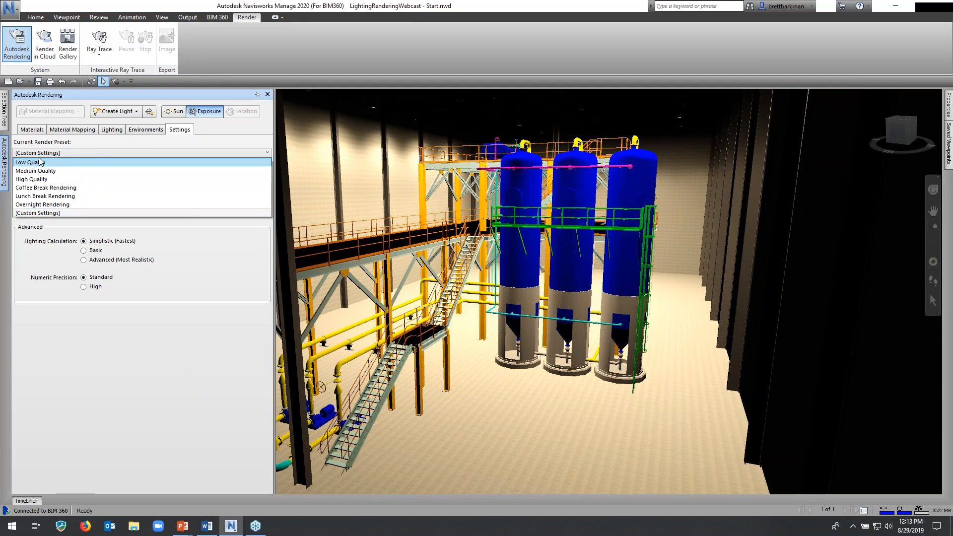
click(49, 216)
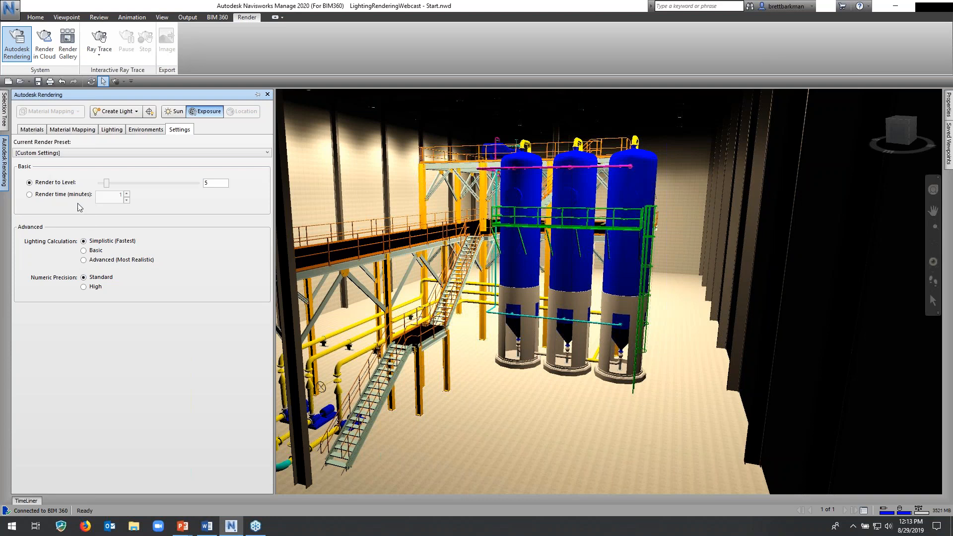
click(46, 197)
double_click(115, 194)
Set the current render preset to Low Quality.
click(99, 152)
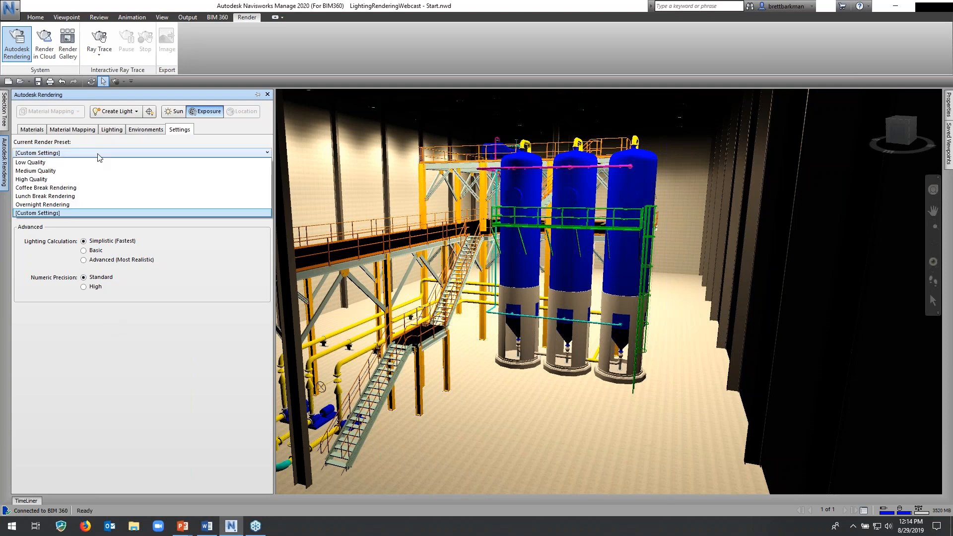
click(40, 162)
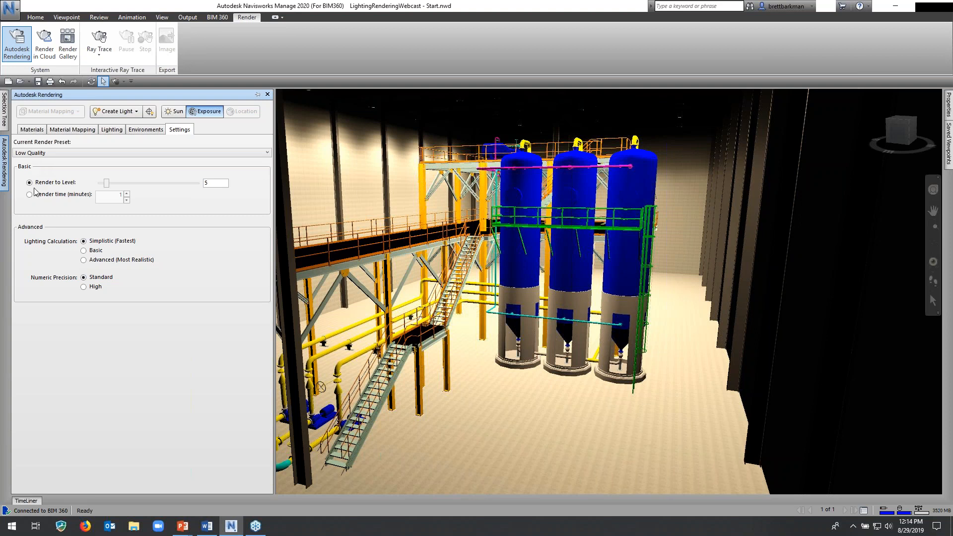
click(230, 42)
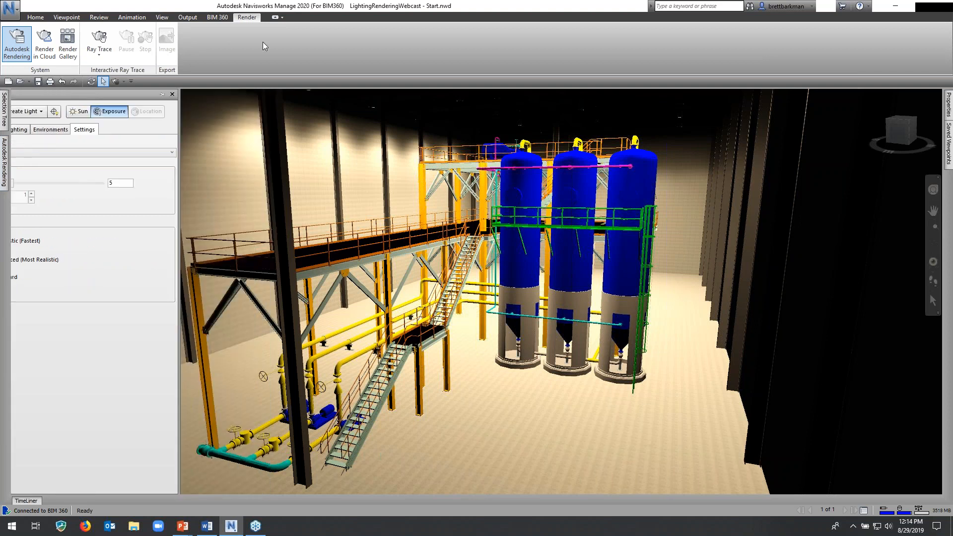
click(100, 38)
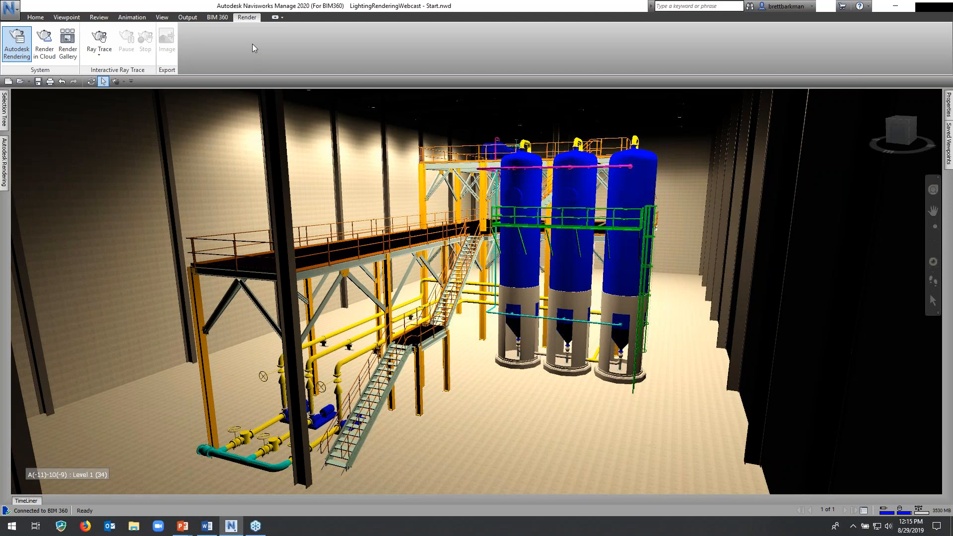
Open LightingRenderingWebcast - No Lights.nwd without saving the changes to the Start model.
click(21, 82)
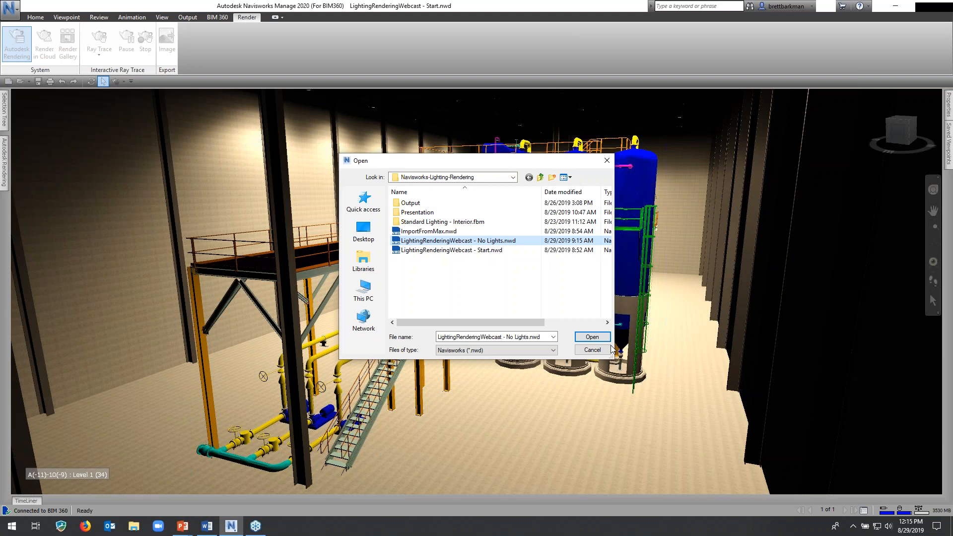
click(602, 340)
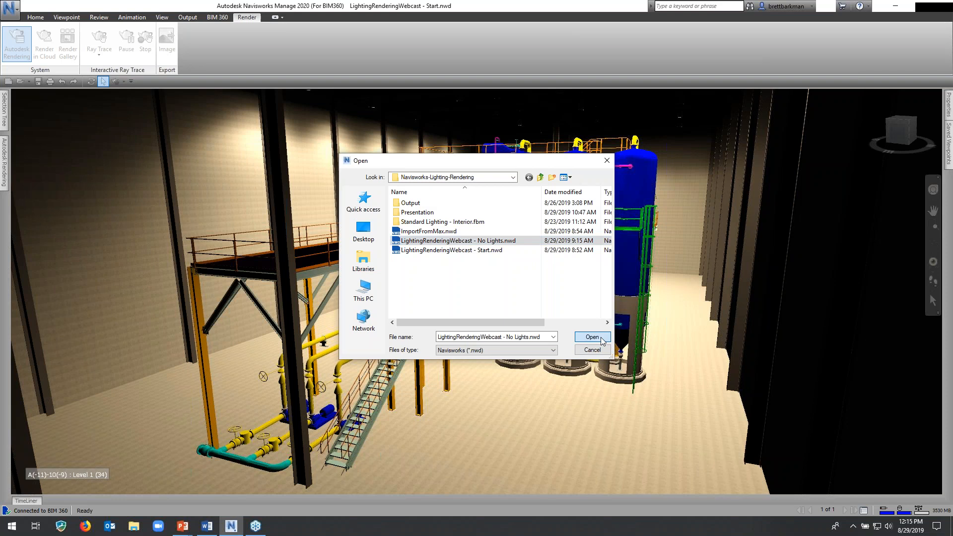
click(592, 338)
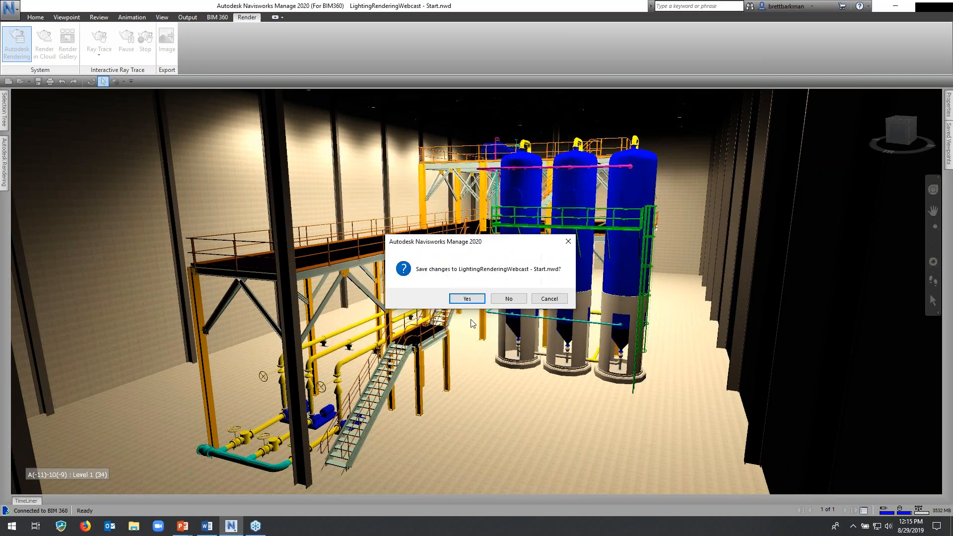
click(507, 299)
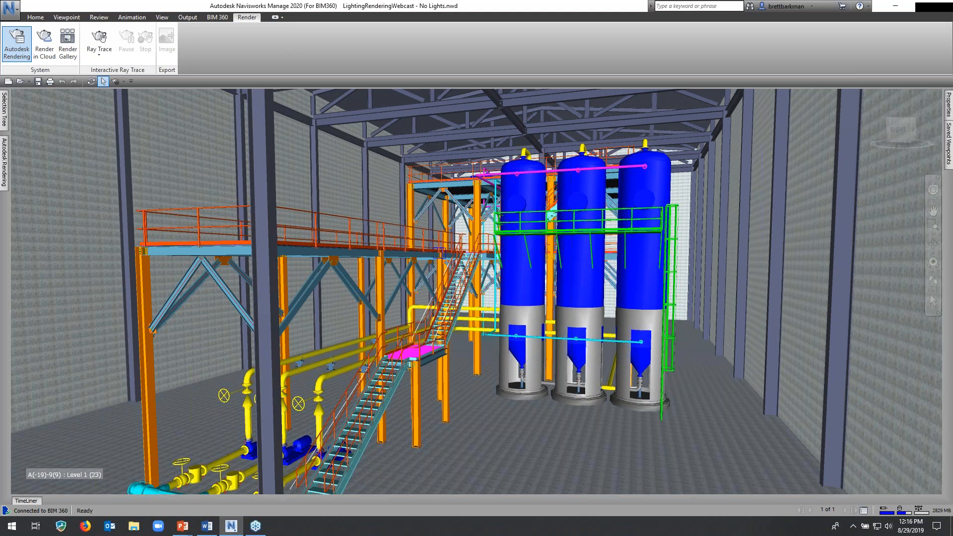
Recall the saved Heat Exchanger viewpoint and frame the exchanger on its platform.
shift+middle_drag(566, 324, 576, 347)
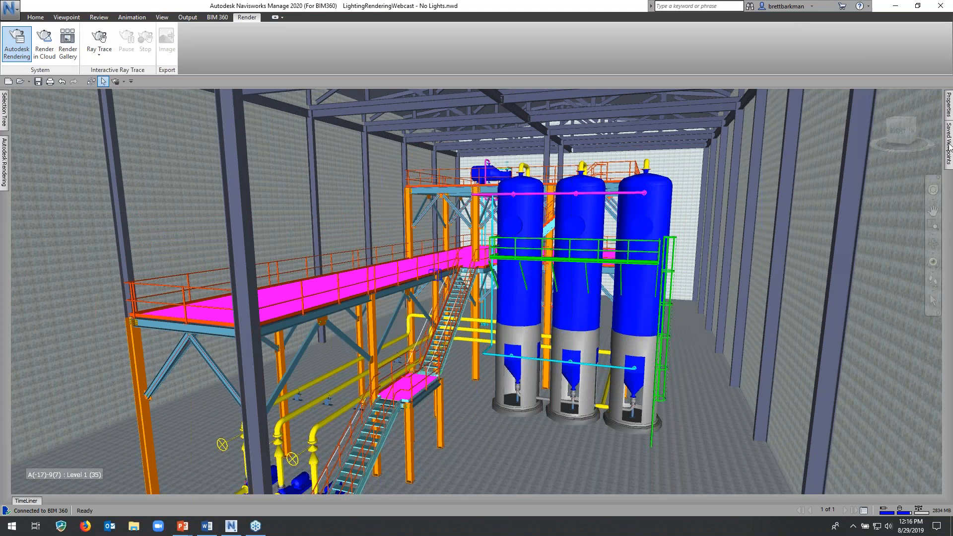
mouse_move(949, 146)
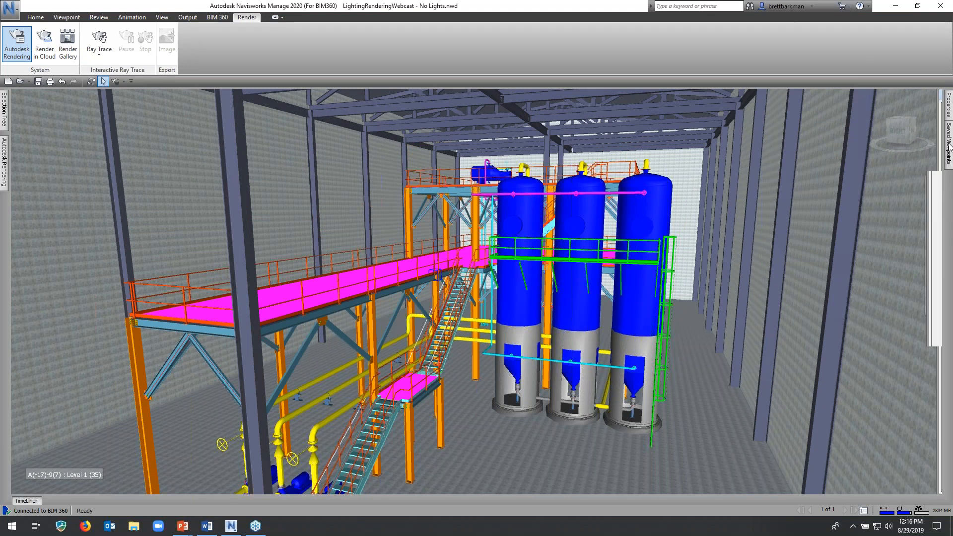
click(889, 115)
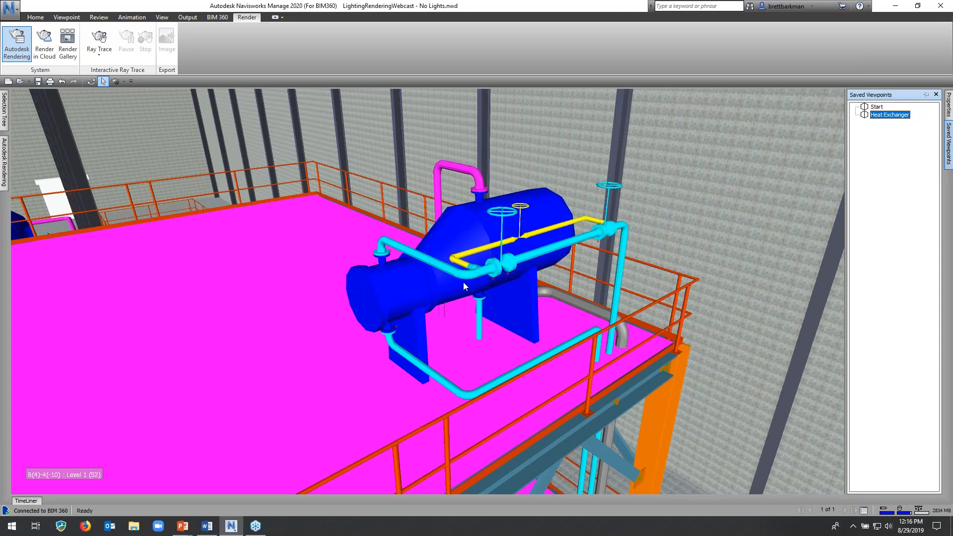
scroll(450, 292, down, 1)
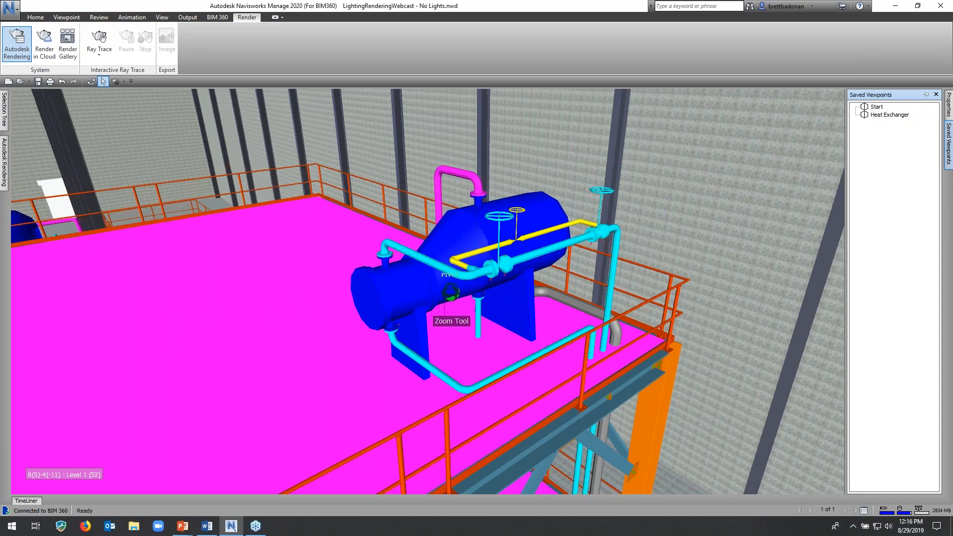
mouse_move(451, 292)
shift+middle_down()
mouse_move(489, 238)
mouse_move(523, 244)
mouse_move(4, 160)
shift+middle_up()
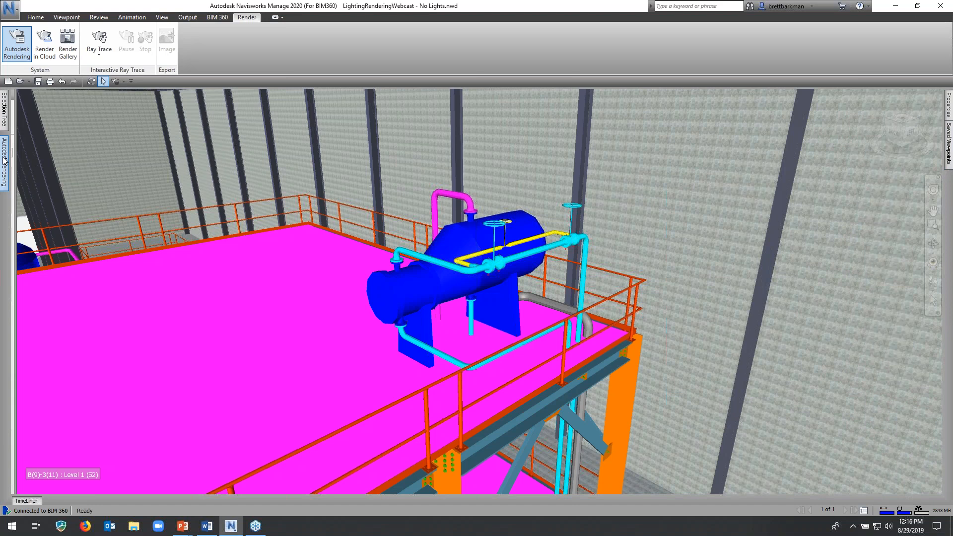
Turn off both default distant lights, Distant Light and Distant Light (1), and delete them from the scene.
click(4, 160)
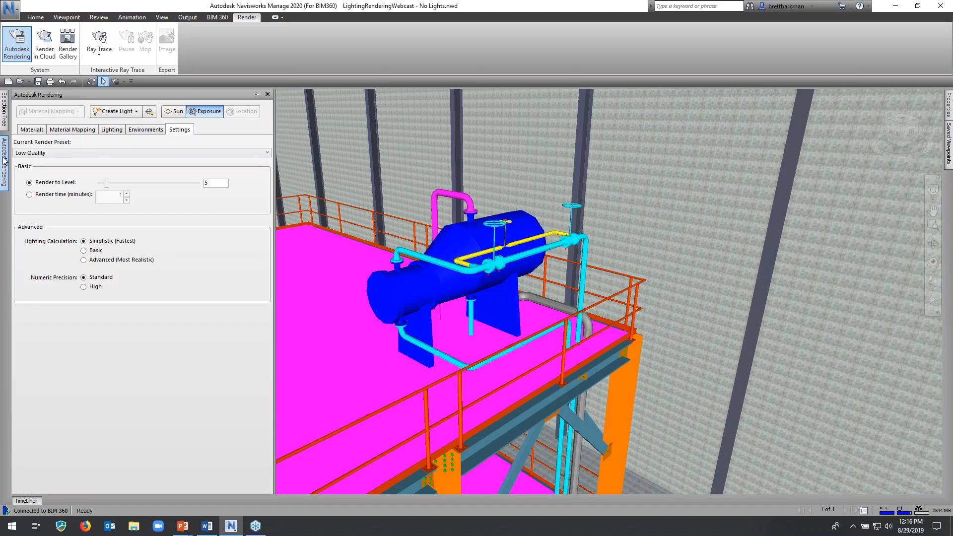
click(111, 130)
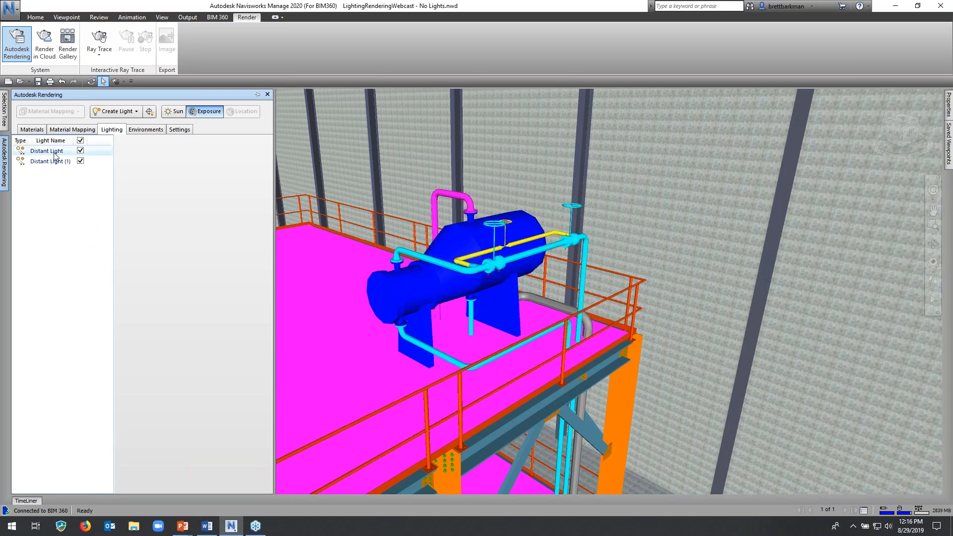
click(81, 151)
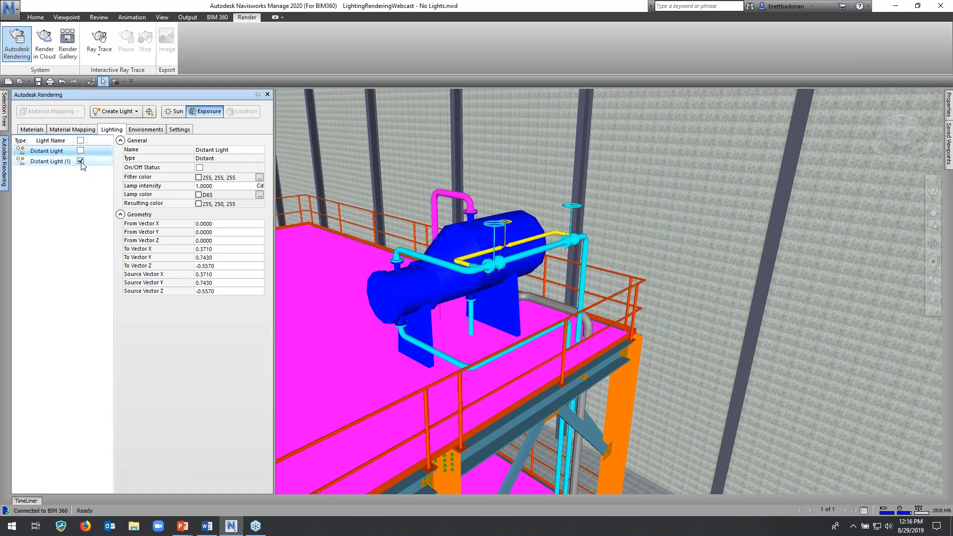
click(81, 161)
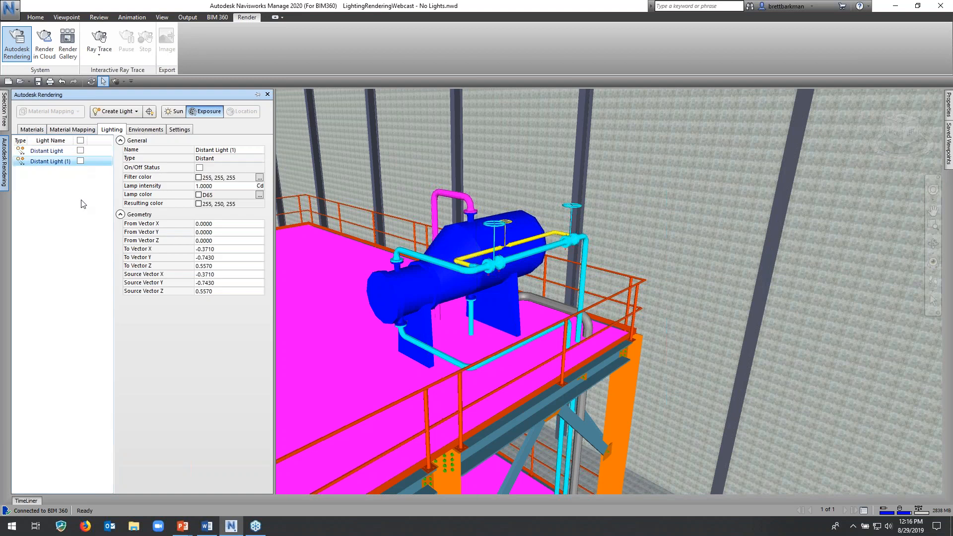
right_click(58, 163)
click(69, 167)
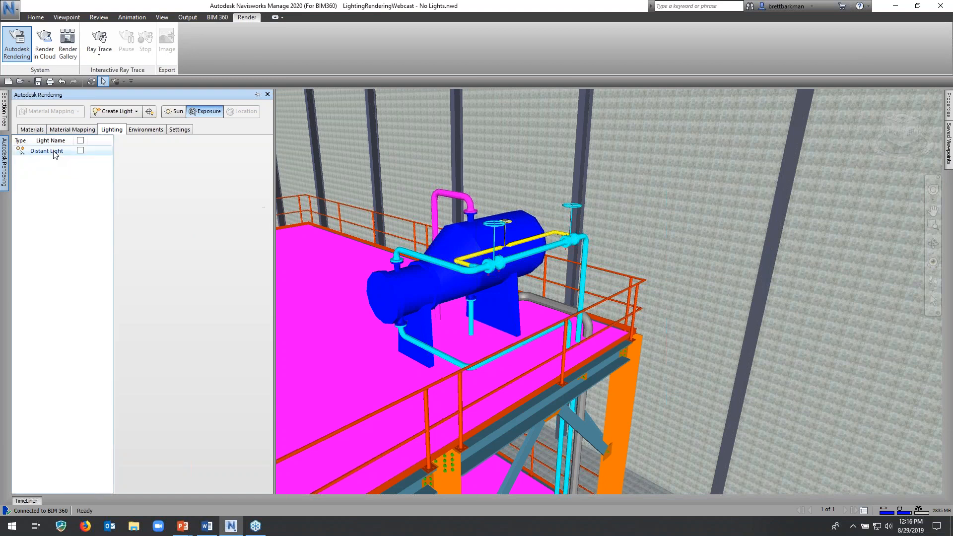
right_click(53, 152)
click(65, 156)
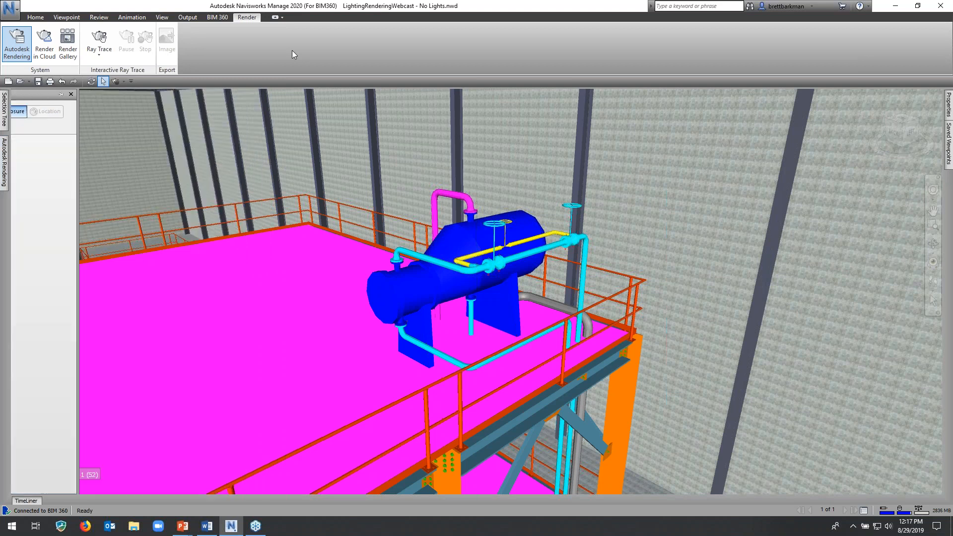
Switch the viewpoint lighting to Full Lights and check the unlit scene with an interactive Ray Trace, stopping it partway.
click(70, 17)
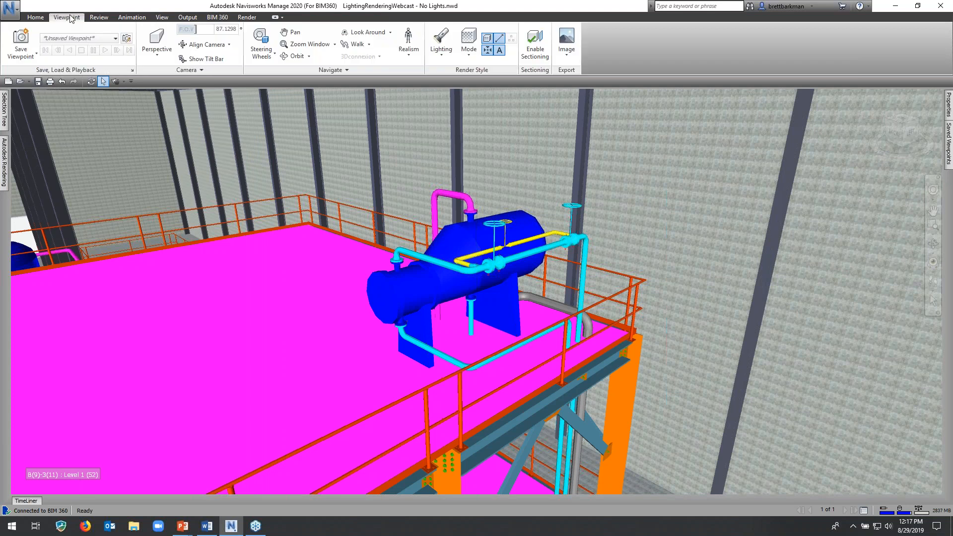
click(441, 49)
click(456, 94)
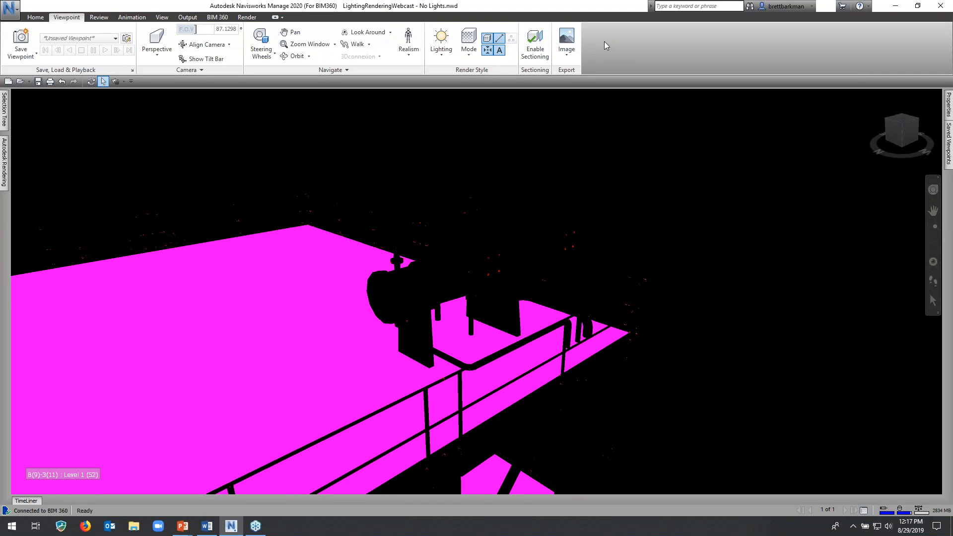
click(251, 18)
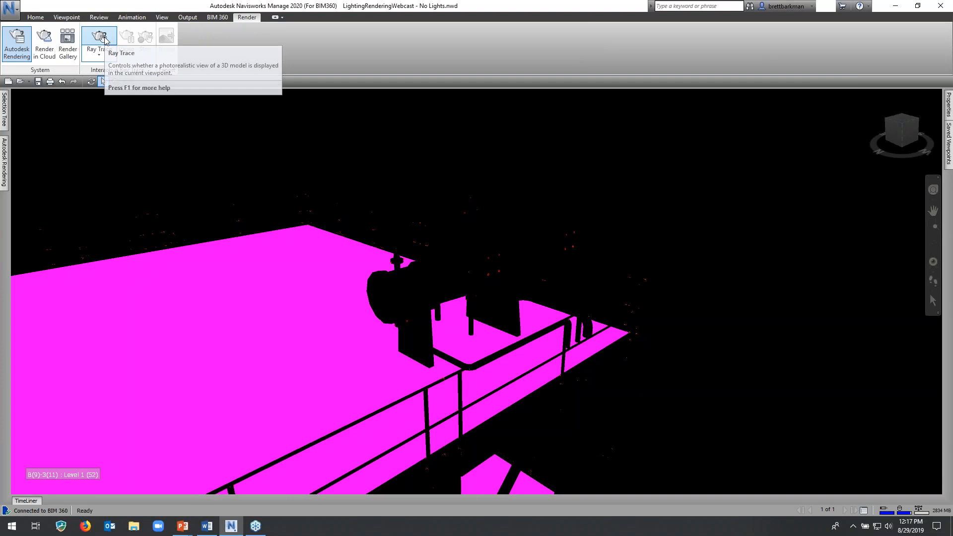
click(101, 53)
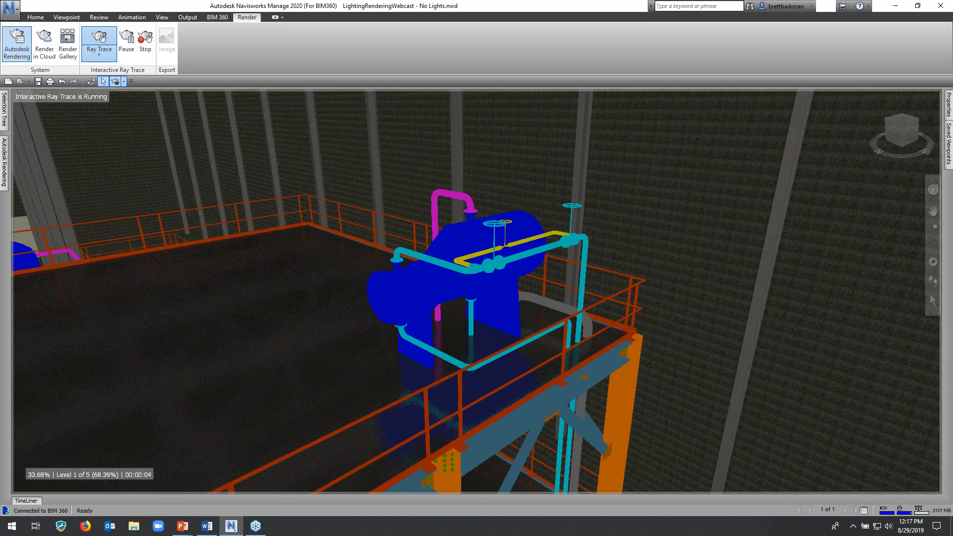
click(145, 41)
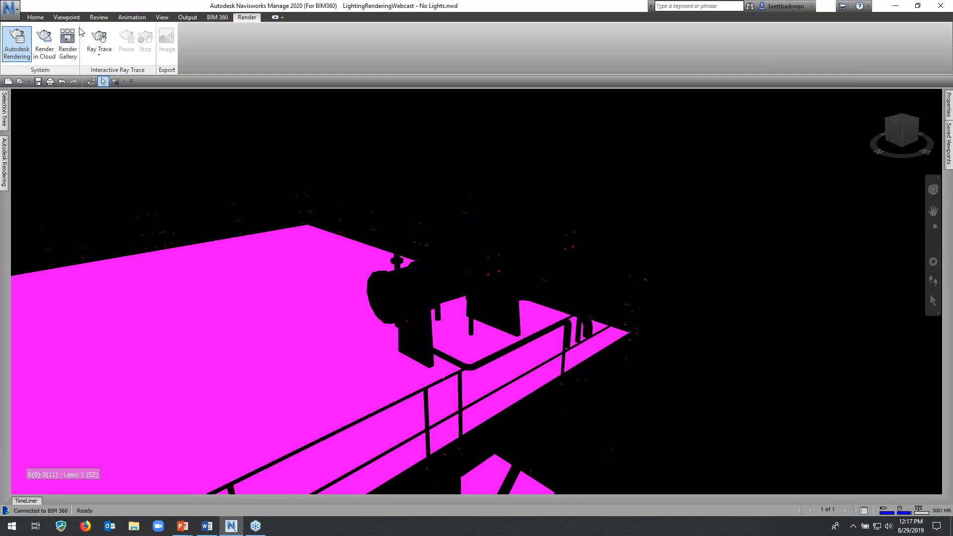
Set the viewpoint lighting to Head Light.
click(67, 18)
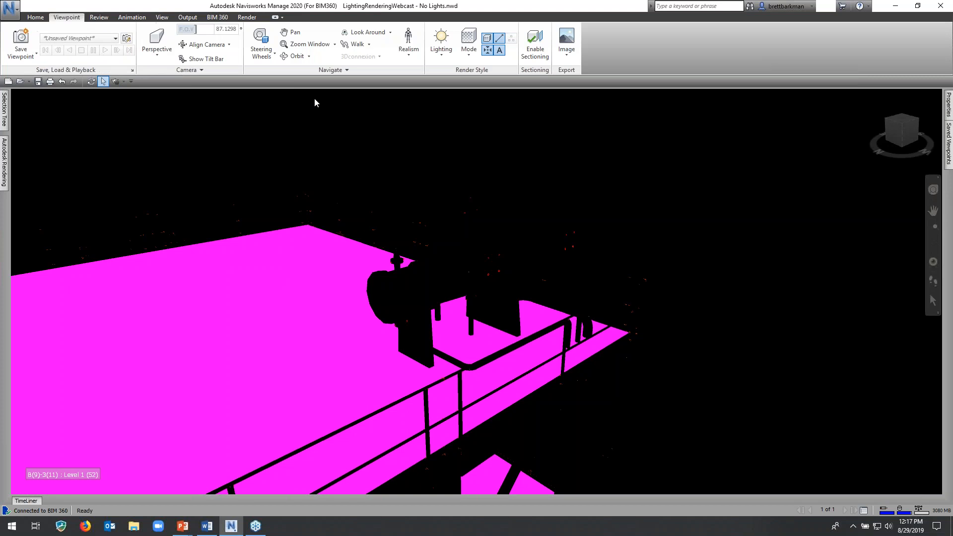
click(438, 51)
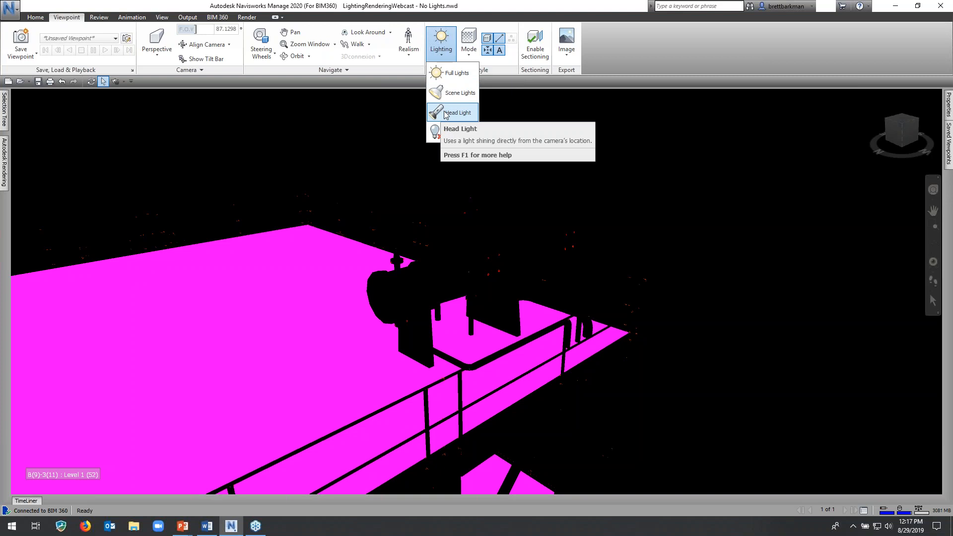
click(445, 114)
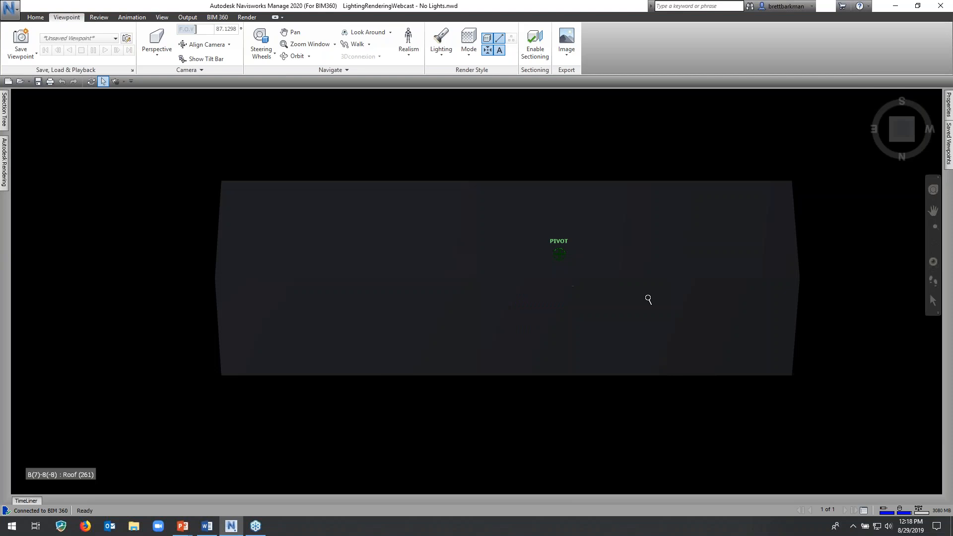
Hide the building's roof in the plan view to expose the platform with the heat exchanger, and clear the selection.
middle_drag(645, 297, 617, 293)
click(442, 279)
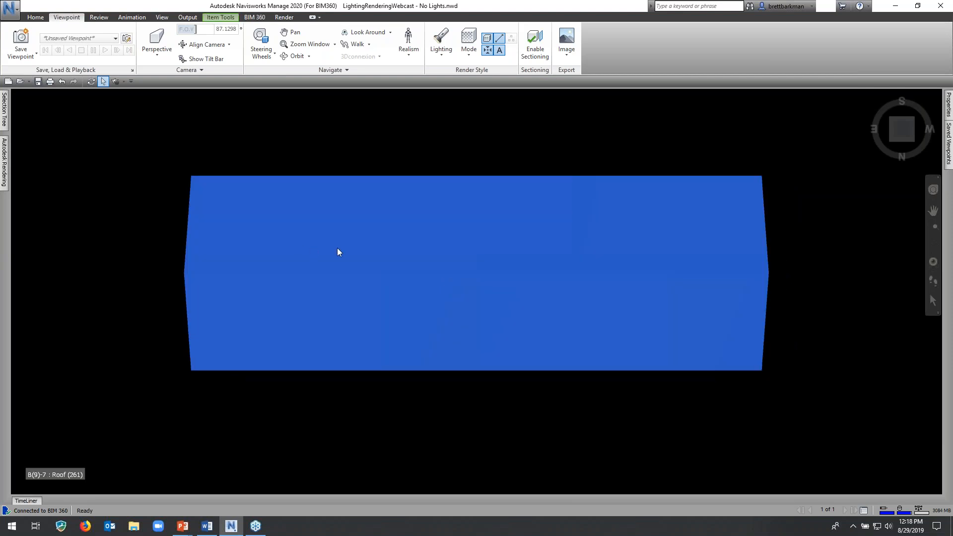
key(ctrl+h)
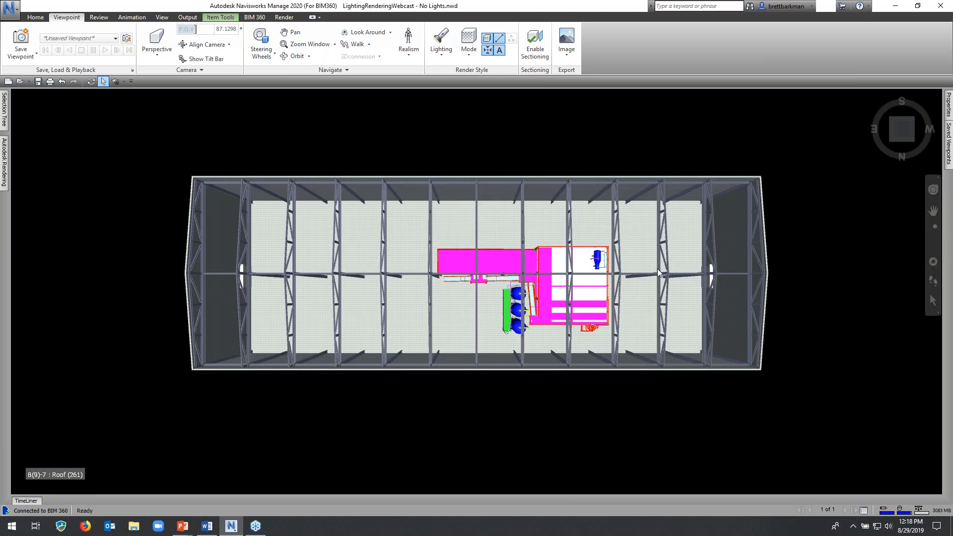
middle_drag(643, 269, 611, 276)
scroll(611, 276, up, 1)
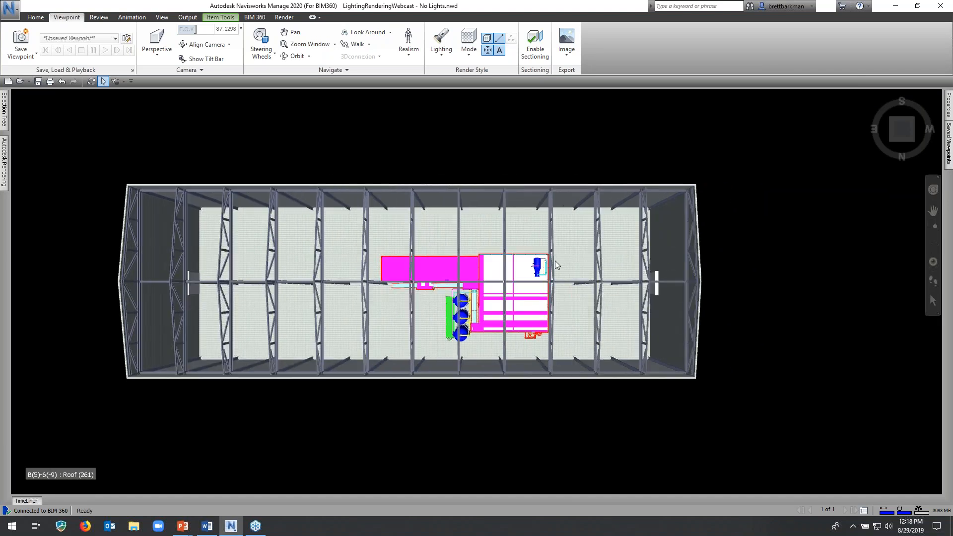
scroll(560, 258, up, 2)
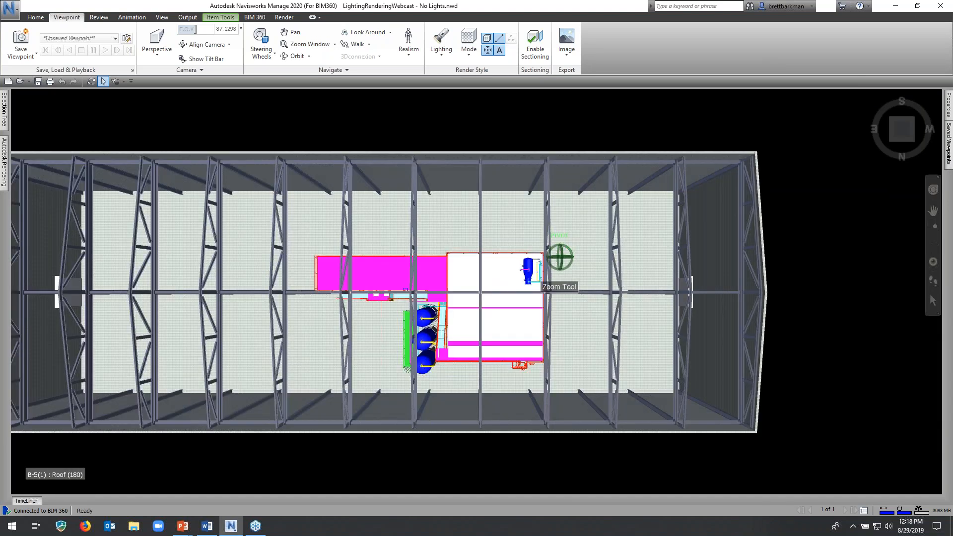
scroll(559, 259, up, 2)
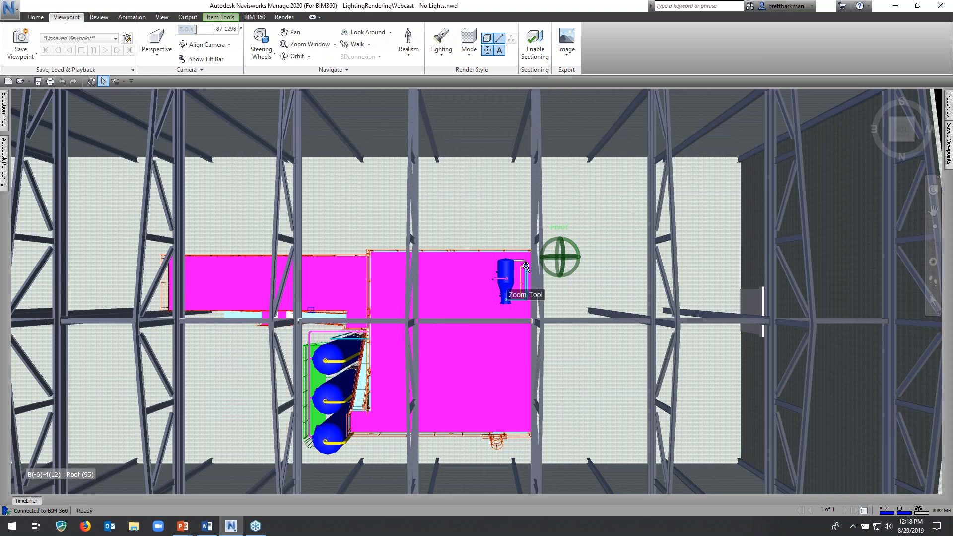
scroll(526, 267, up, 1)
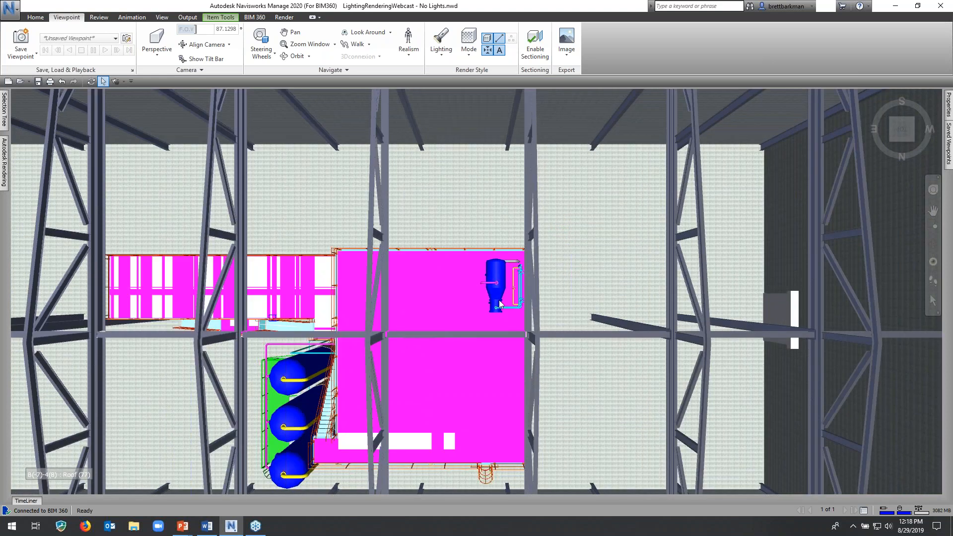
scroll(499, 301, up, 1)
key(Escape)
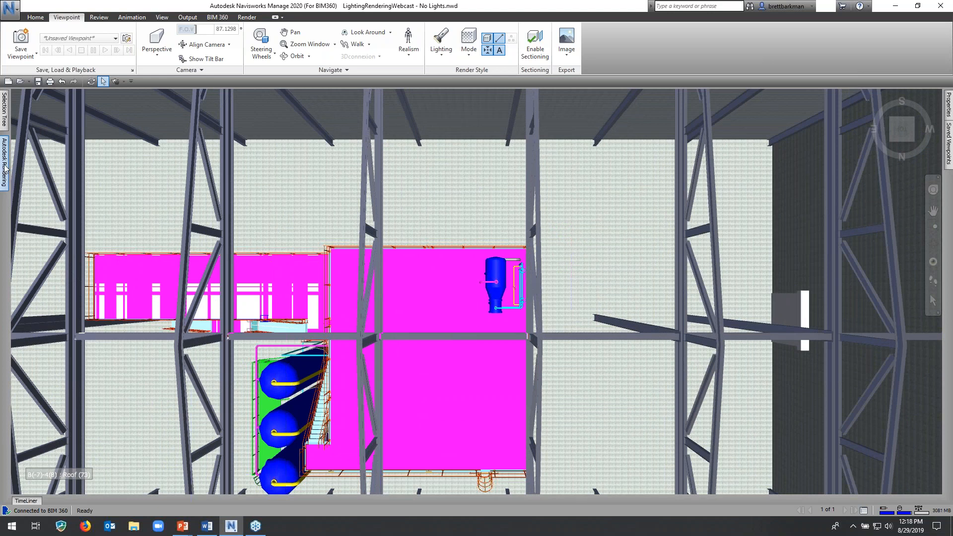
Create a point light on the heat exchanger and move it along its red axis to beside the exchanger over the platform.
click(5, 169)
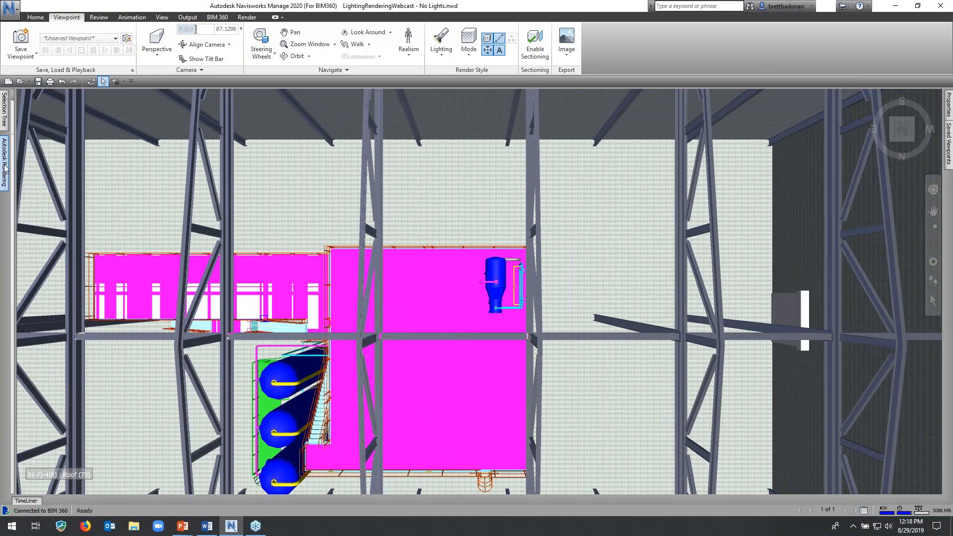
click(129, 111)
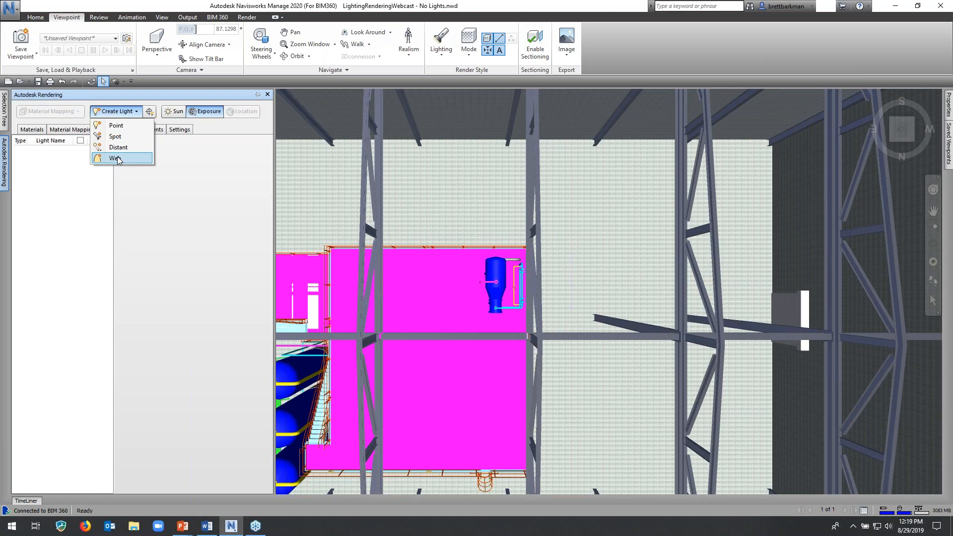
click(117, 128)
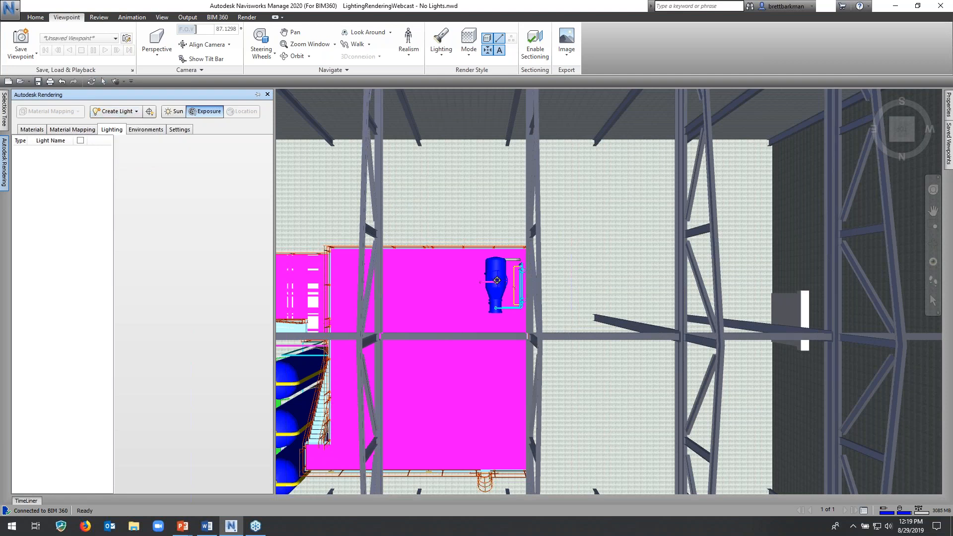
click(496, 281)
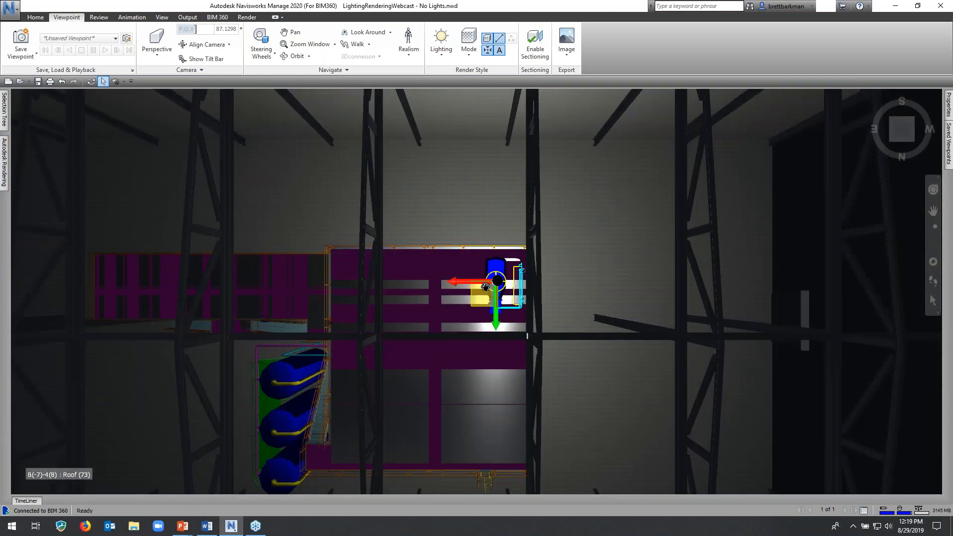
drag(462, 282, 391, 281)
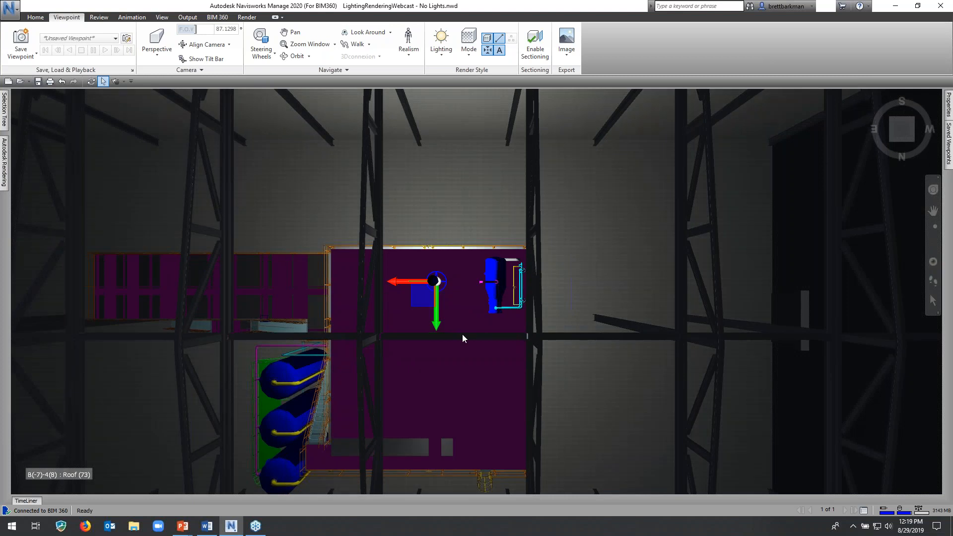
Move the point light along its green and red axes to the platform edge beside the heat exchanger's piping.
drag(437, 315, 437, 349)
drag(403, 316, 454, 324)
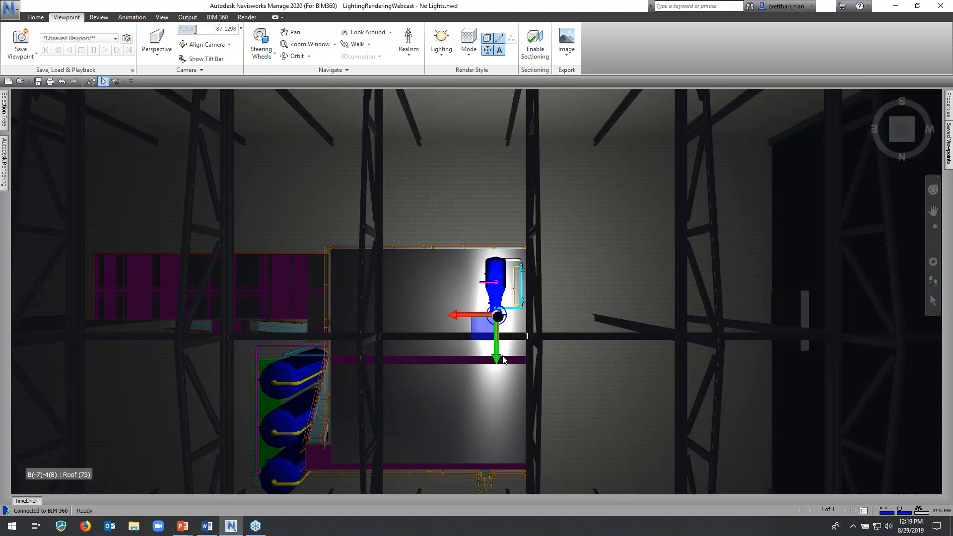
drag(497, 357, 497, 324)
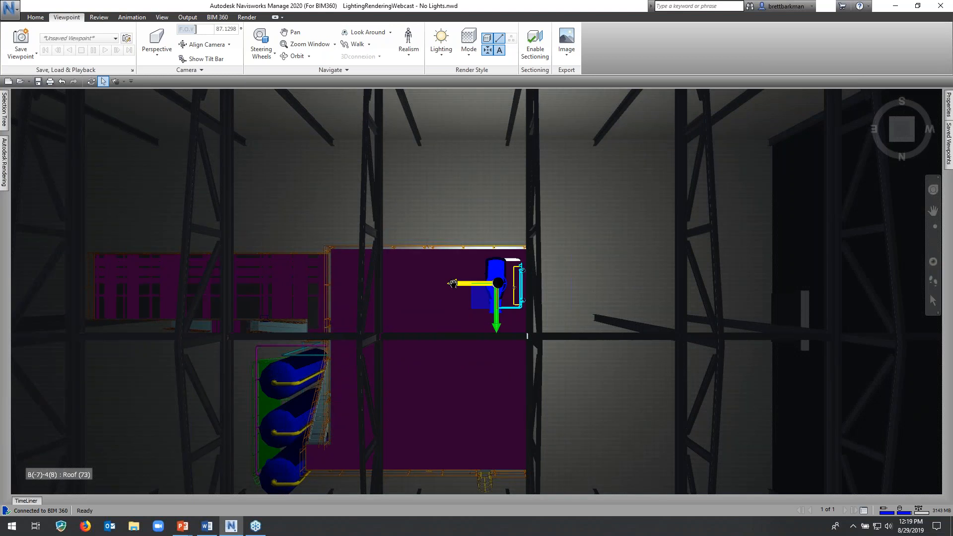
drag(453, 283, 483, 283)
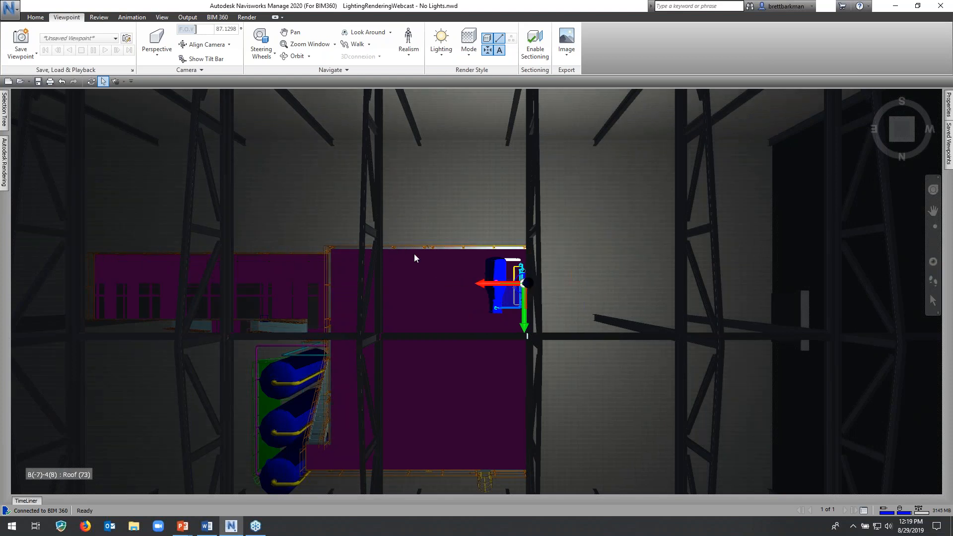
Create a second point light on the heat exchanger and move it along its green and red axes onto the open platform.
click(7, 159)
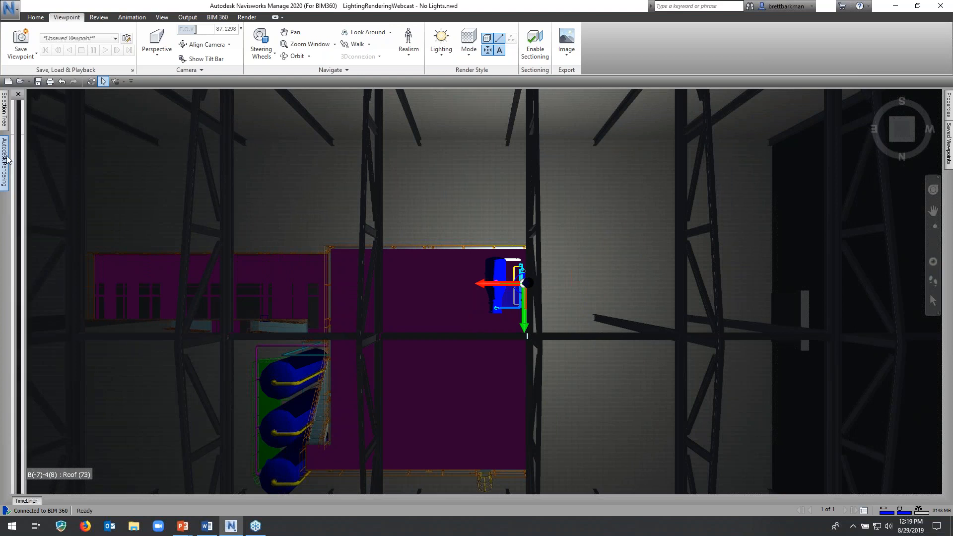
click(136, 111)
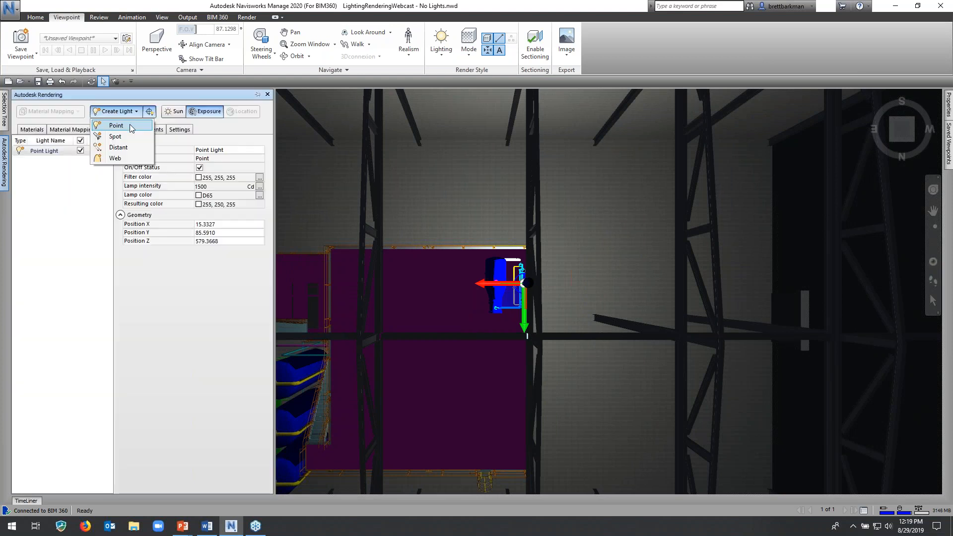
click(131, 127)
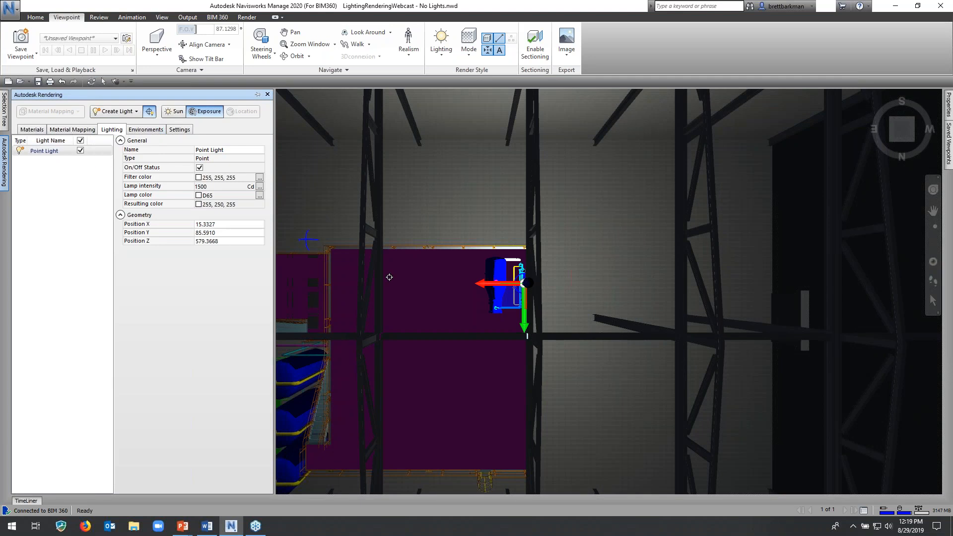
click(495, 298)
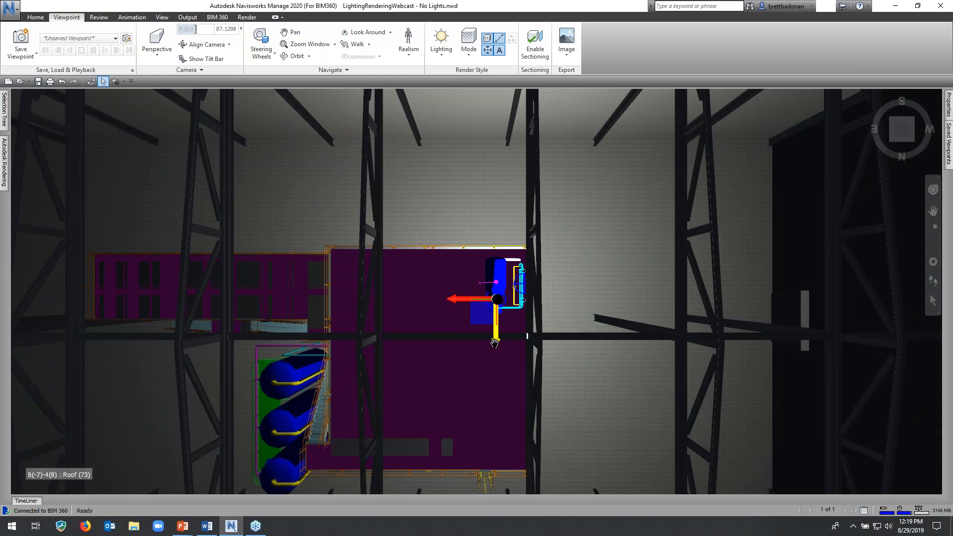
drag(495, 343, 491, 386)
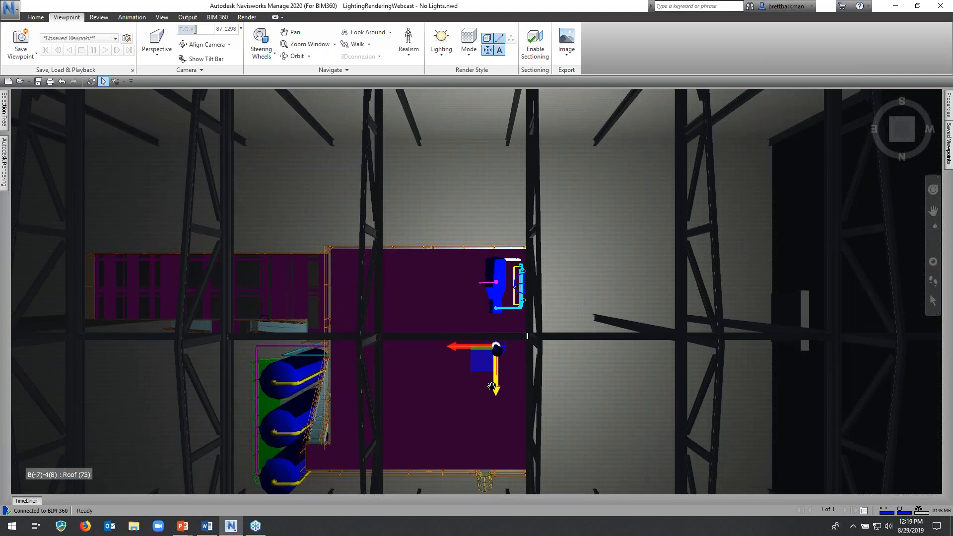
drag(457, 346, 444, 346)
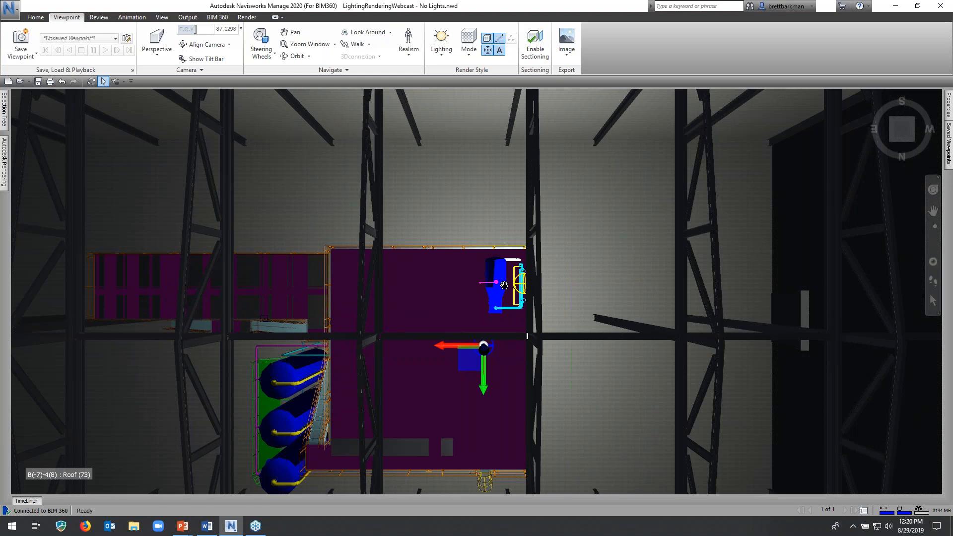
Raise both point lights along their vertical axes to just below the roof beams over the platform.
scroll(514, 387, up, 1)
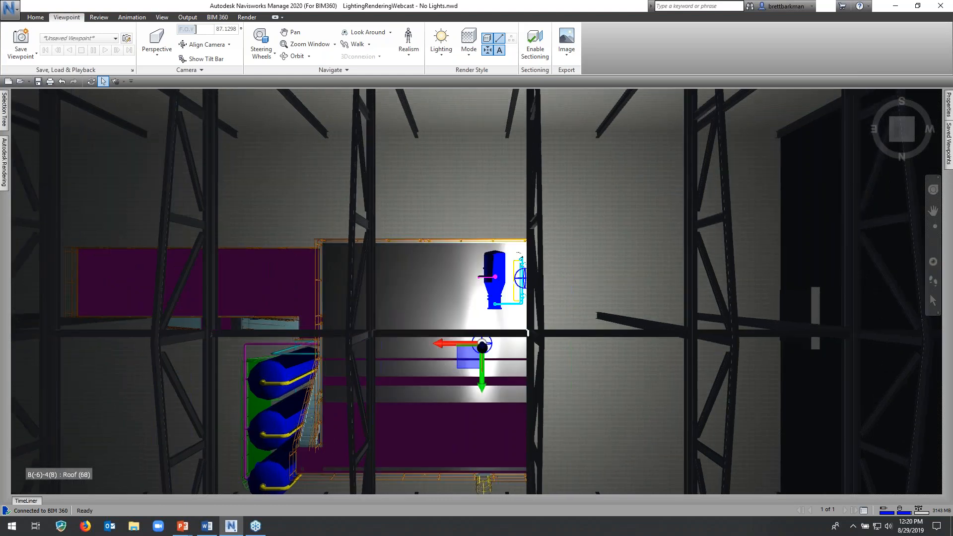
scroll(546, 370, up, 4)
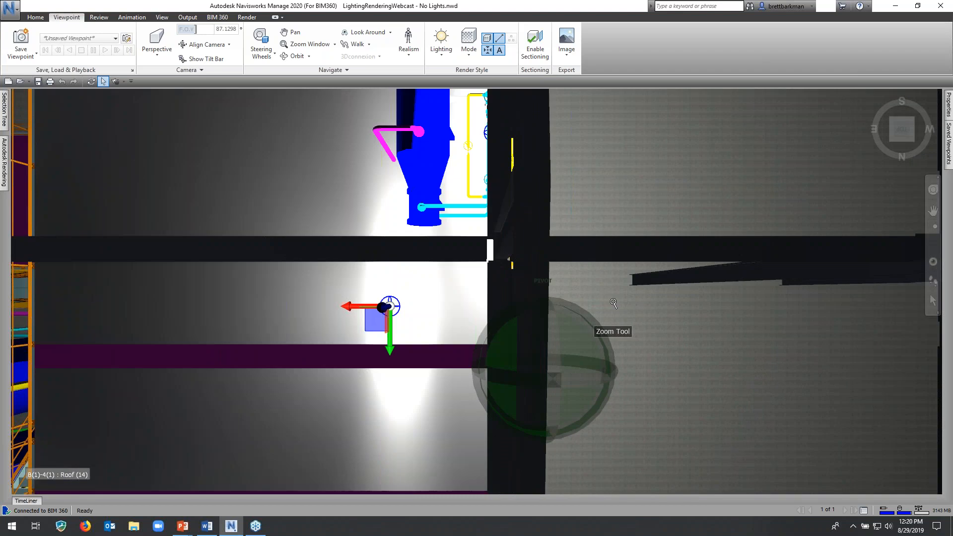
scroll(613, 303, up, 1)
mouse_move(613, 305)
shift+middle_down()
mouse_move(664, 315)
mouse_move(566, 273)
mouse_move(614, 210)
mouse_move(554, 245)
mouse_move(555, 232)
mouse_move(564, 237)
shift+middle_up()
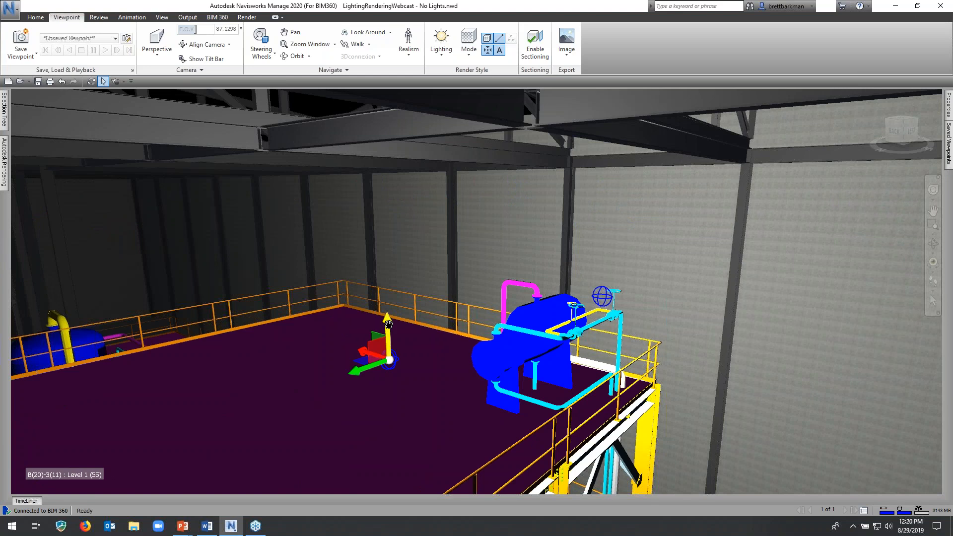
drag(388, 325, 390, 110)
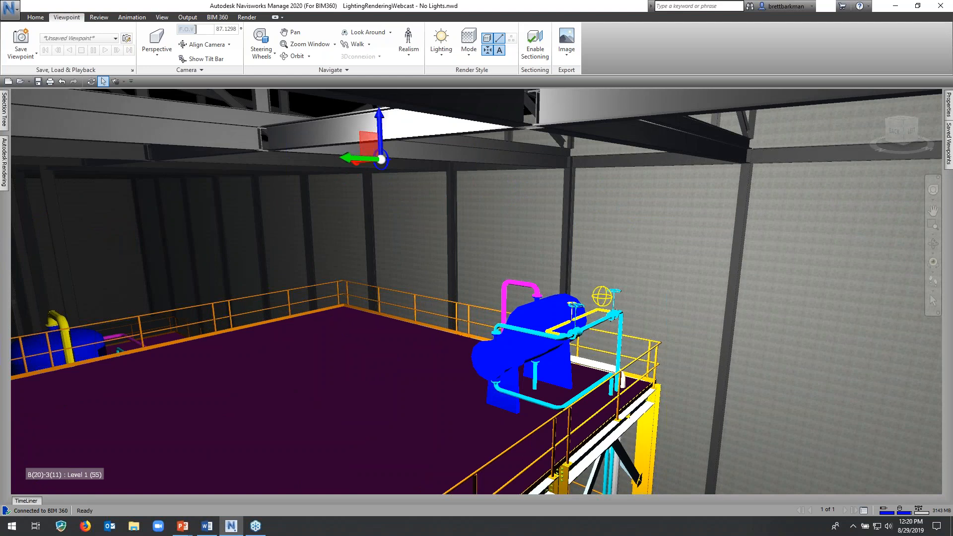
click(602, 297)
drag(604, 254, 629, 113)
Move the second point light along its green axis, a little farther away from the heat exchanger.
shift+middle_drag(454, 227, 457, 227)
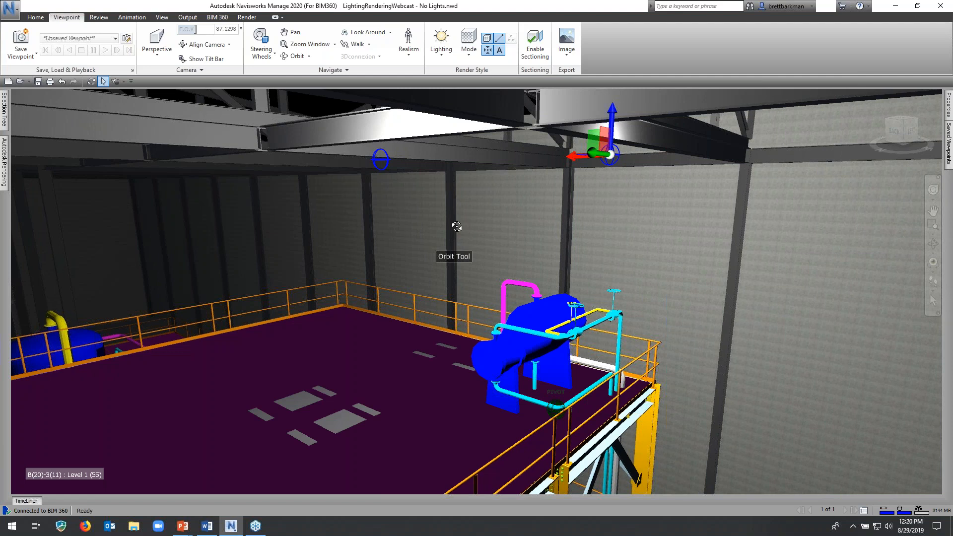
mouse_move(457, 227)
shift+middle_down()
mouse_move(485, 227)
mouse_move(346, 166)
shift+middle_up()
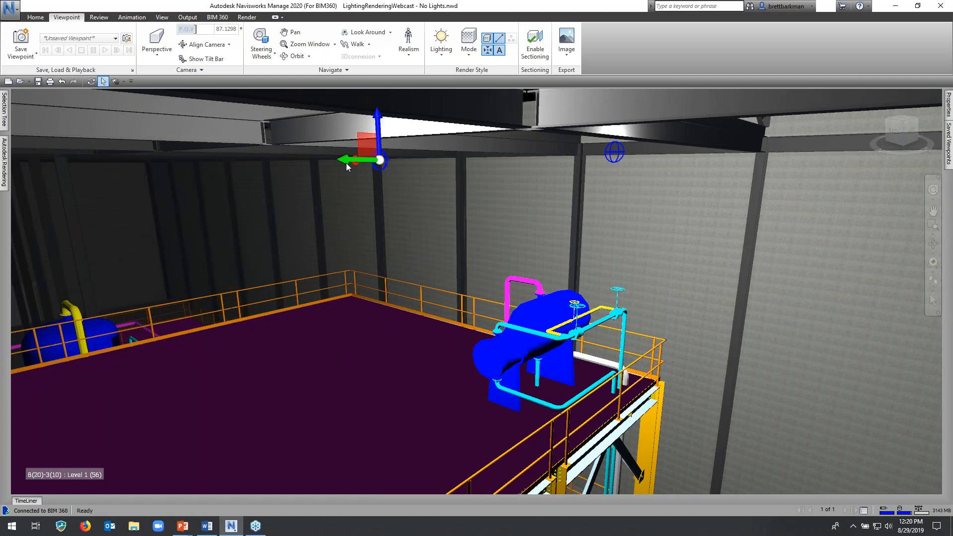
drag(347, 163, 324, 163)
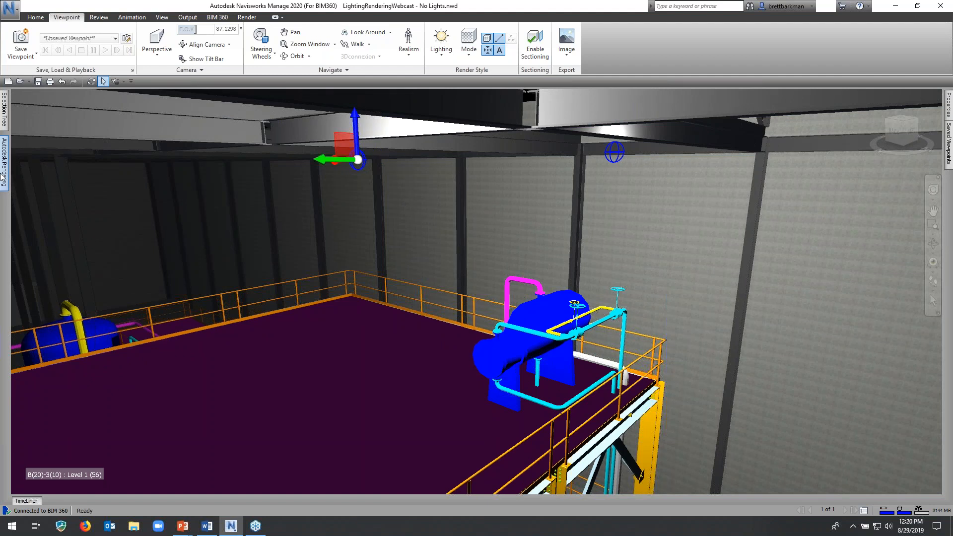
Select the two point lights in turn in the light list to identify each one in the model.
mouse_move(3, 173)
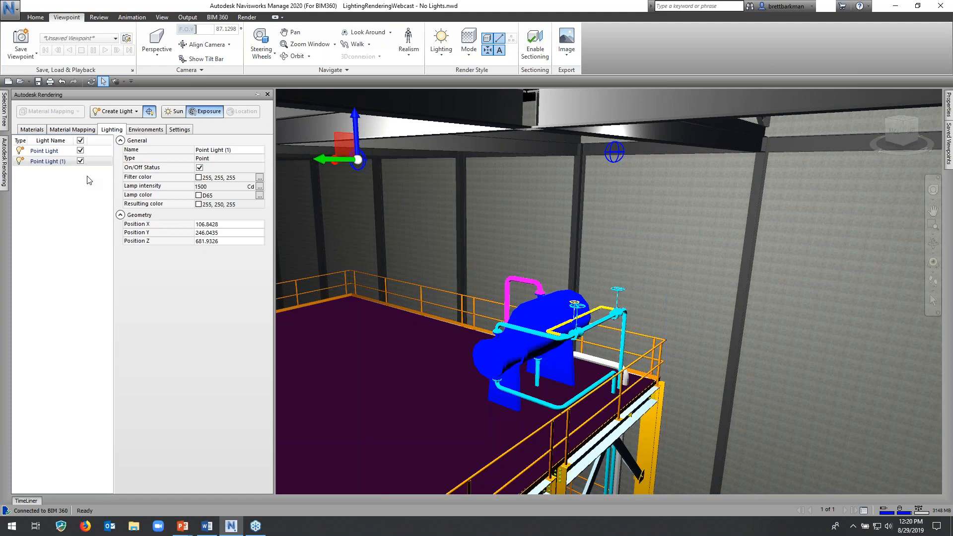
click(75, 202)
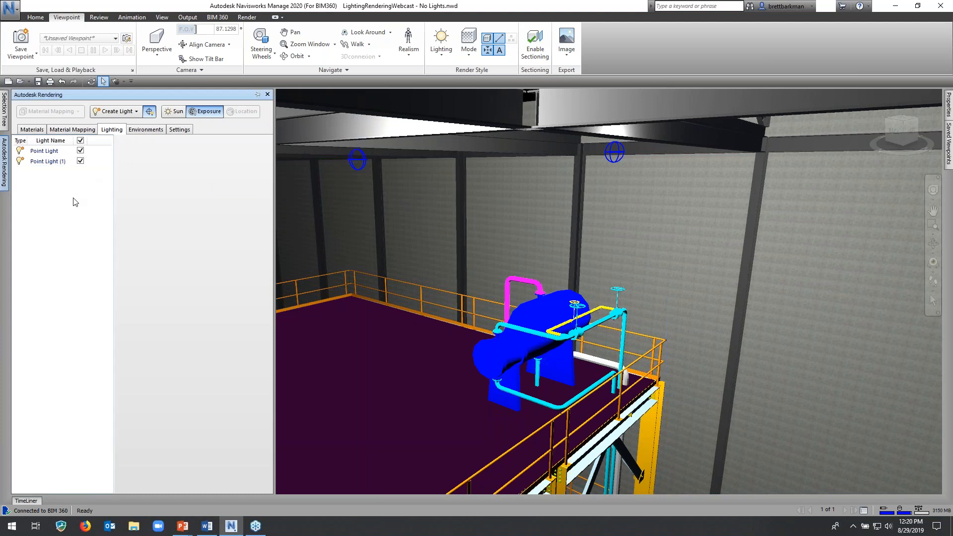
click(45, 152)
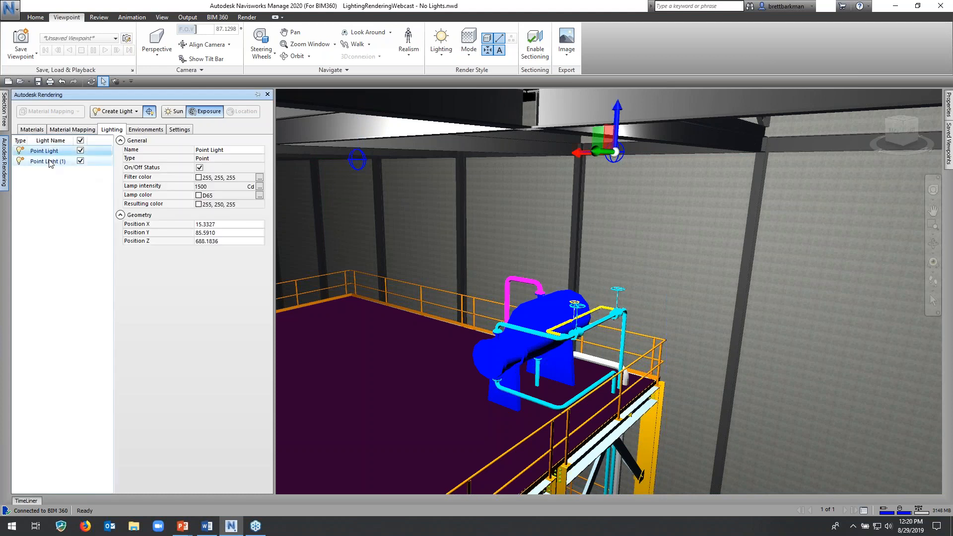
click(50, 162)
click(48, 152)
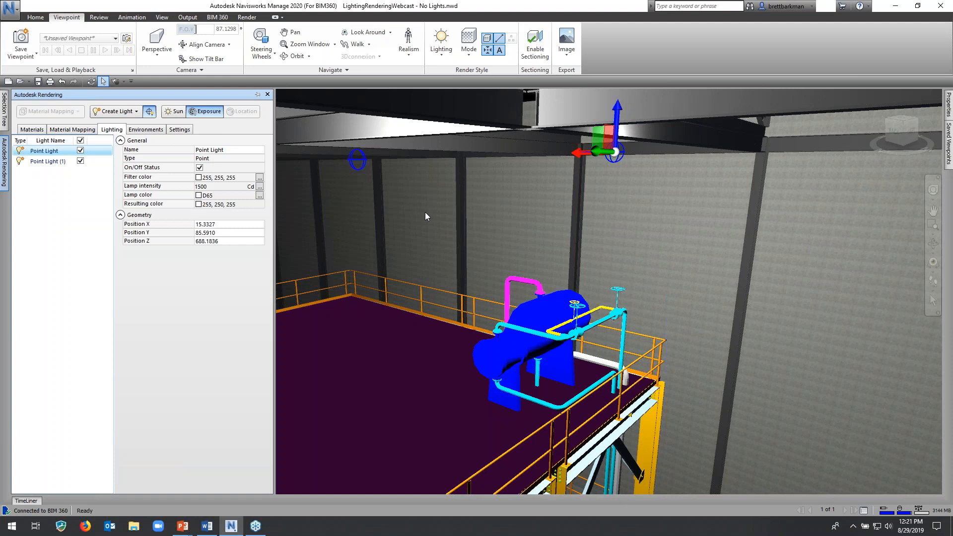
click(533, 178)
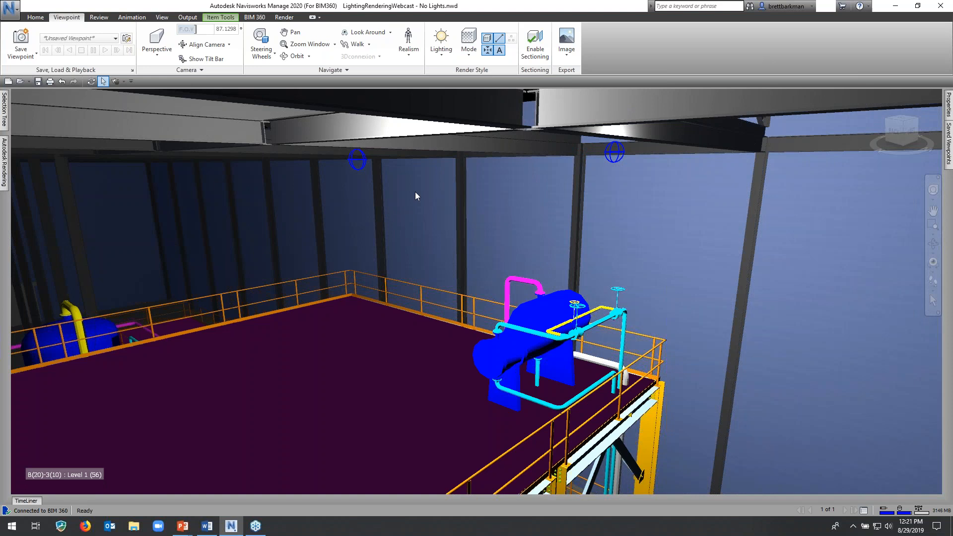
Set the lamp intensity of the first point light, above the heat exchanger's piping, to 10000 candela.
click(5, 182)
click(3, 169)
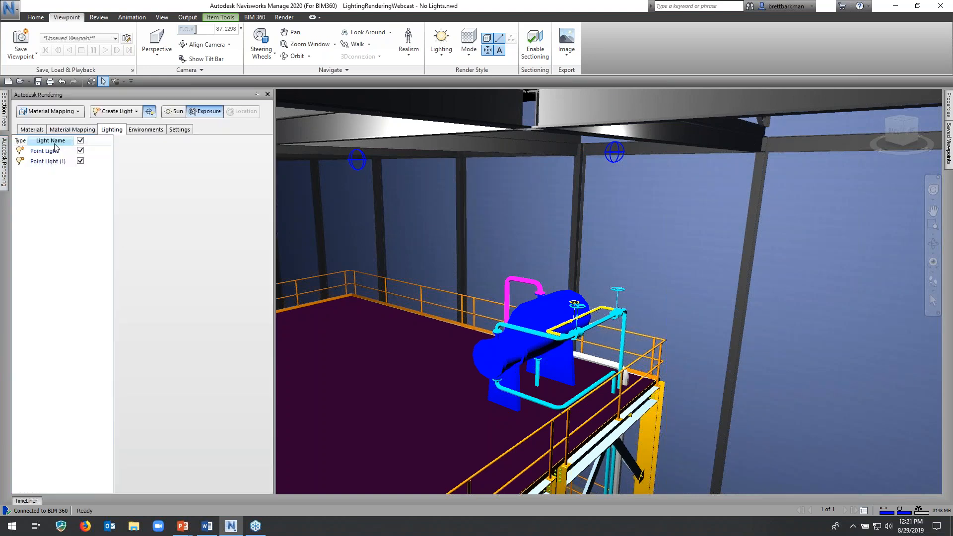
click(54, 150)
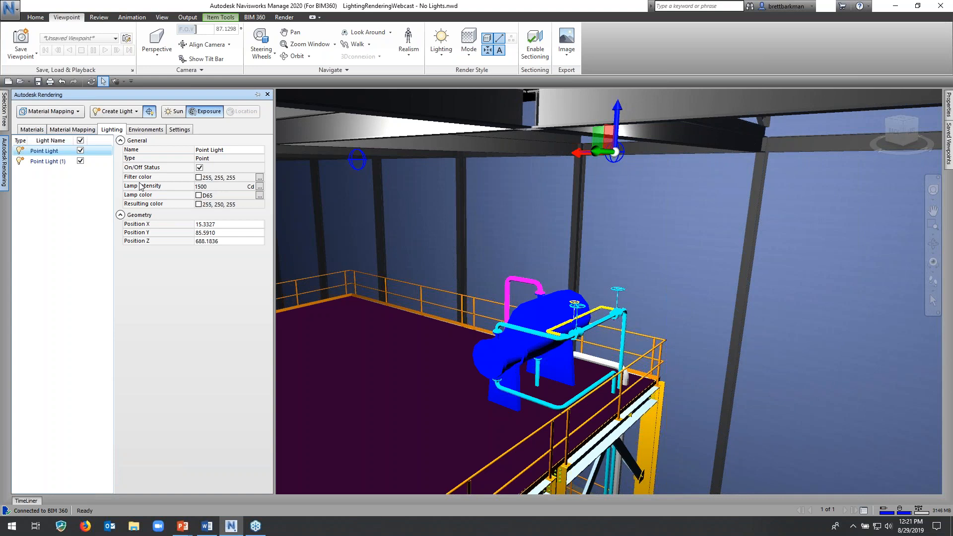
click(259, 188)
text(10000)
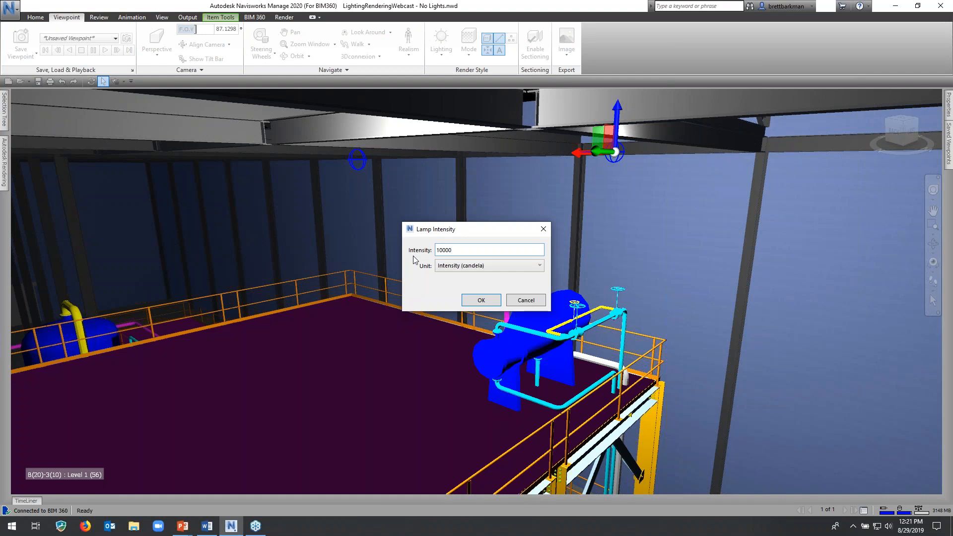
click(479, 301)
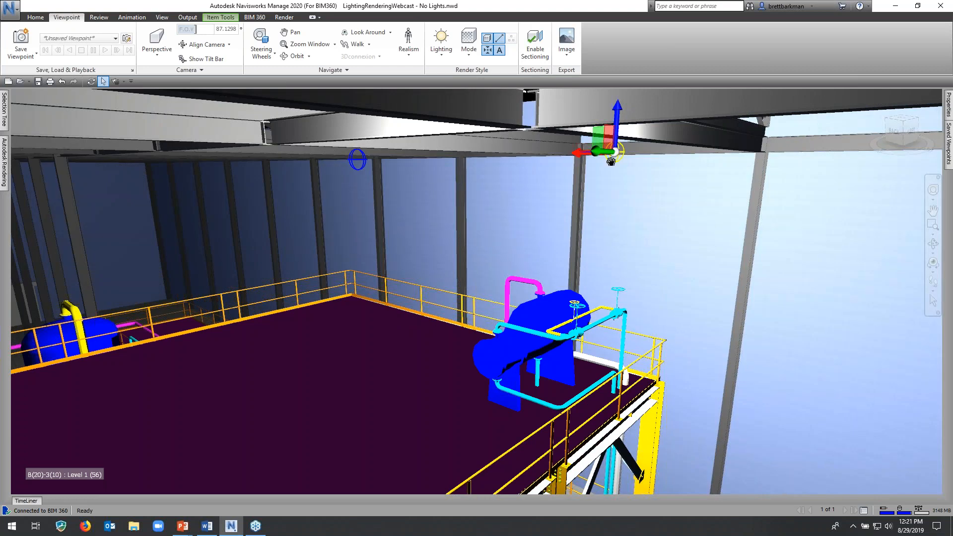
Set the lamp intensity of Point Light (1) to 10000 candela.
mouse_move(4, 172)
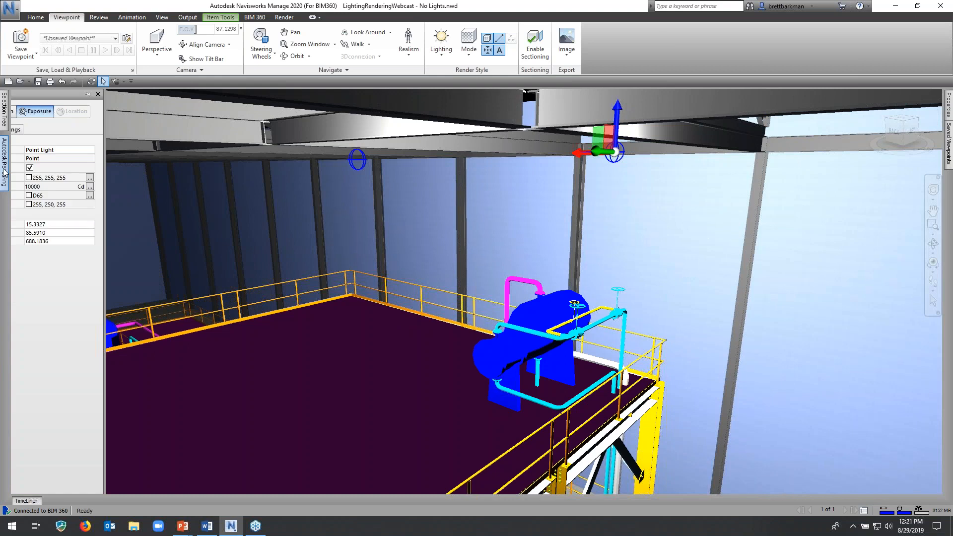
click(47, 161)
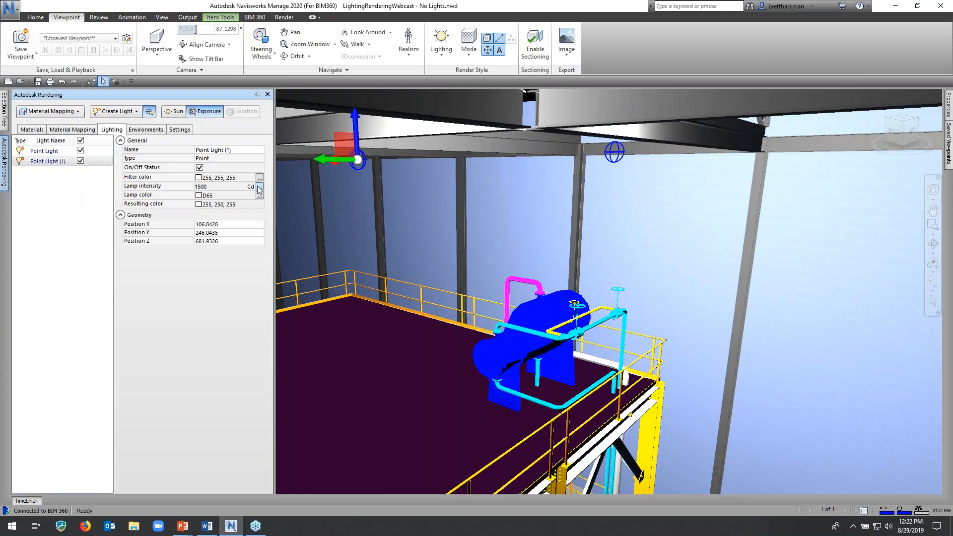
click(259, 188)
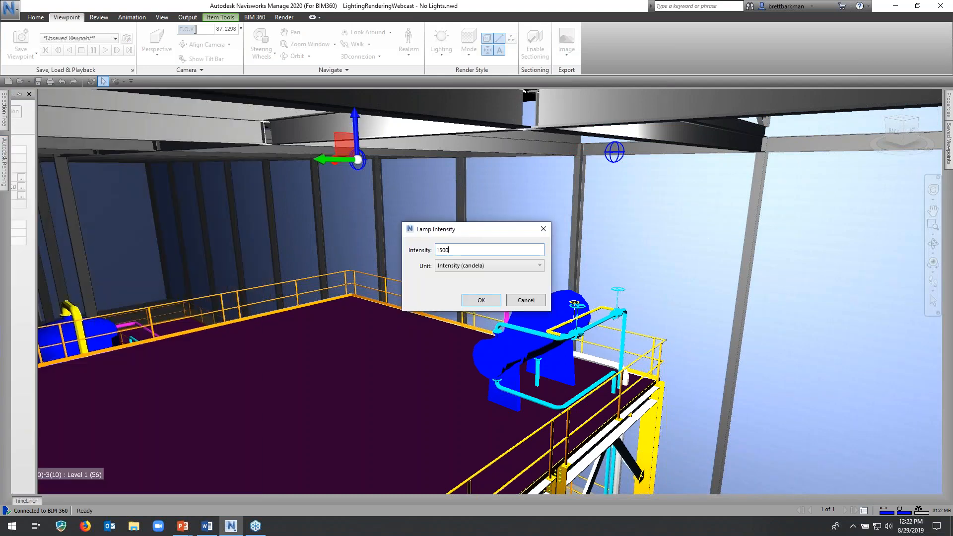
key(BackSpace)
key(BackSpace)
key(BackSpace)
text(0000)
click(488, 300)
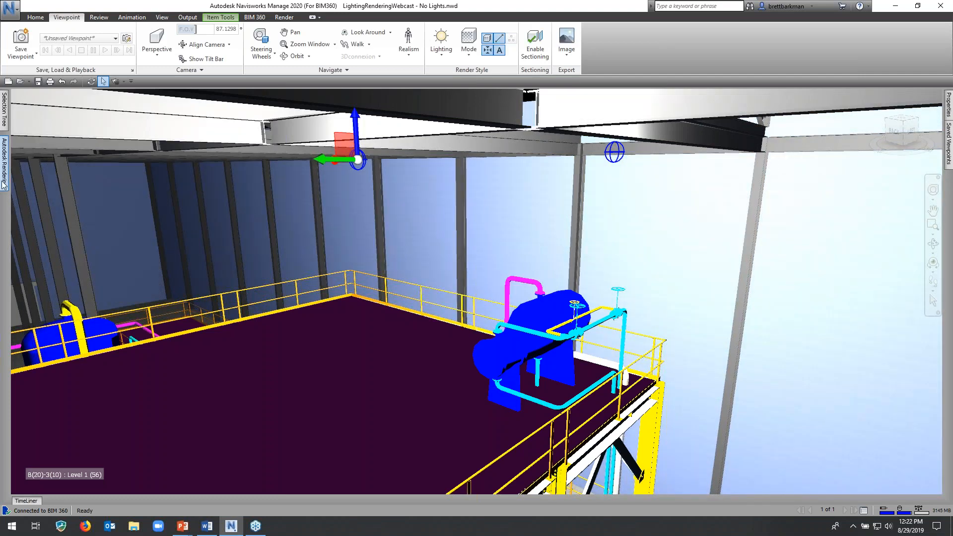
Check the general and geometry properties of both point lights in the light list.
click(4, 183)
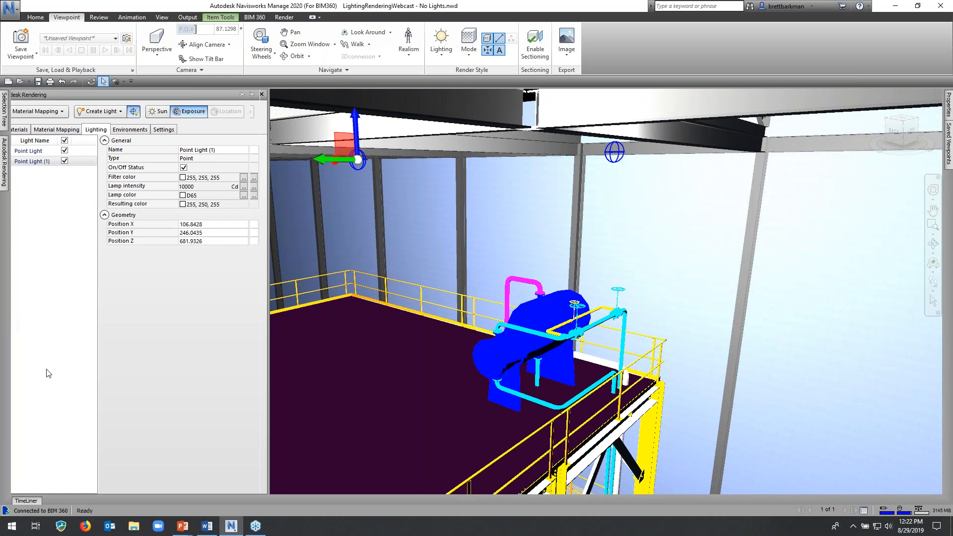
click(45, 151)
click(56, 161)
click(57, 150)
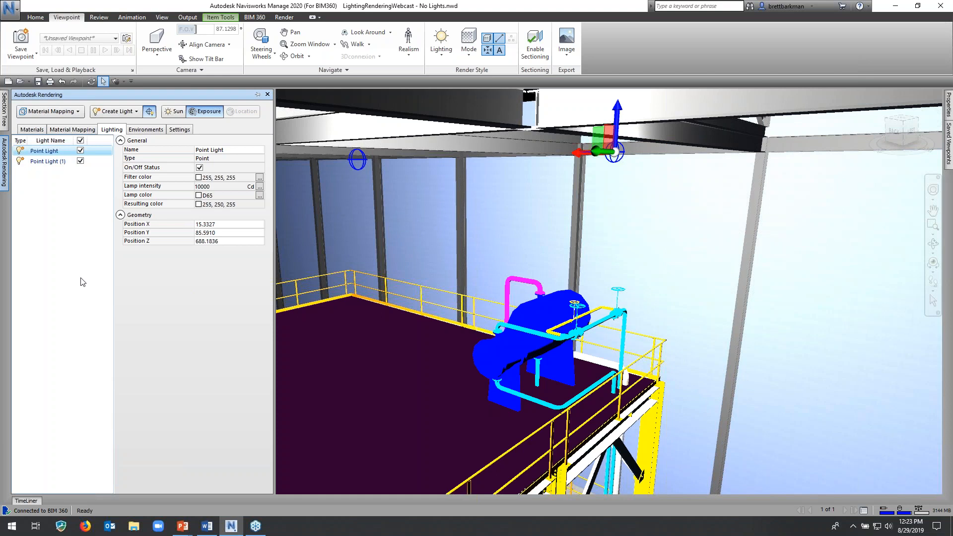
Switch both point lights off and back on to compare their effect, and hide the light glyphs in the view.
click(81, 160)
click(81, 151)
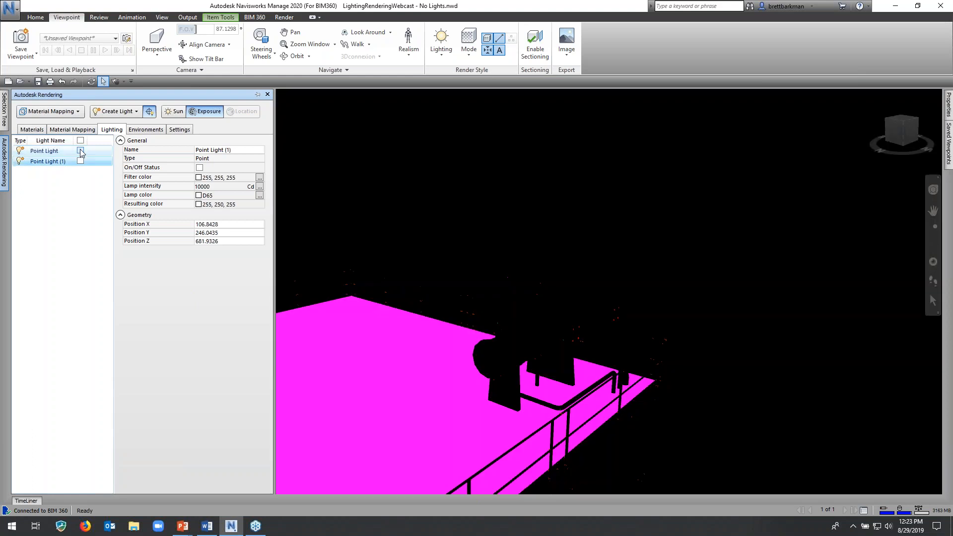
click(81, 150)
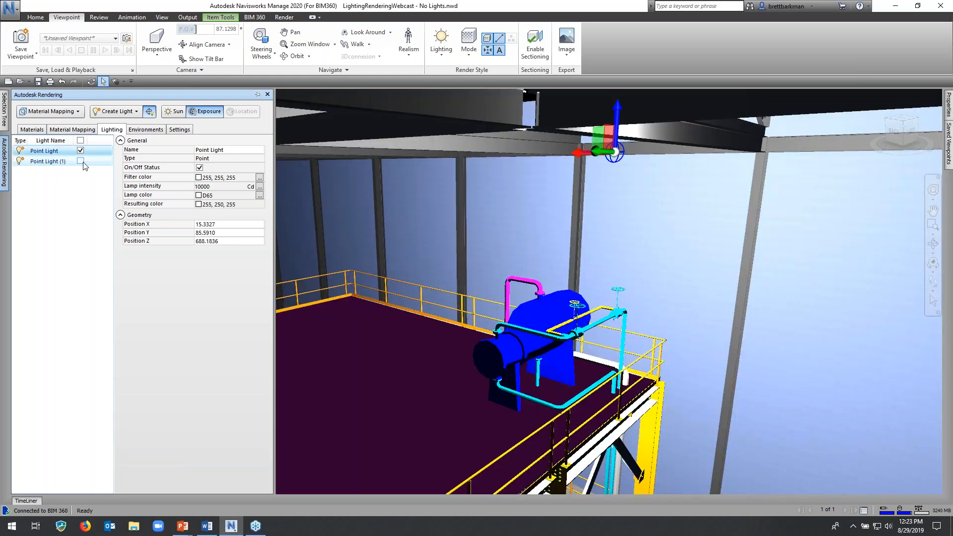
click(80, 161)
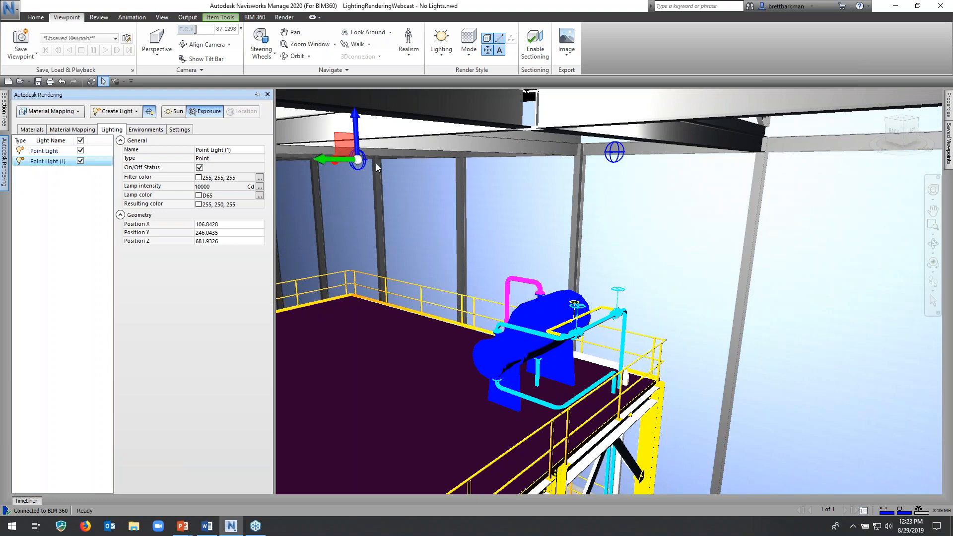
click(149, 112)
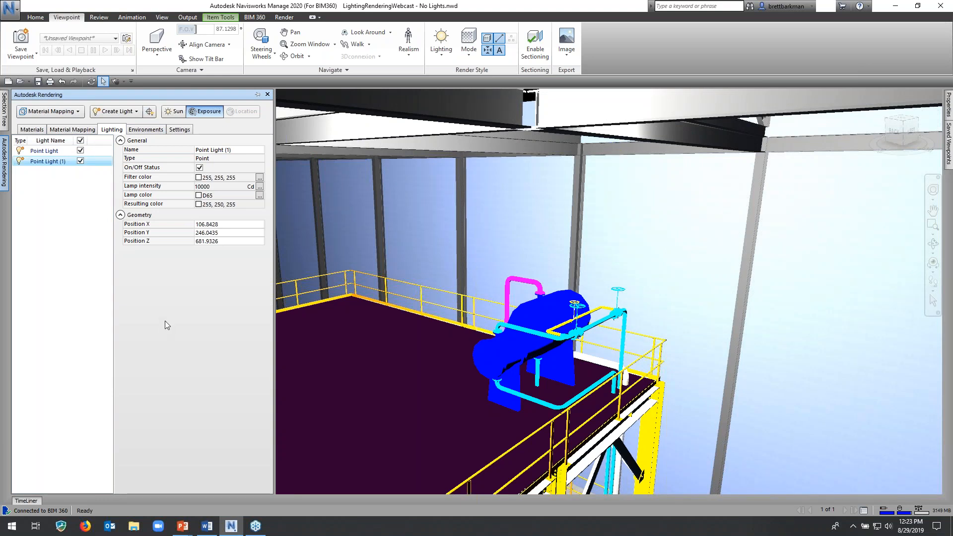
Restore the saved Heat Exchanger viewpoint and clear the current selection.
click(691, 44)
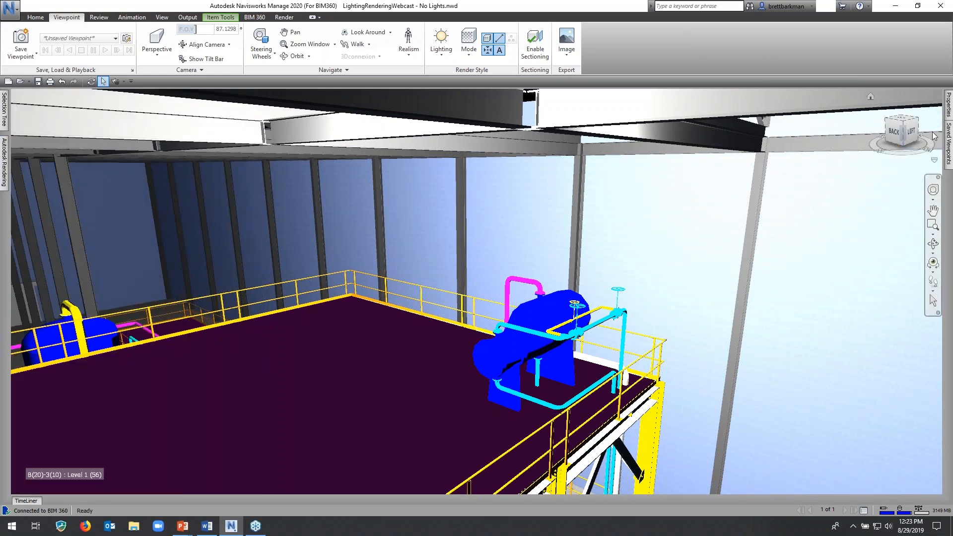
mouse_move(949, 147)
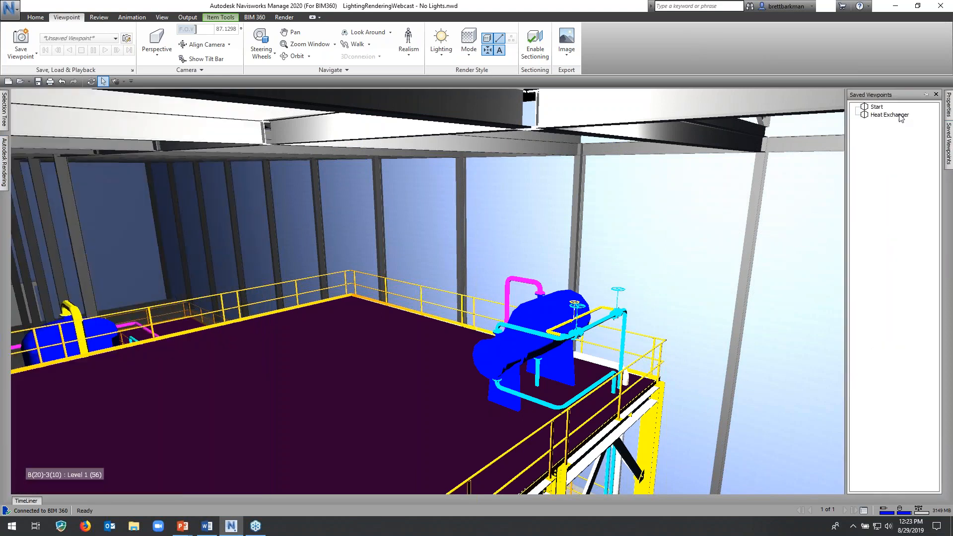
click(890, 115)
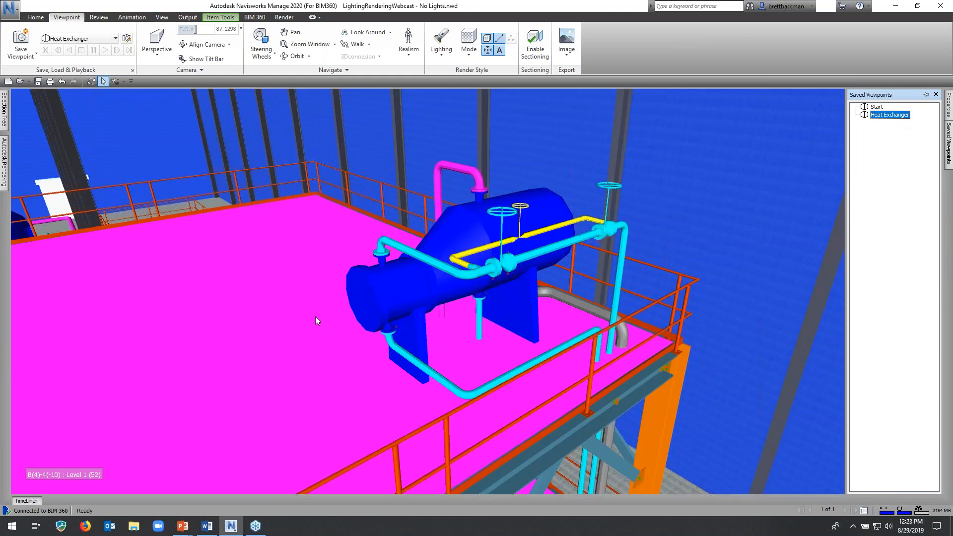
key(Escape)
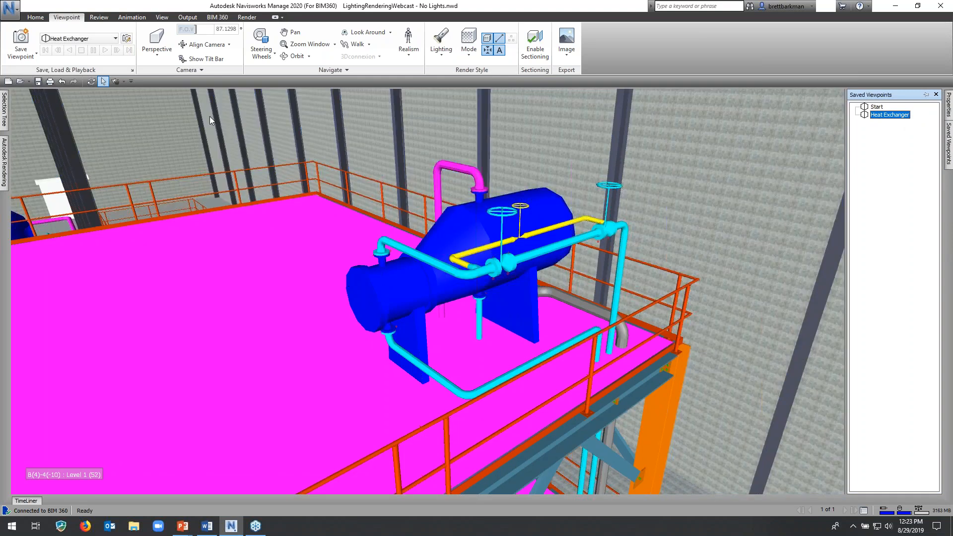
Ray trace the Heat Exchanger view with its head light lighting, and stop the rendering once it is complete.
click(246, 17)
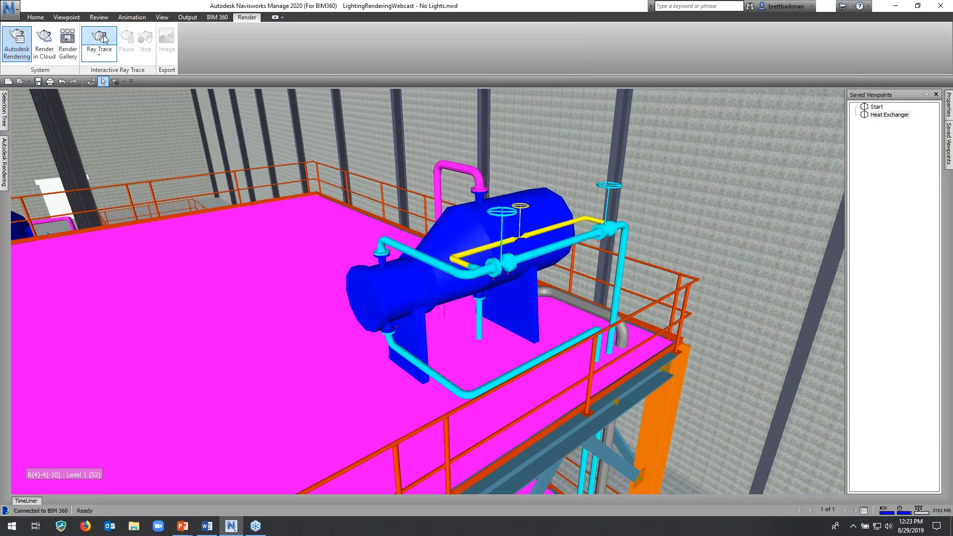
click(102, 39)
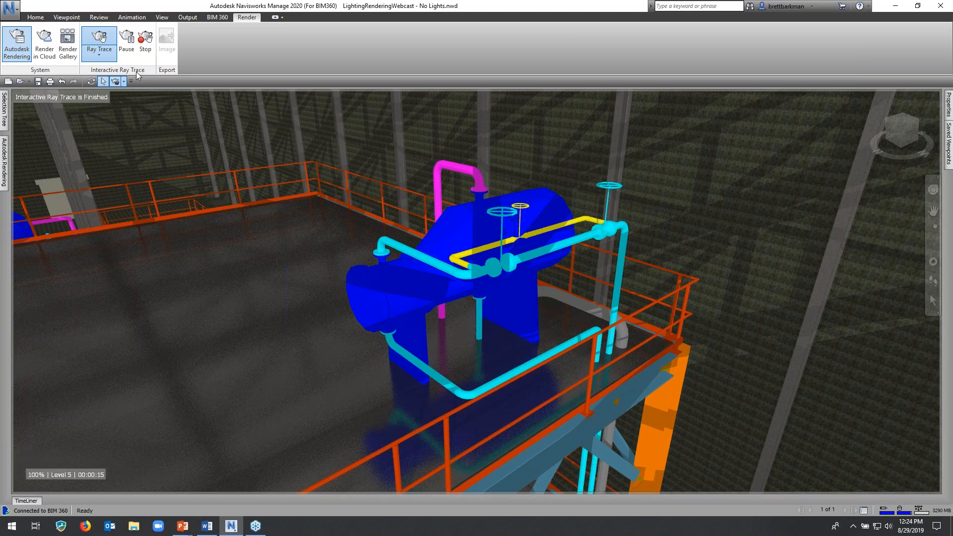
click(148, 47)
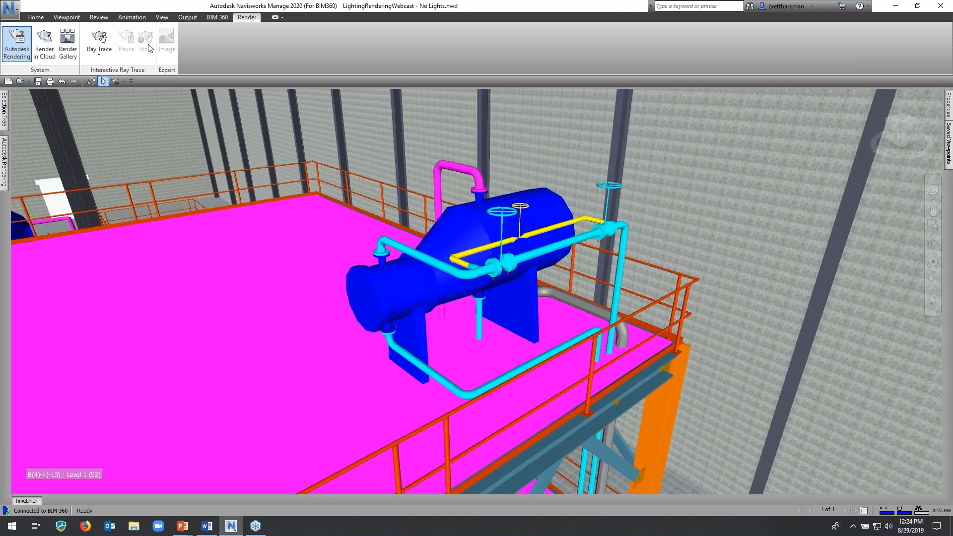
Switch the lighting mode to Full Lights and ray trace the heat exchanger view again.
click(66, 17)
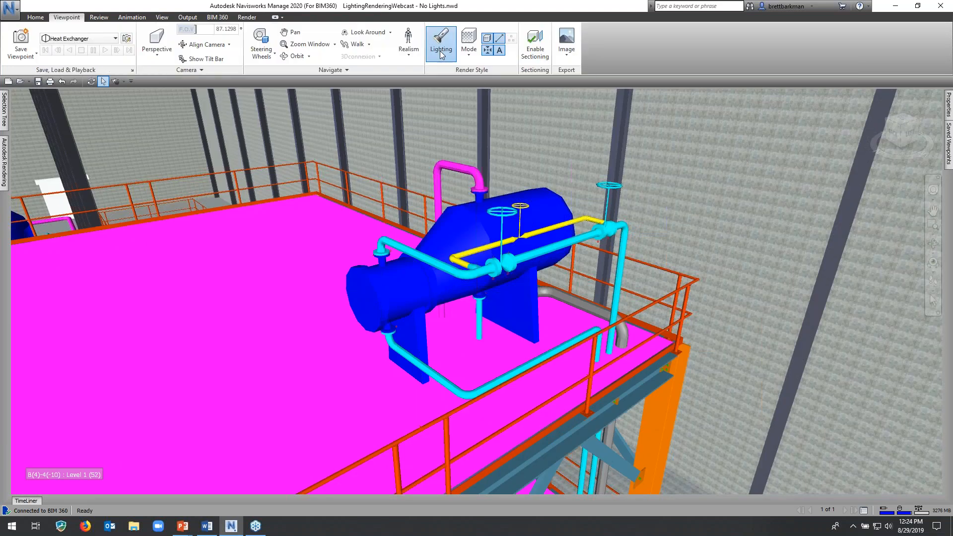
click(441, 52)
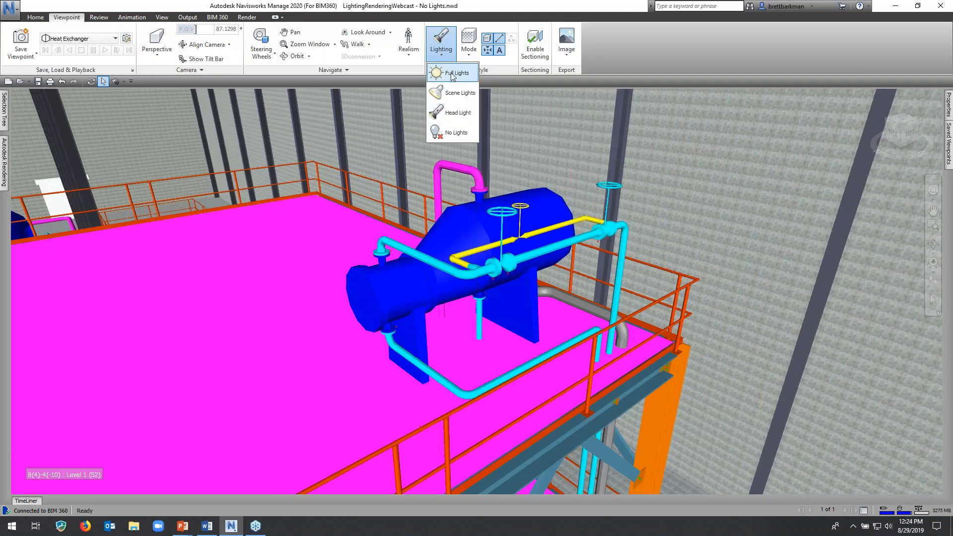
click(453, 72)
click(247, 17)
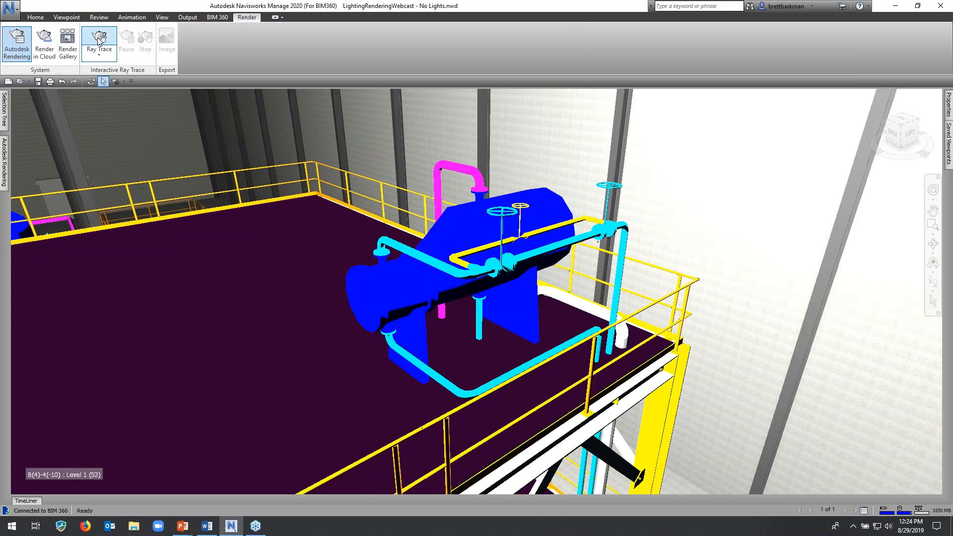
click(99, 42)
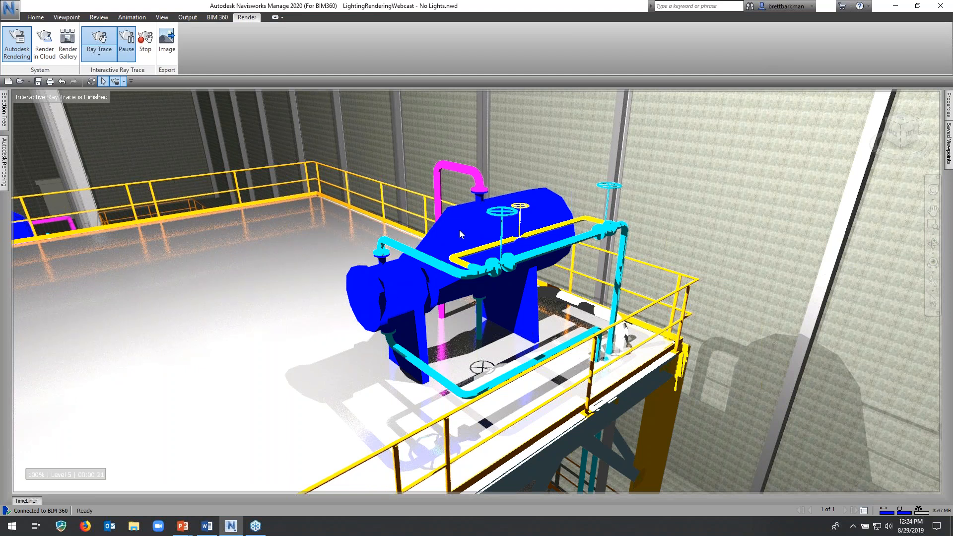
Select the heat exchanger body and search the rendering materials for "alum", replacing the old search term.
click(460, 231)
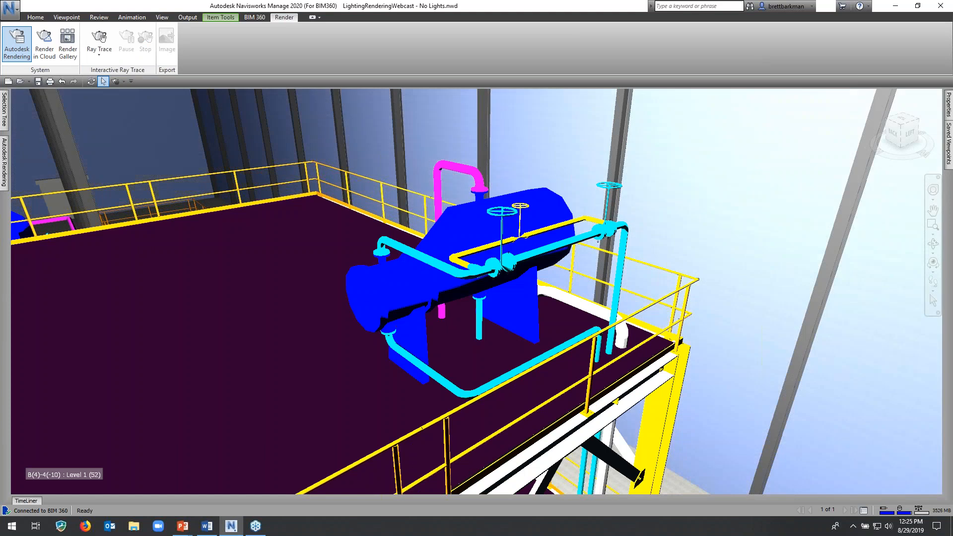
click(5, 164)
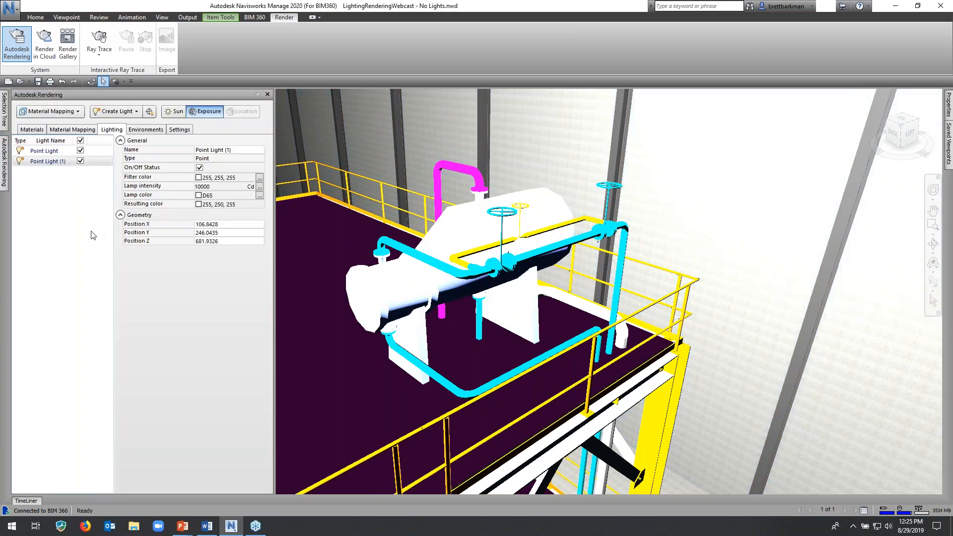
click(31, 130)
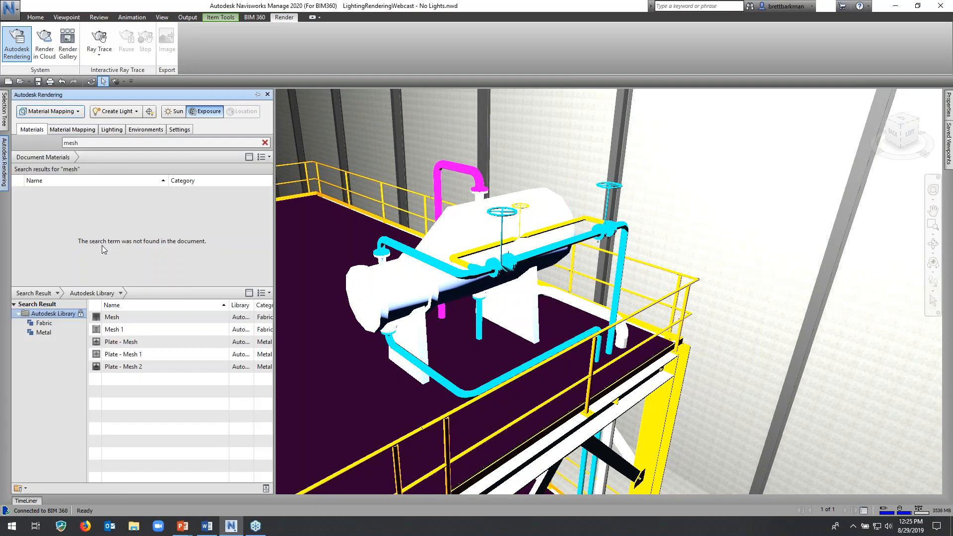
click(265, 143)
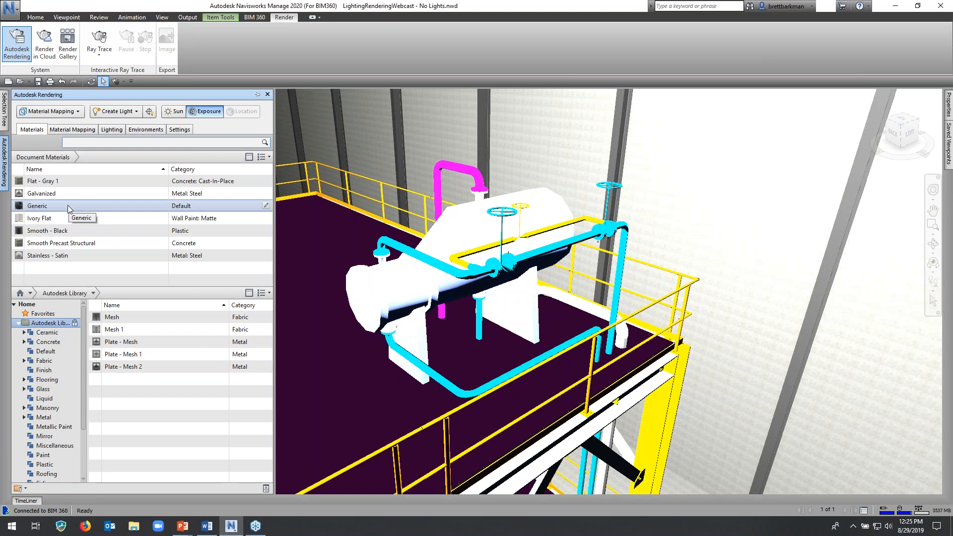
text(alu)
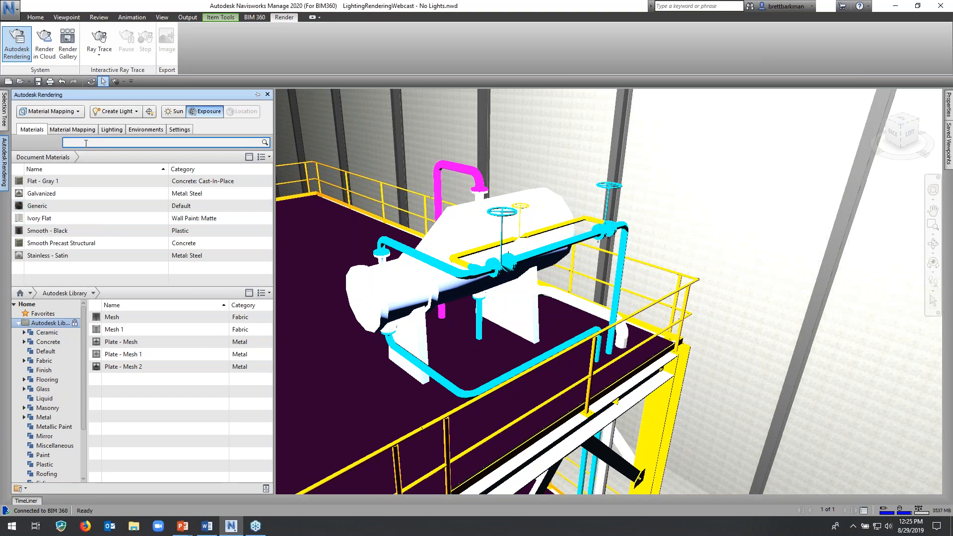
text(m)
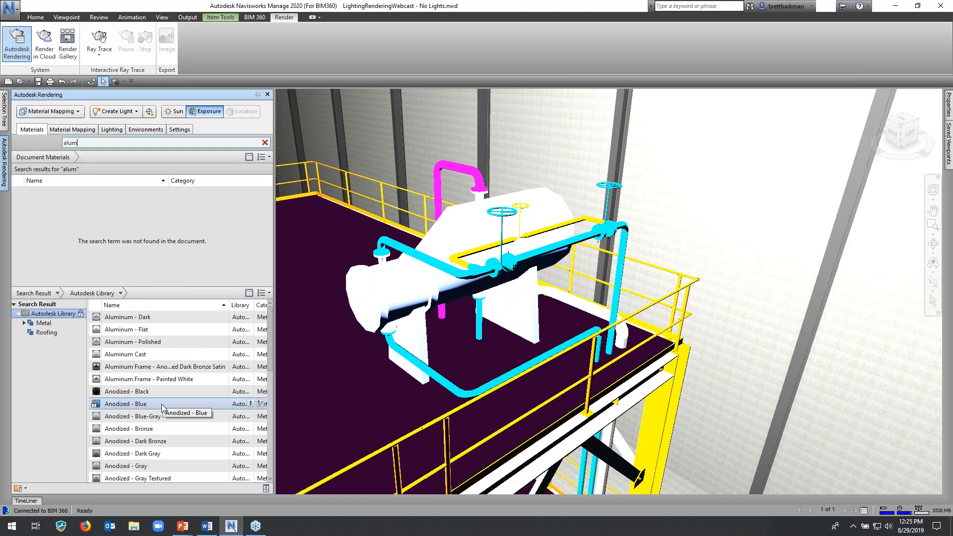
Add the Aluminum - Flat library material to the document and assign it to the selected heat exchanger.
scroll(142, 418, down, 4)
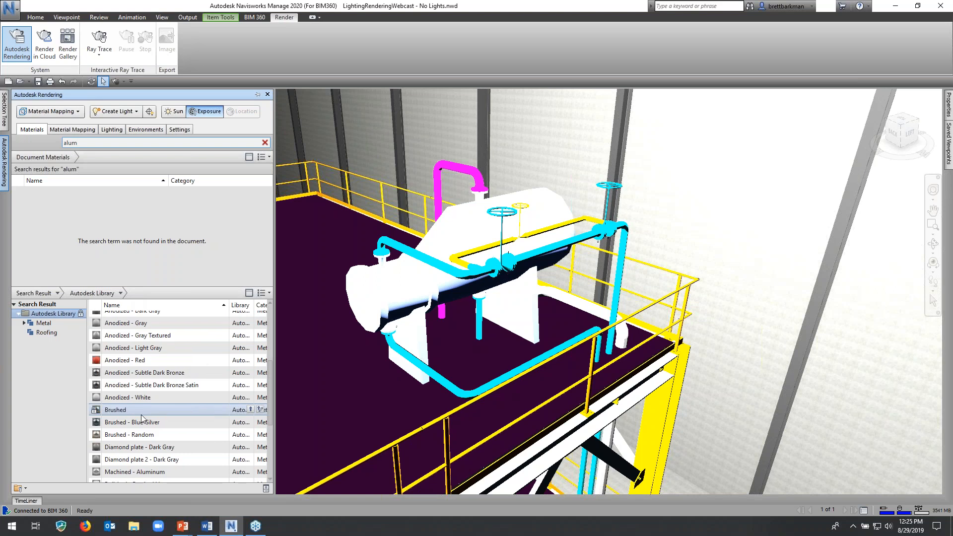
scroll(142, 418, up, 4)
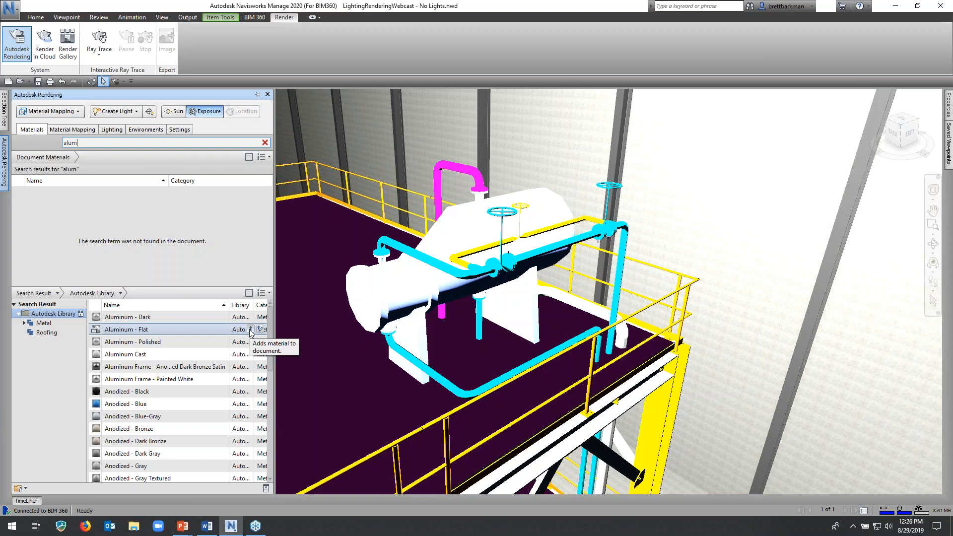
click(251, 330)
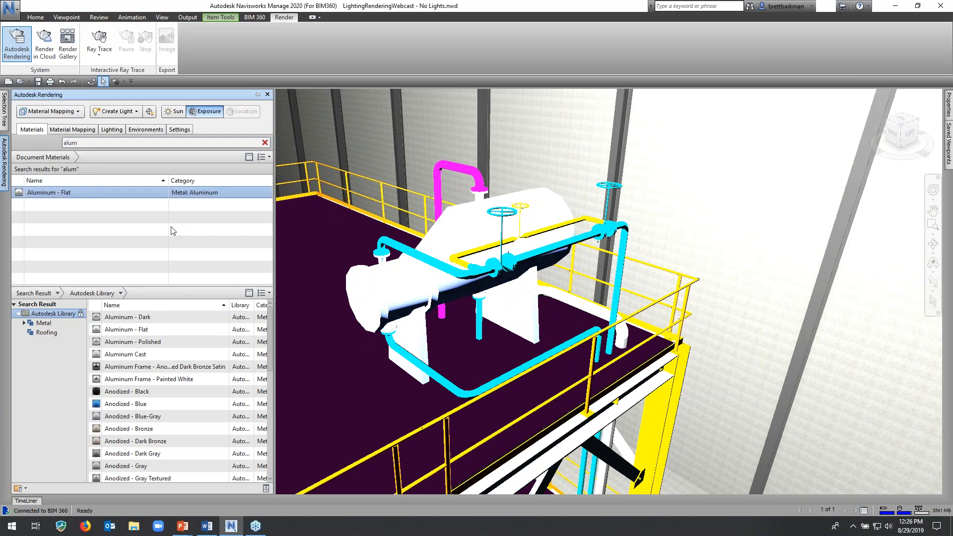
right_click(84, 192)
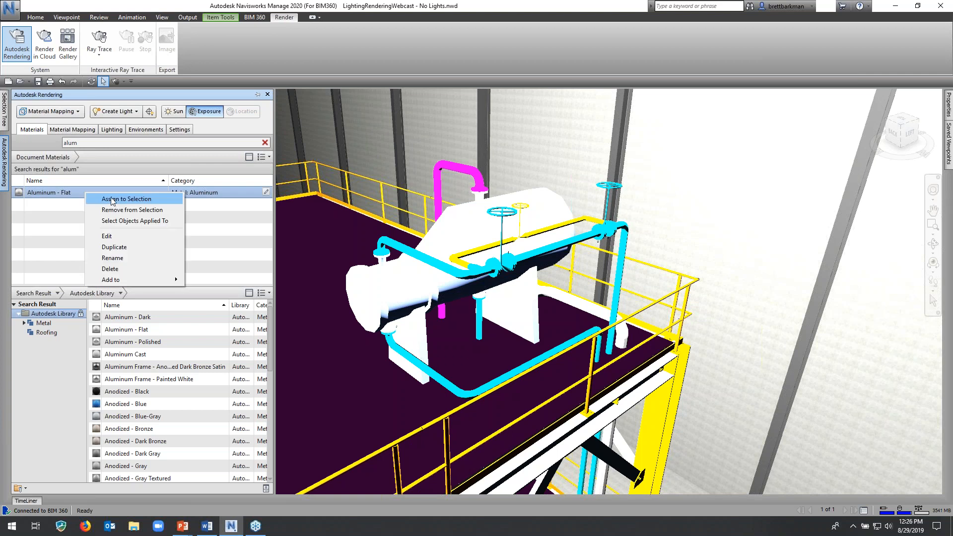
click(113, 199)
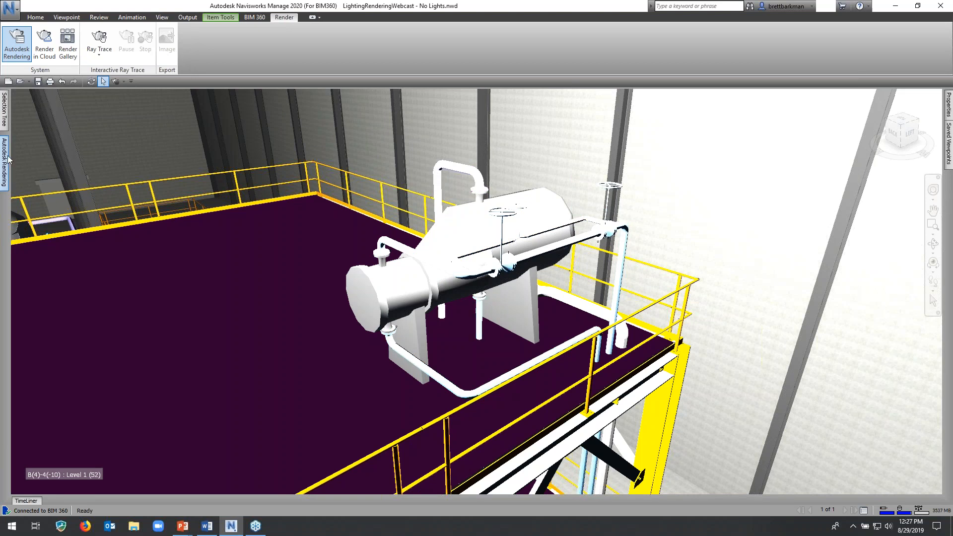
Replace the material search term with "steel".
mouse_move(4, 164)
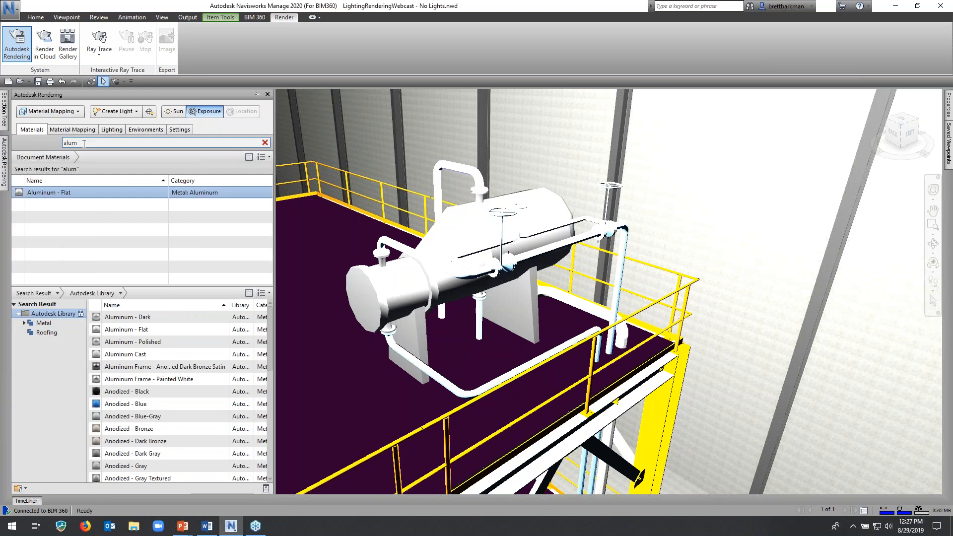
click(84, 144)
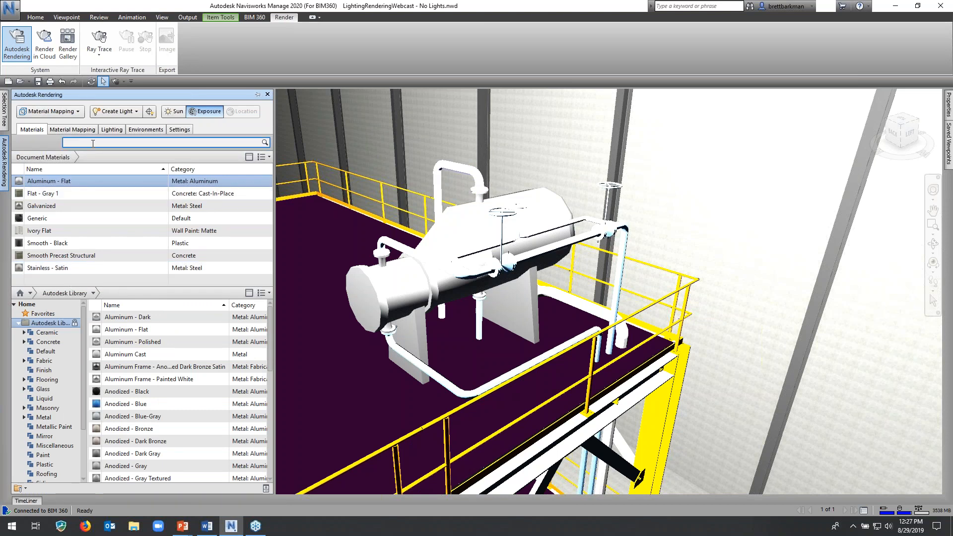
text(eel)
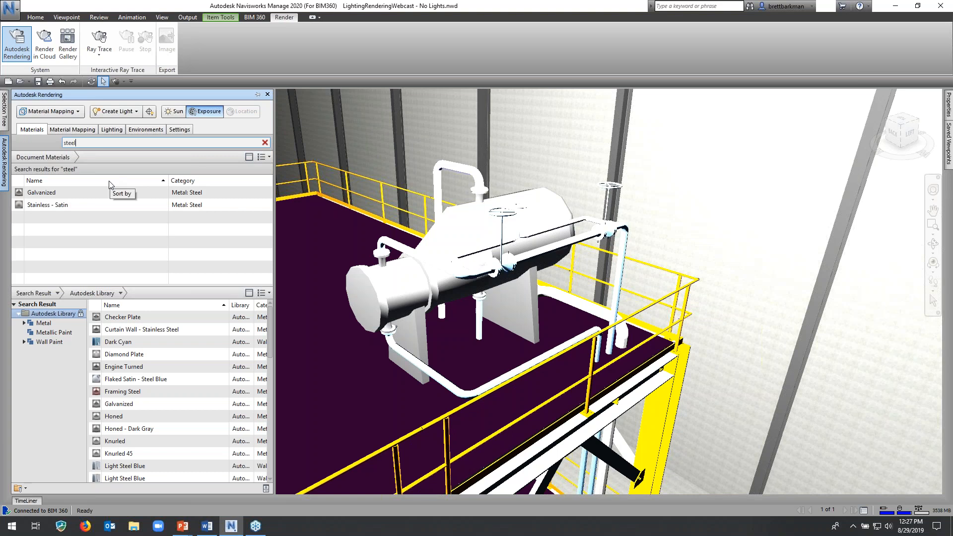
Add the plain Steel library material to the document and assign it to the selected piping around the heat exchanger.
scroll(149, 380, down, 8)
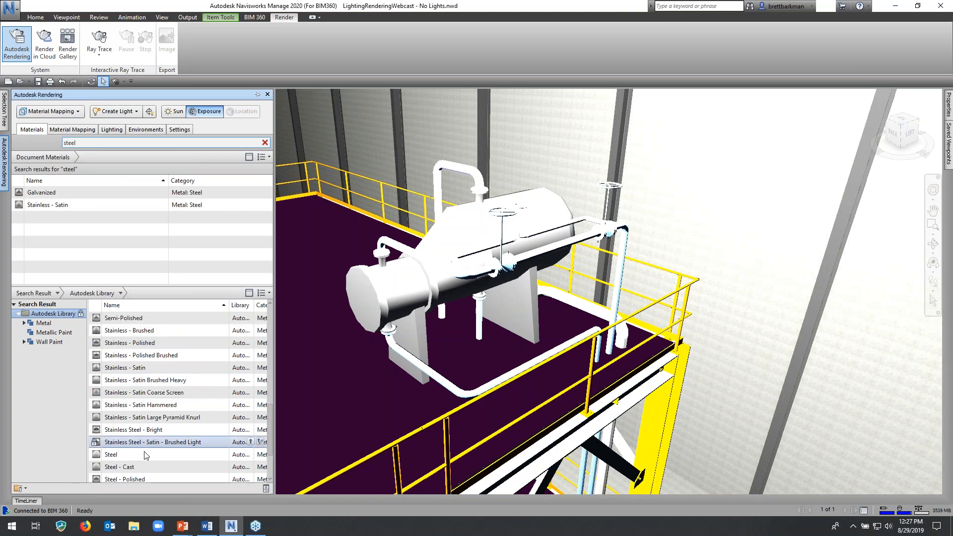
scroll(238, 417, down, 1)
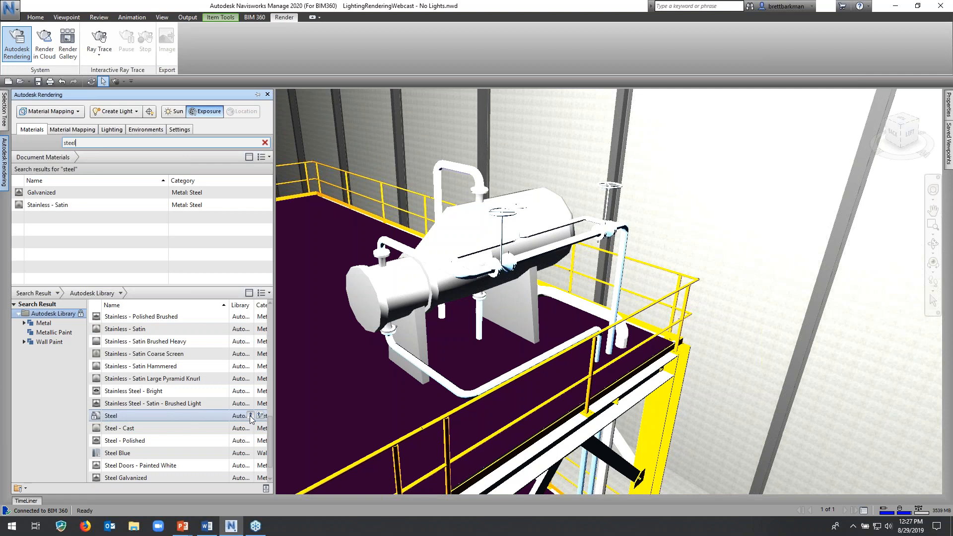
click(250, 416)
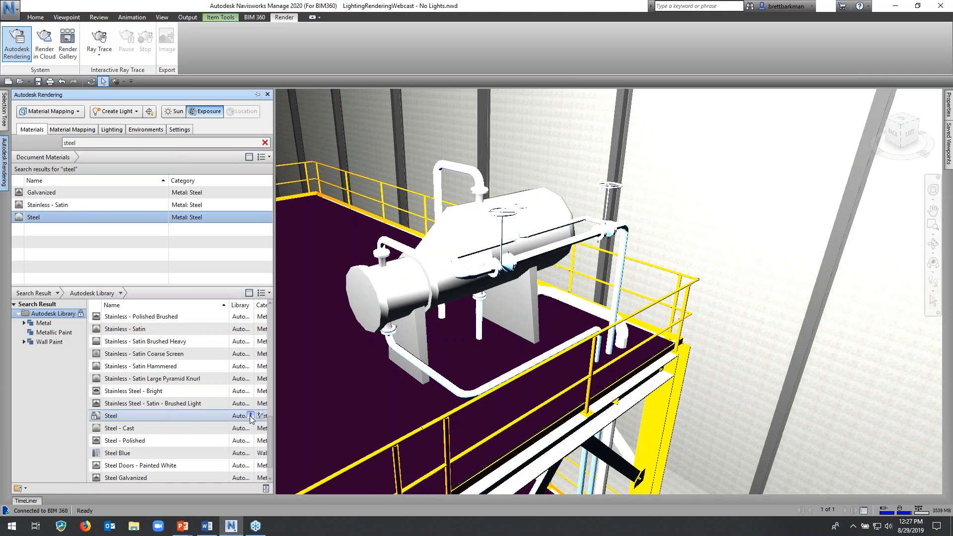
right_click(98, 218)
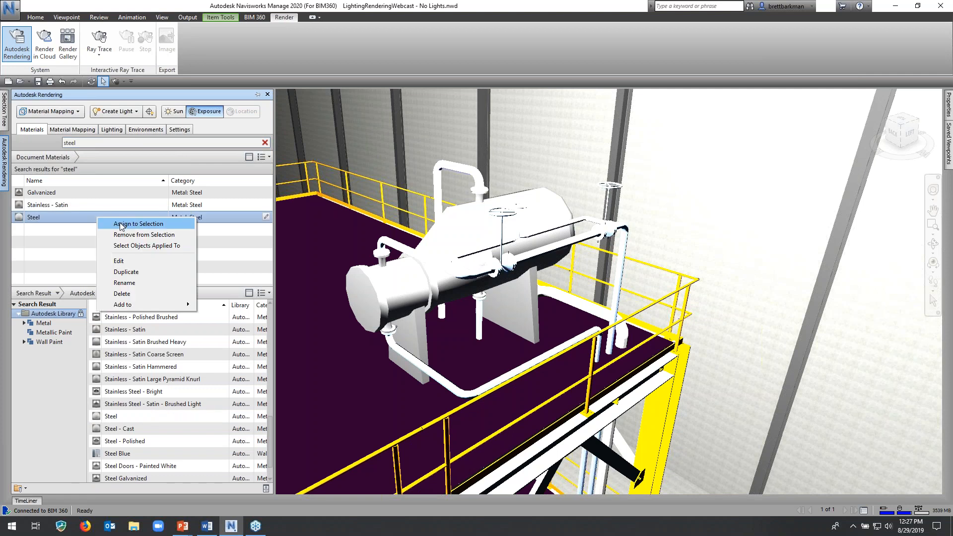
click(122, 225)
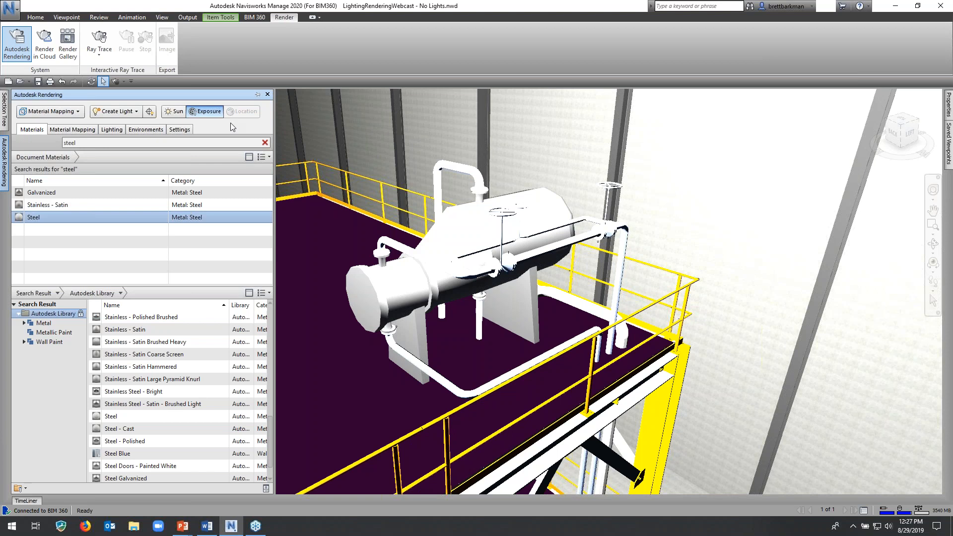
Ray trace the view with the new aluminum and steel materials, and stop the rendering once it is complete.
click(238, 61)
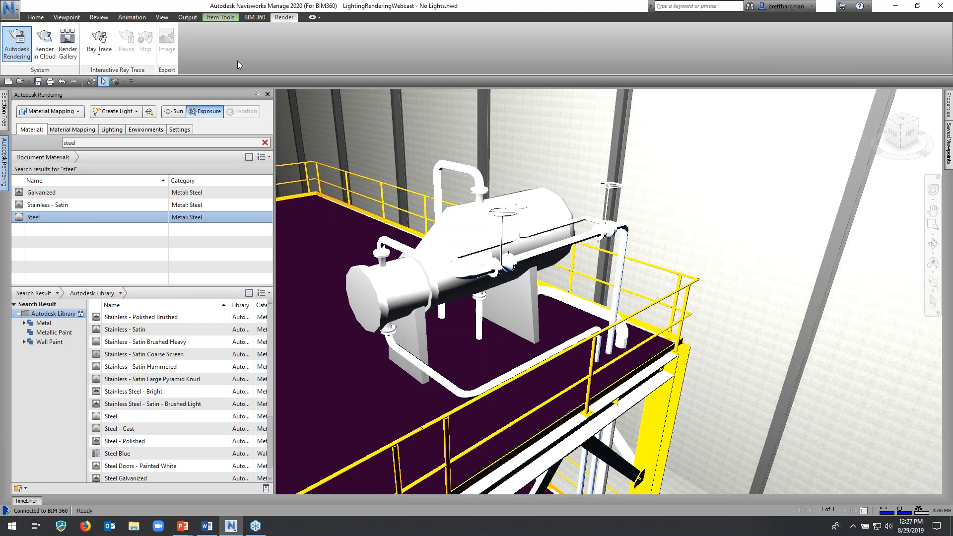
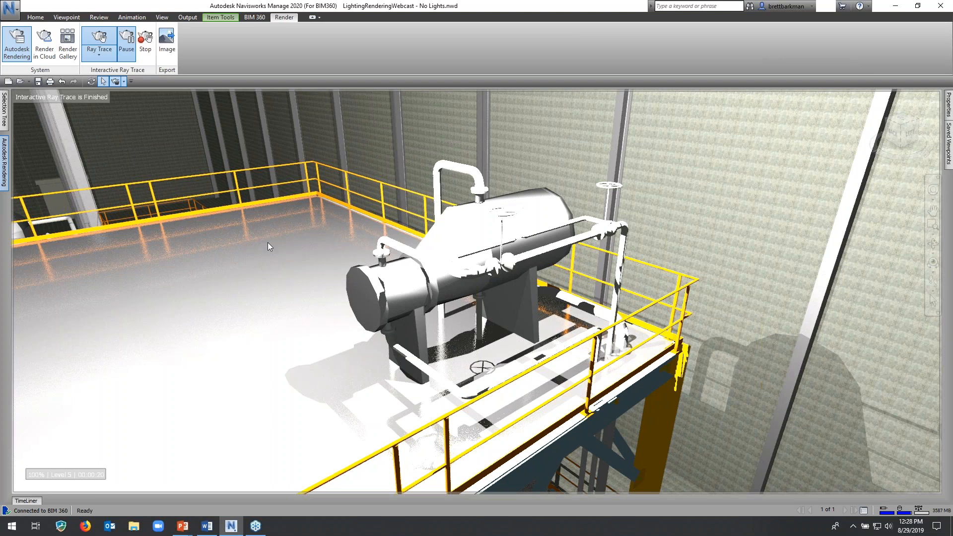
click(146, 48)
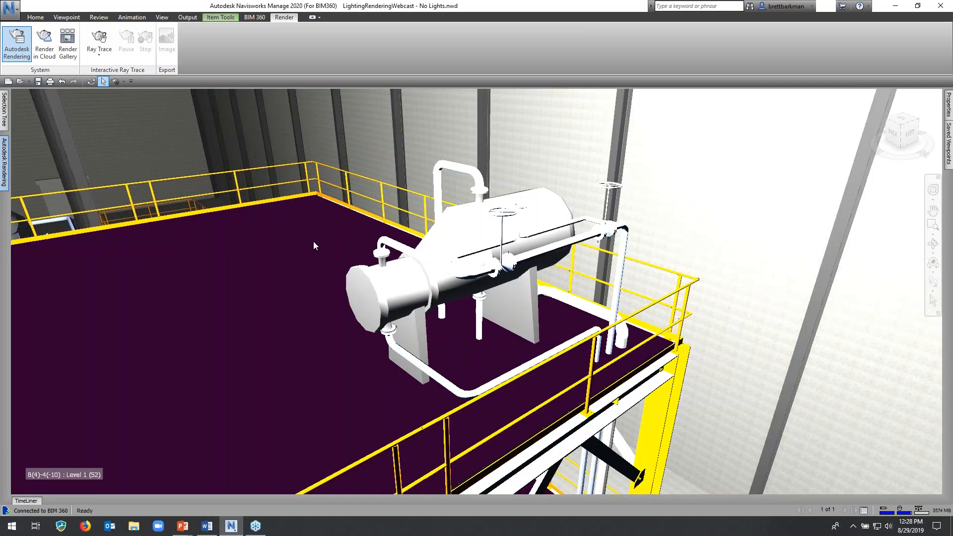
Replace the "steel" material search term with "grati".
mouse_move(3, 168)
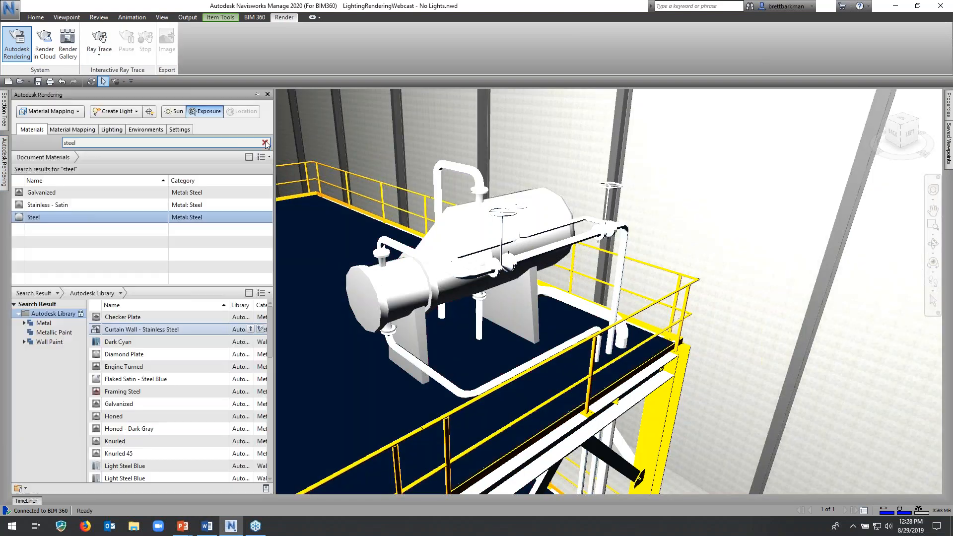
click(265, 143)
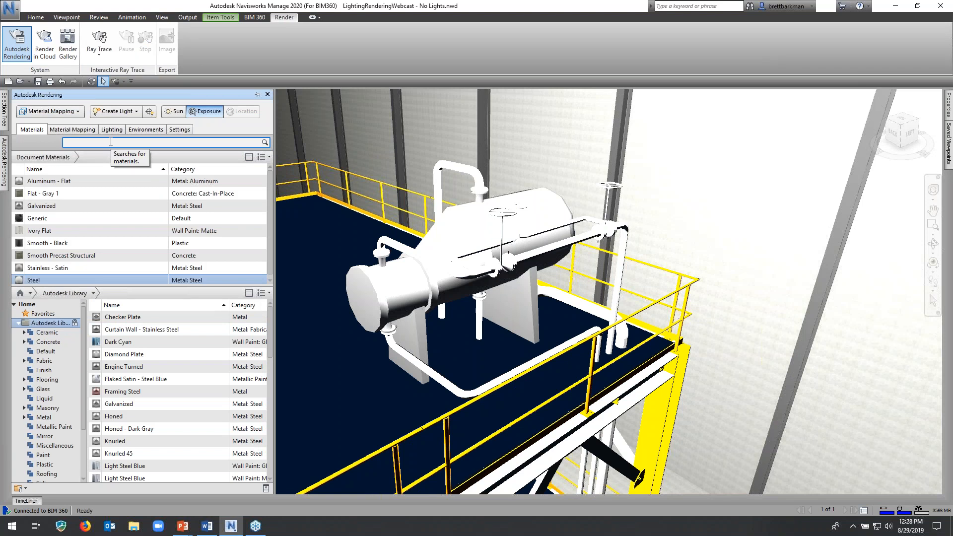
text(gra)
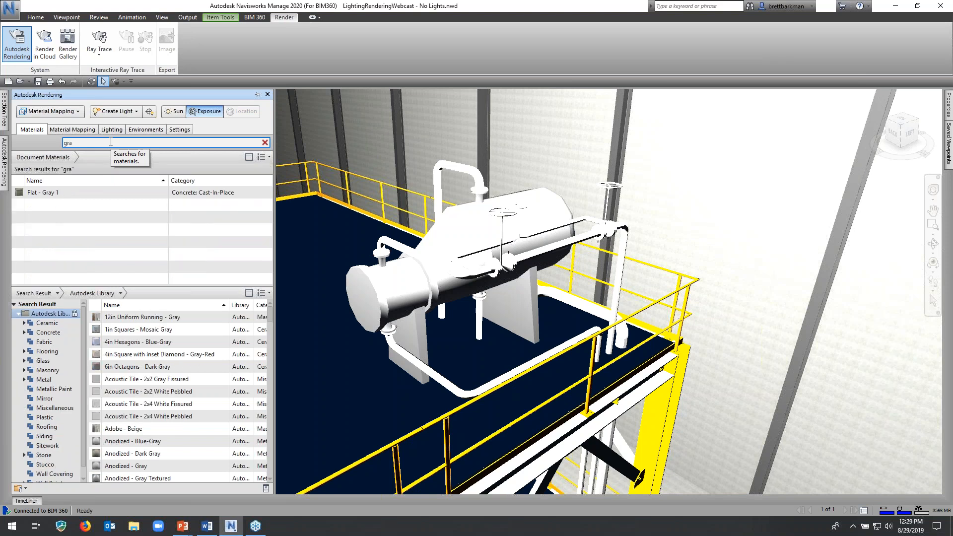
text(ti)
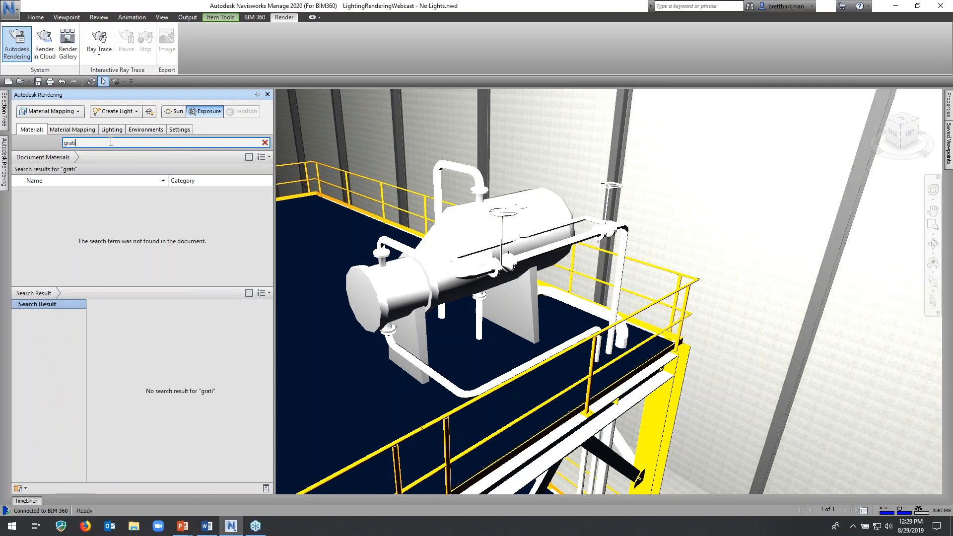
Change the material search term to "mesh".
key(BackSpace)
key(BackSpace)
key(BackSpace)
key(BackSpace)
key(BackSpace)
text(m)
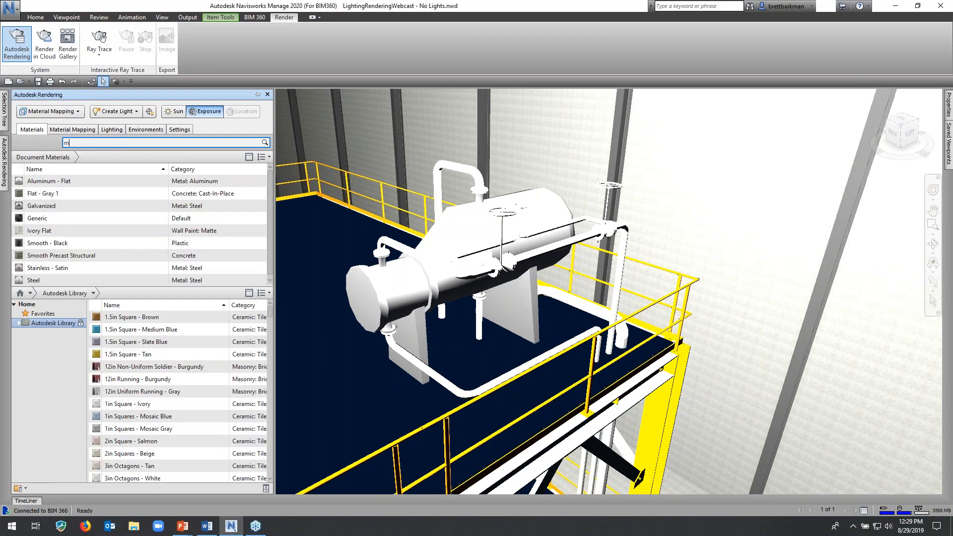
text(esh)
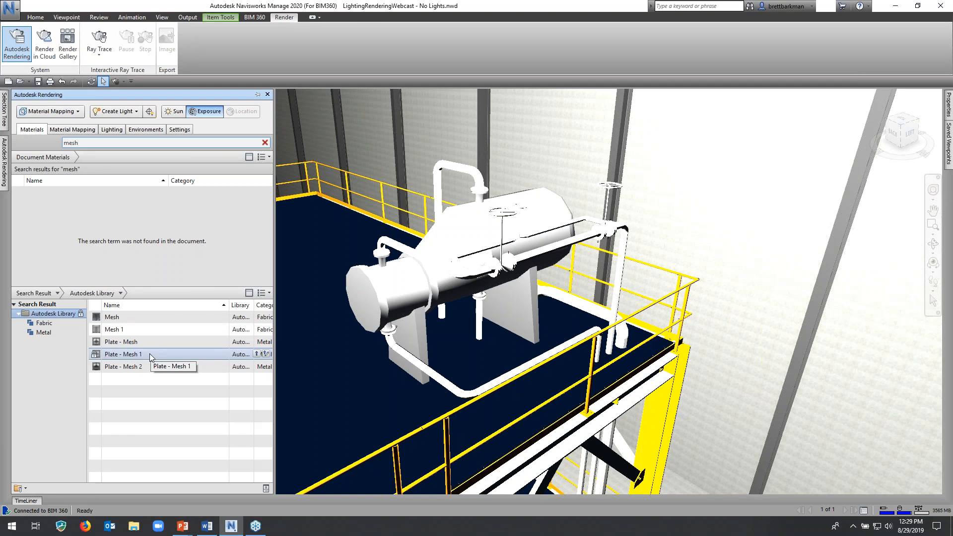
Add the Plate - Mesh 1 library material to the document, assign it to the selected platform floor, and ray trace the view.
click(257, 355)
right_click(91, 192)
click(110, 198)
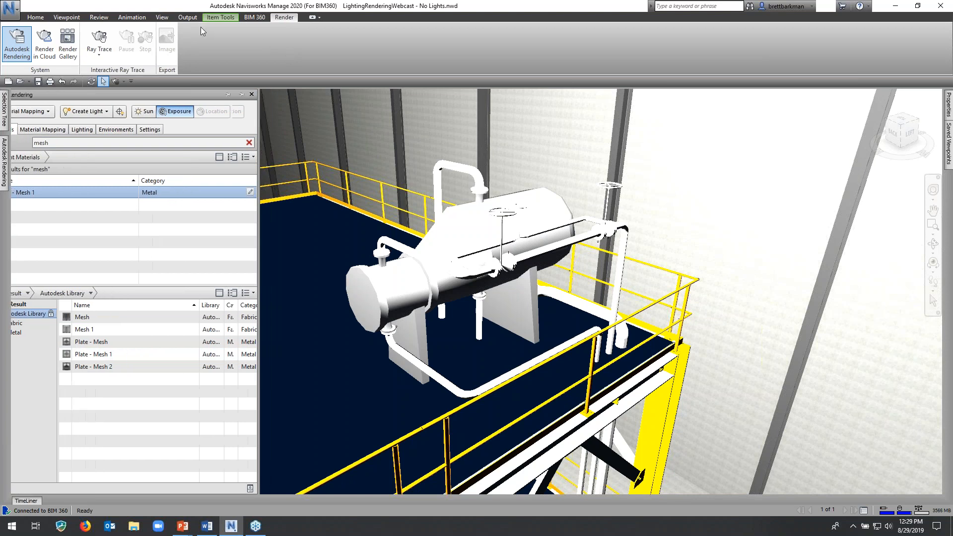
click(99, 39)
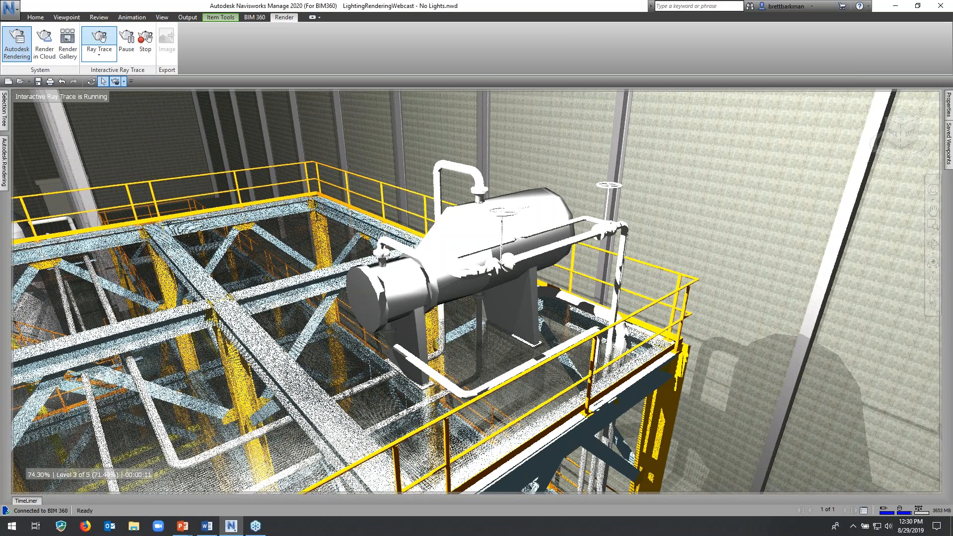
Turn off reflectivity in the Plate - Mesh 1 document material and ray trace the view again.
click(4, 155)
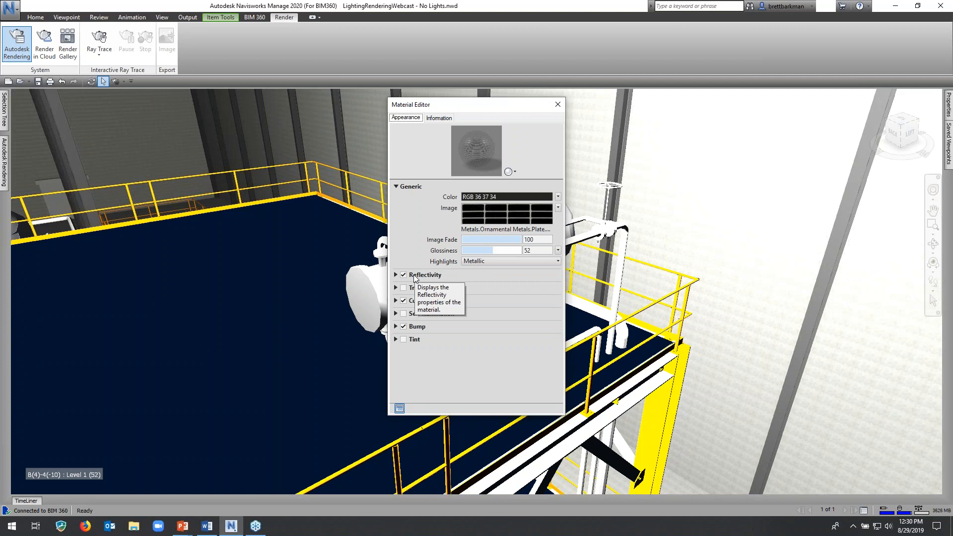
click(415, 278)
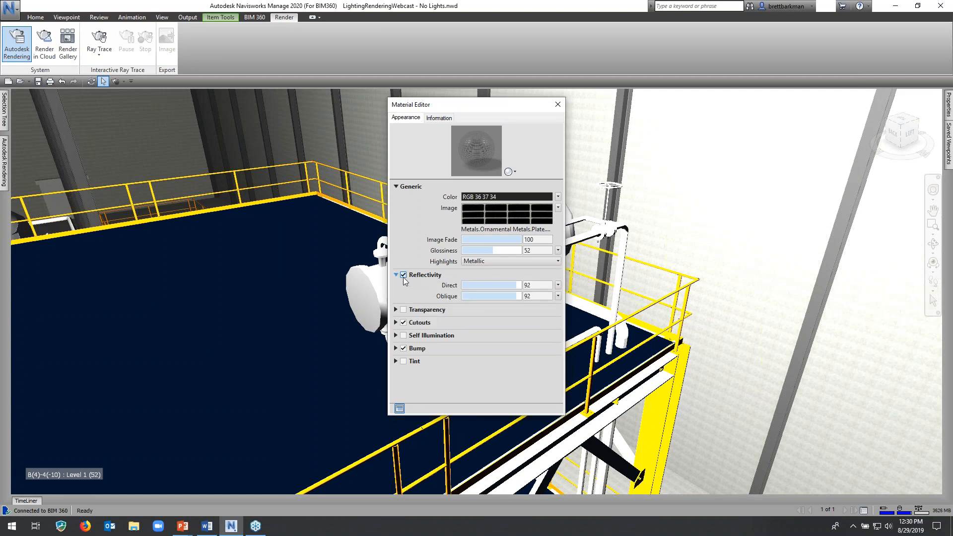
click(403, 274)
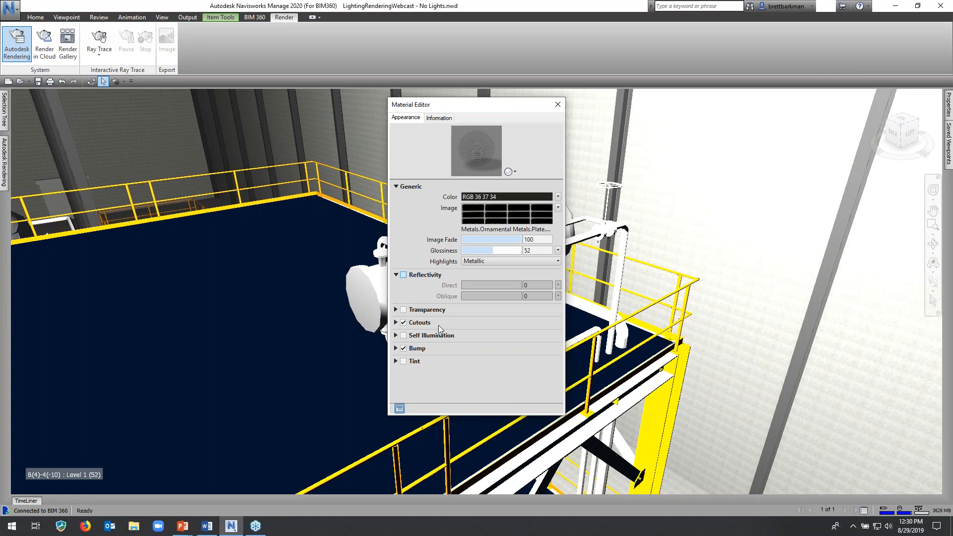
click(558, 104)
click(99, 39)
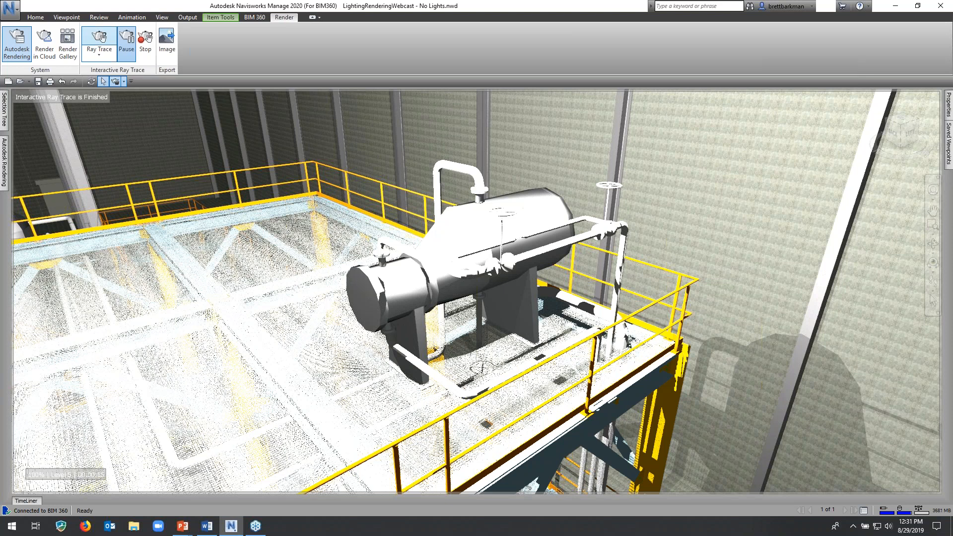
Stop the finished rendering and look through the available ray trace quality presets.
click(97, 54)
click(98, 56)
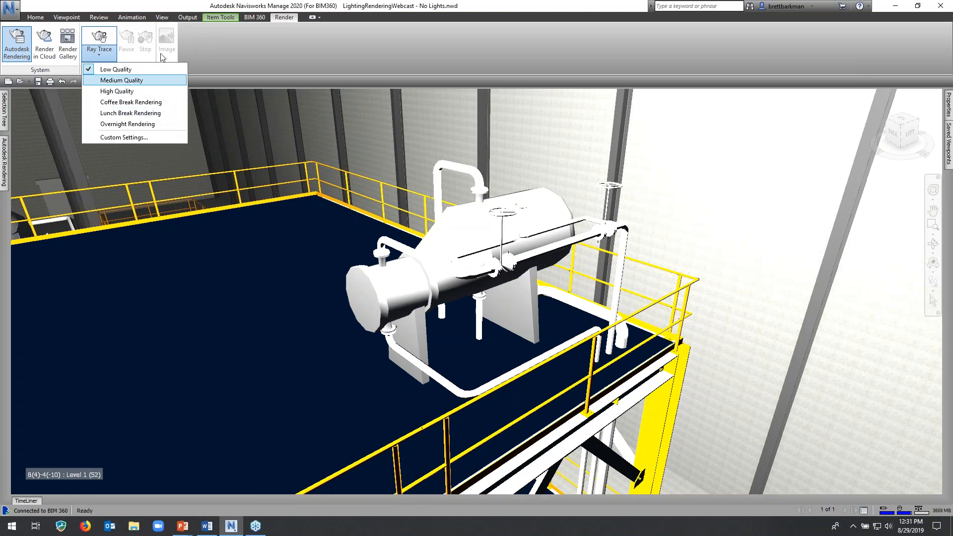
click(237, 53)
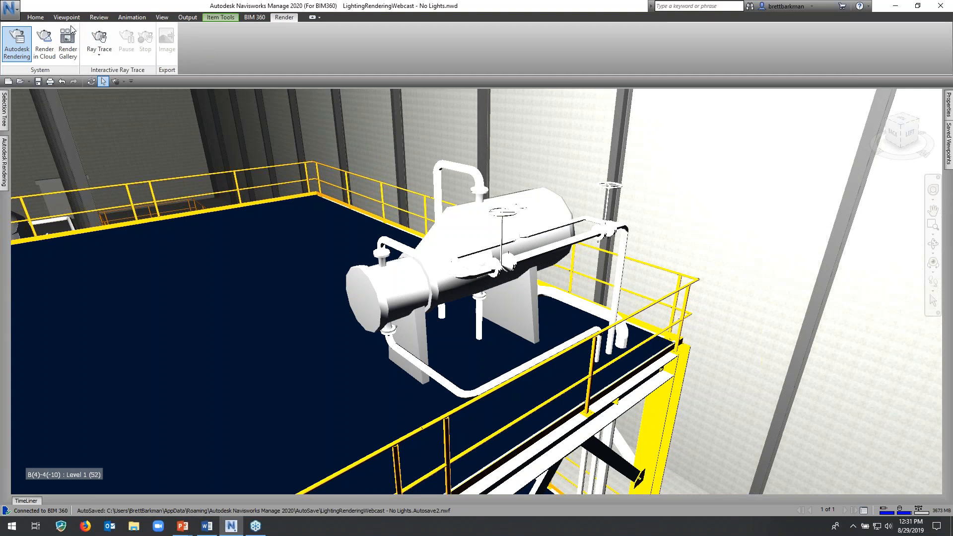
Hide the selected platform floor.
click(36, 17)
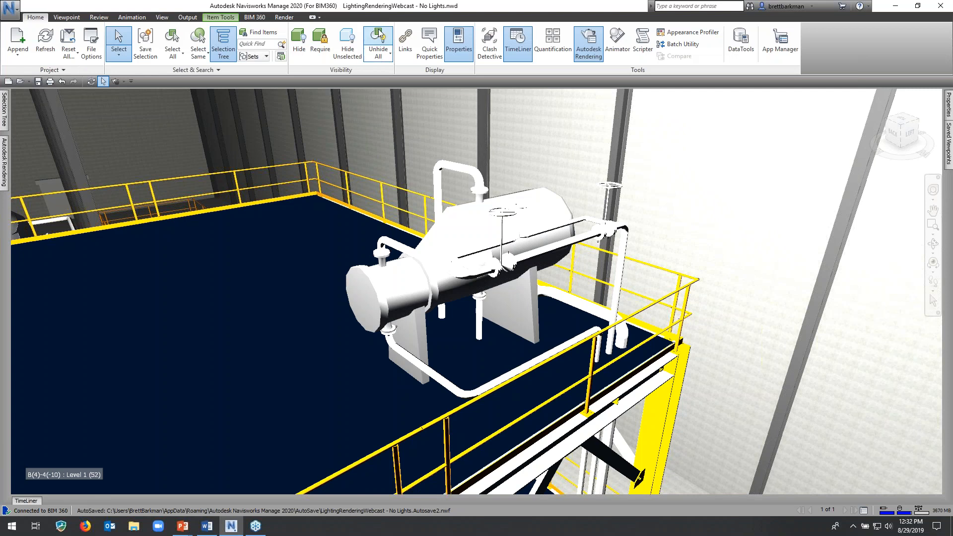
click(294, 47)
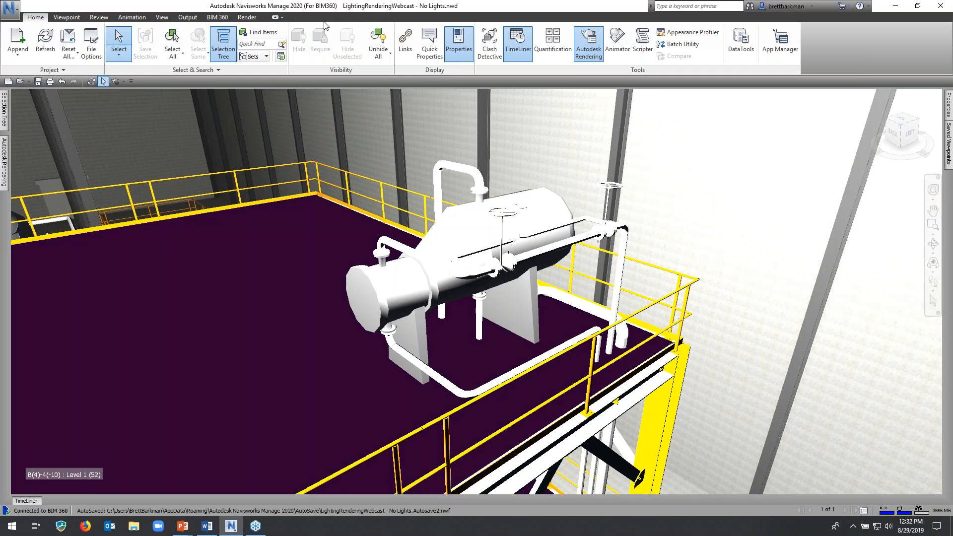
Check the render time description of the Lunch Break Rendering preset, leaving the quality setting as it is.
click(246, 17)
click(100, 54)
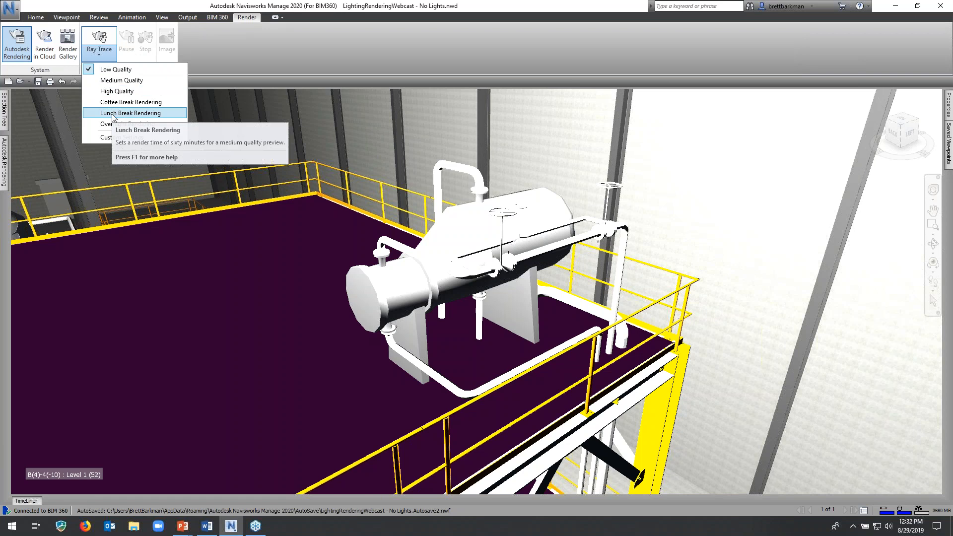
click(265, 40)
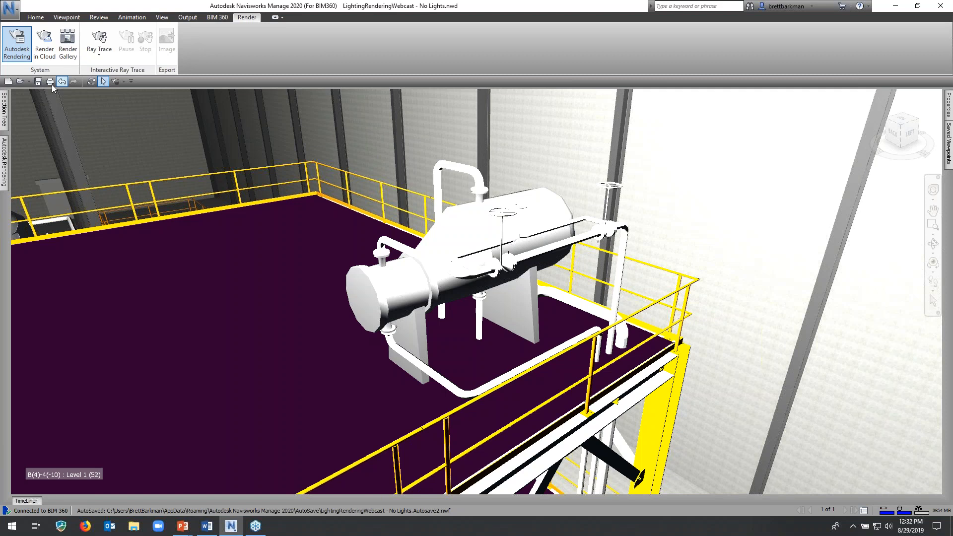
Open ImportFromMax.nwd from the Navisworks-Lighting-Rendering folder without saving the changes to the plant model.
key(ctrl+o)
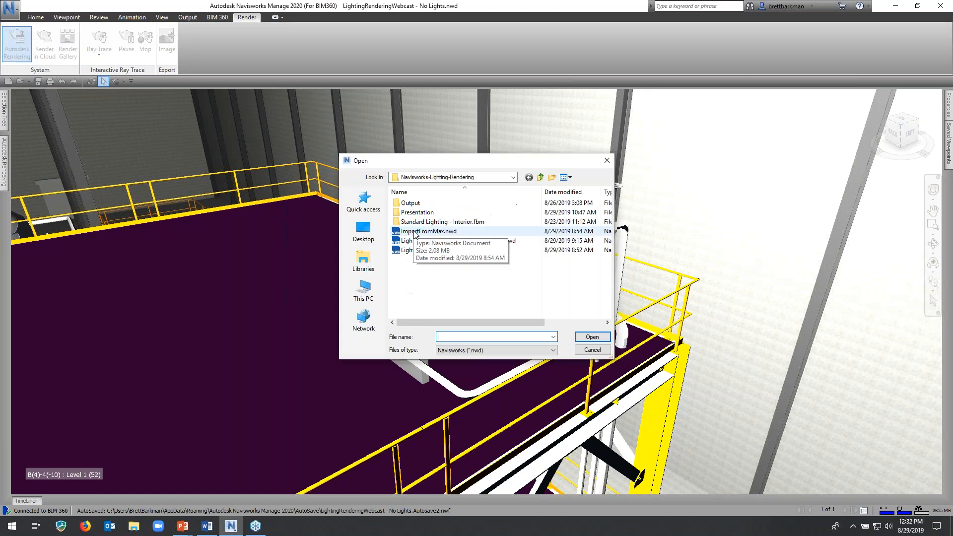
click(415, 234)
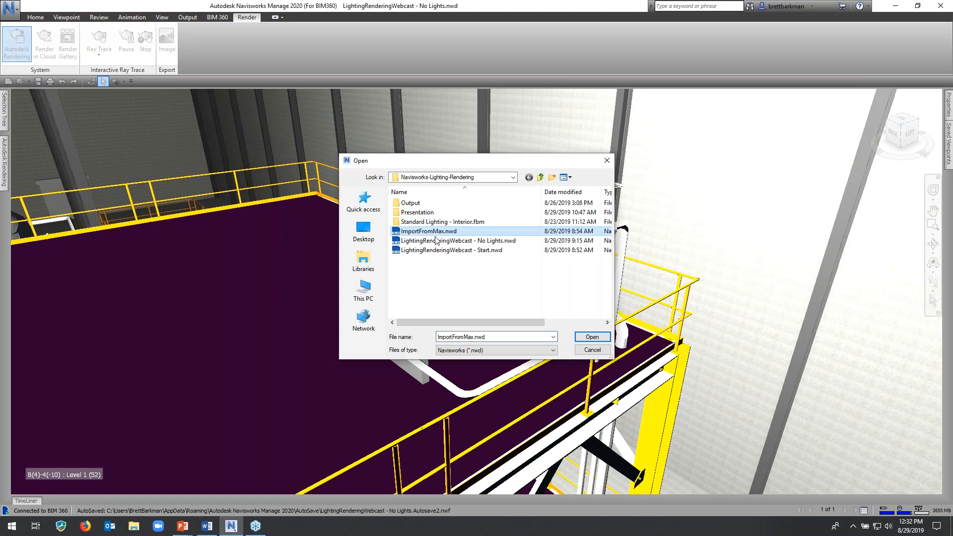
click(601, 337)
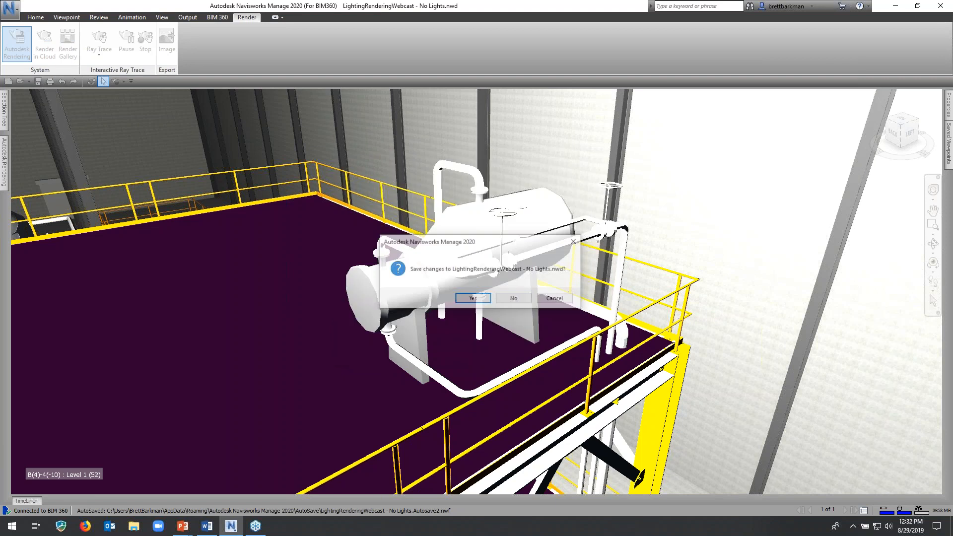
click(514, 298)
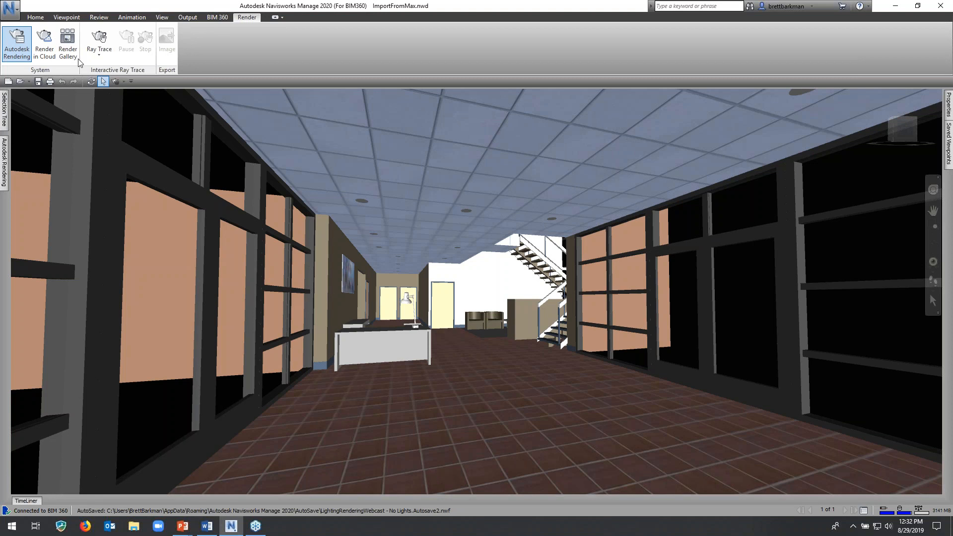
Switch the viewpoint lighting from the head light to a mode that uses the lobby model's own ceiling lights.
click(68, 18)
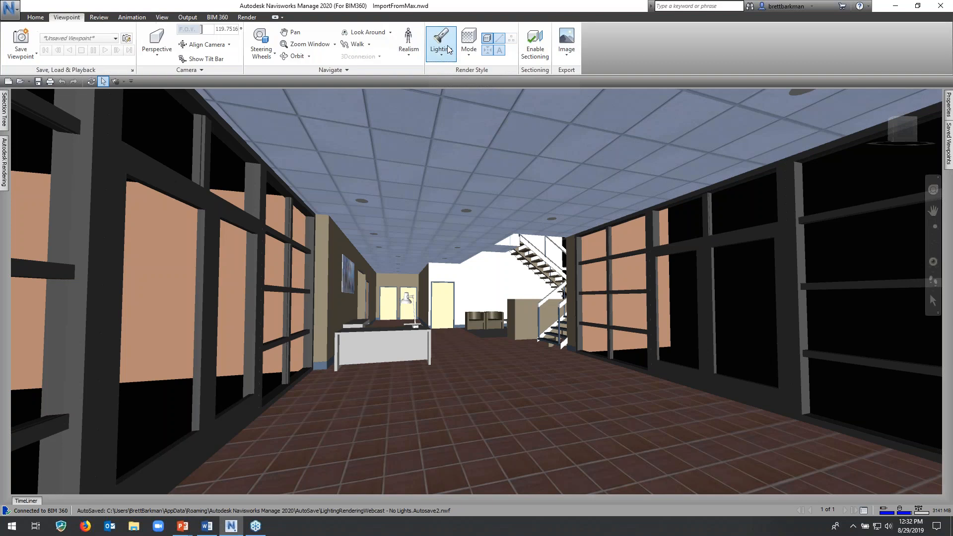
click(446, 45)
click(445, 74)
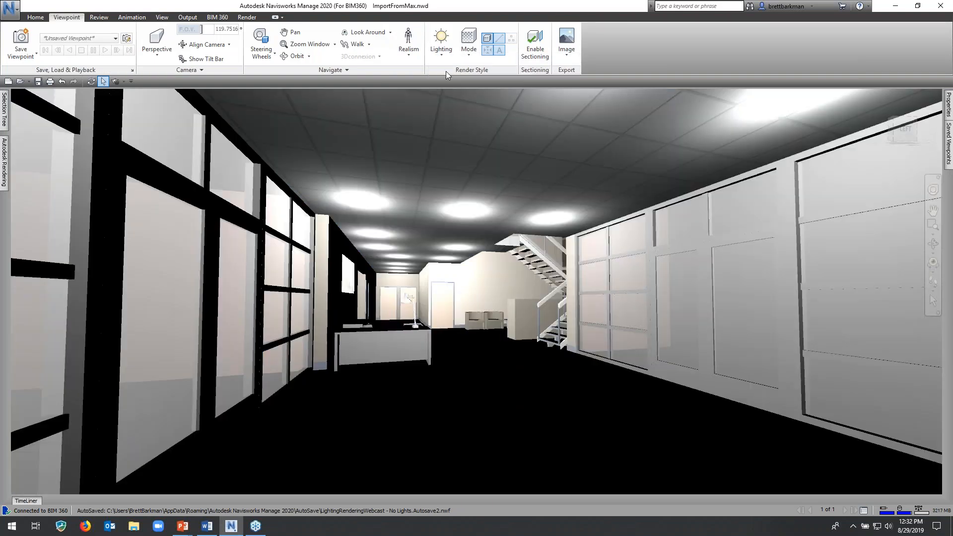
Ray trace the lobby view with its ceiling lights and stop the rendering early.
click(246, 17)
click(99, 40)
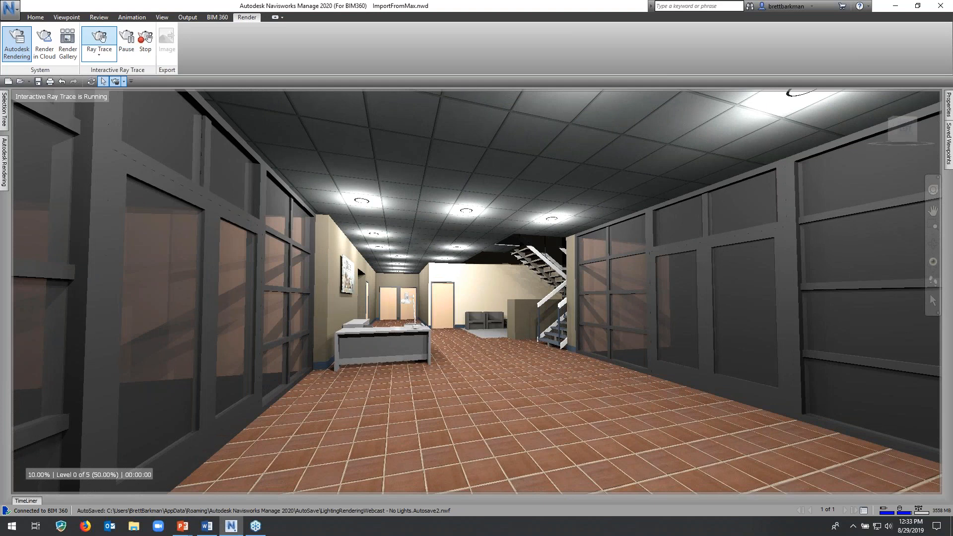
click(146, 44)
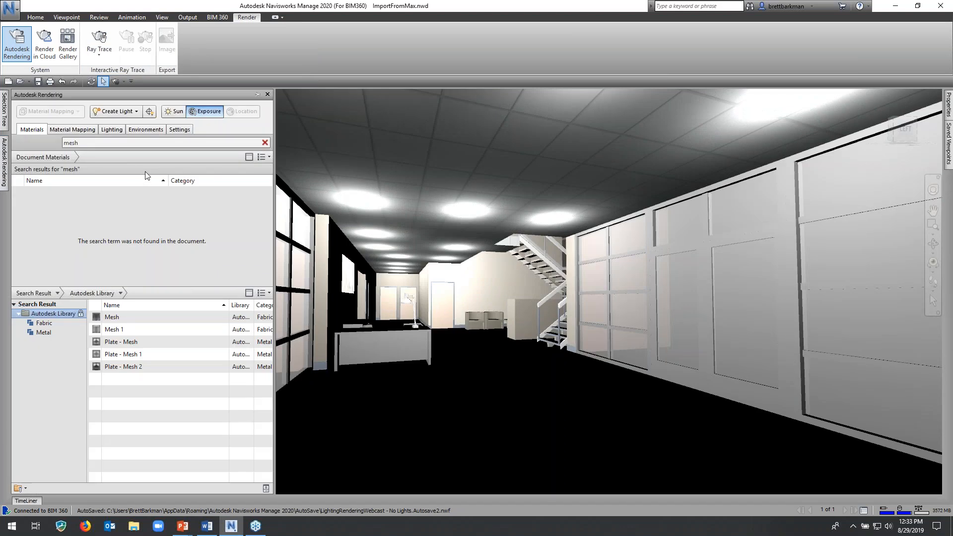
Turn on the sun in the environment settings, then ray trace the lobby with sunlight and stop the rendering.
click(146, 129)
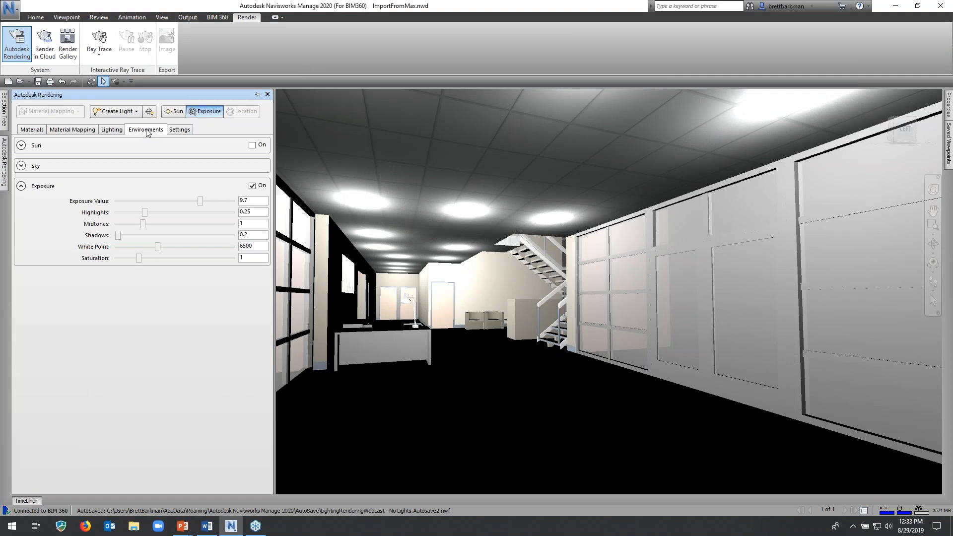
click(252, 146)
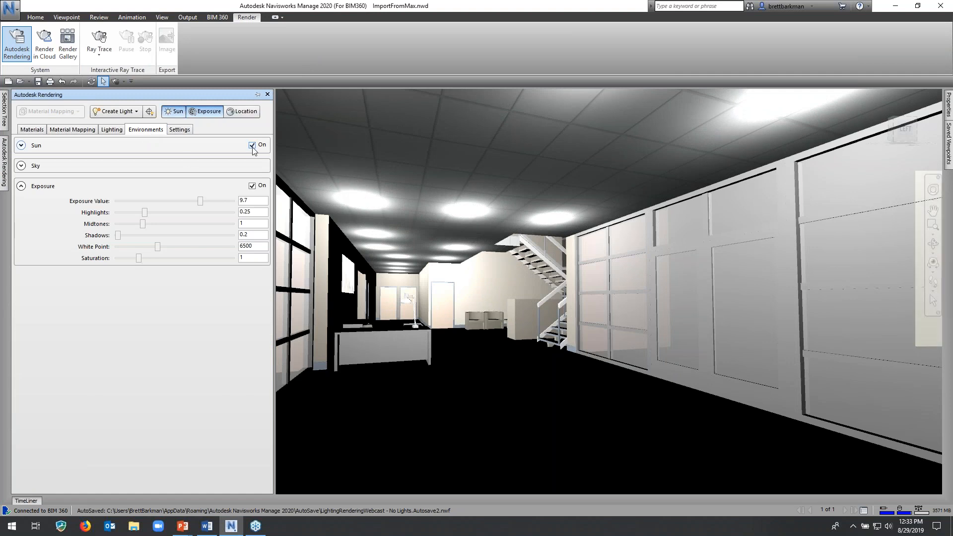
click(252, 146)
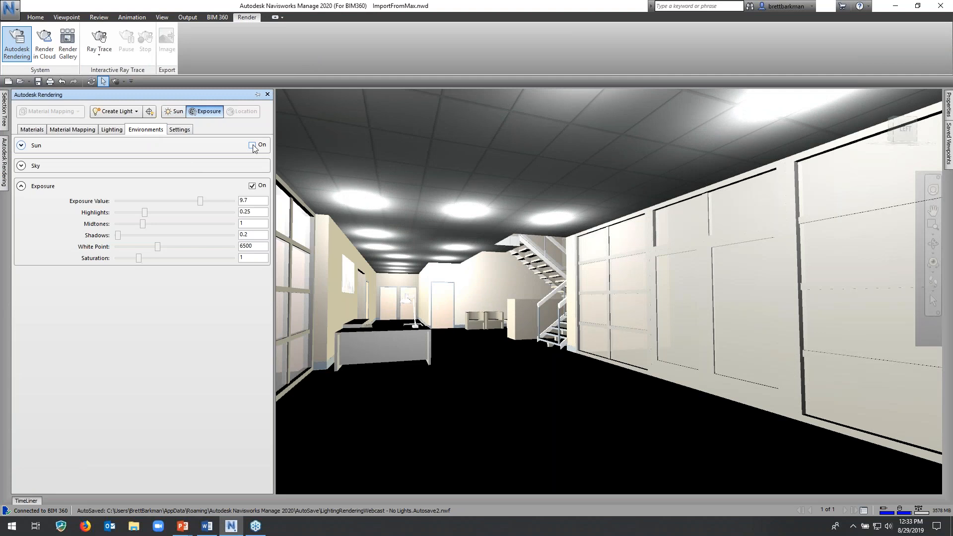
click(252, 145)
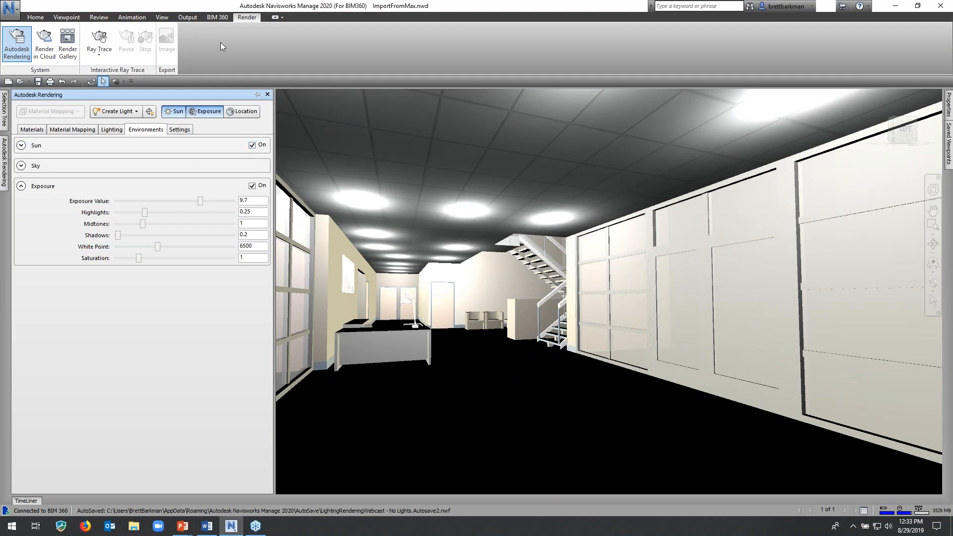
click(103, 39)
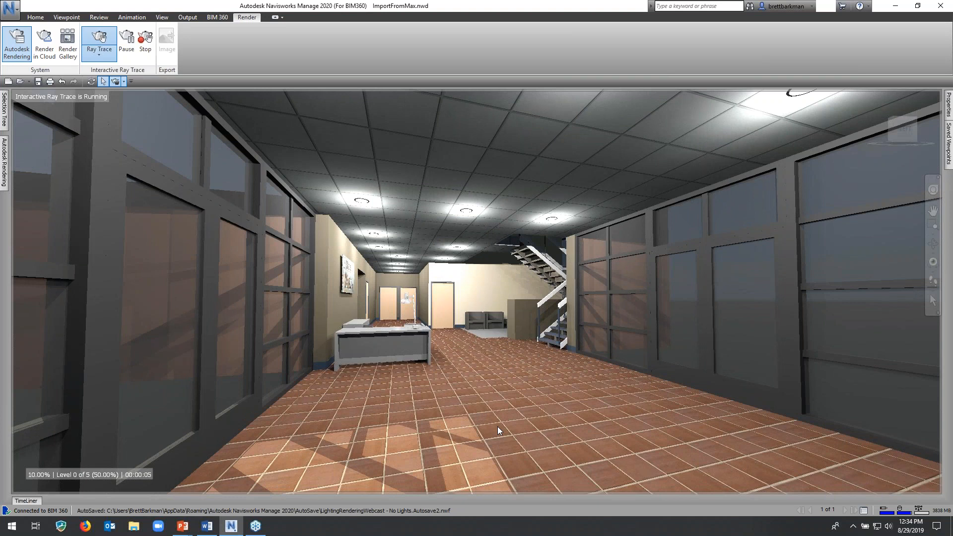
click(145, 40)
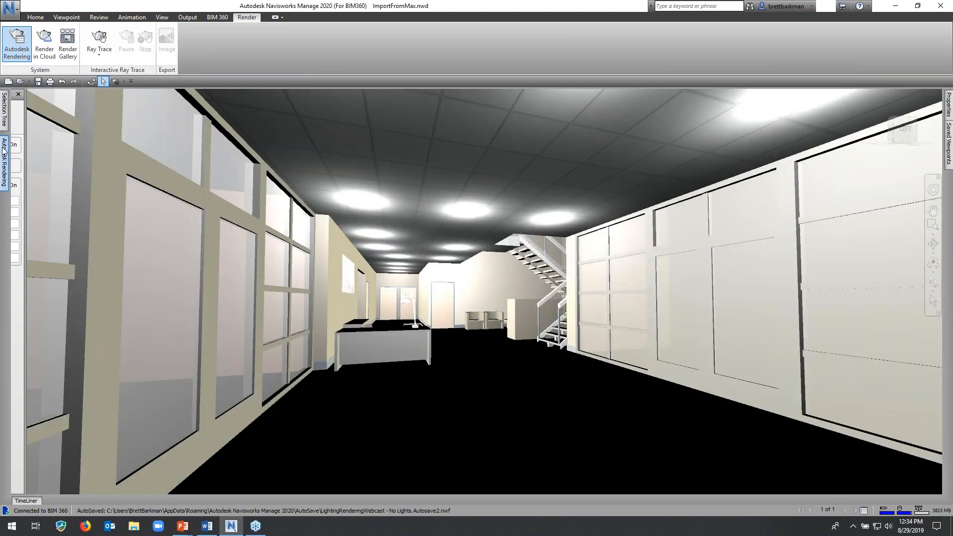
Set the environment's exposure value to 10.33.
mouse_move(4, 164)
mouse_move(201, 203)
mouse_down()
mouse_move(189, 203)
mouse_move(212, 209)
mouse_move(204, 207)
mouse_up()
Set the sun's intensity factor to 21.4 and switch its angle calculation to Geographical.
click(21, 145)
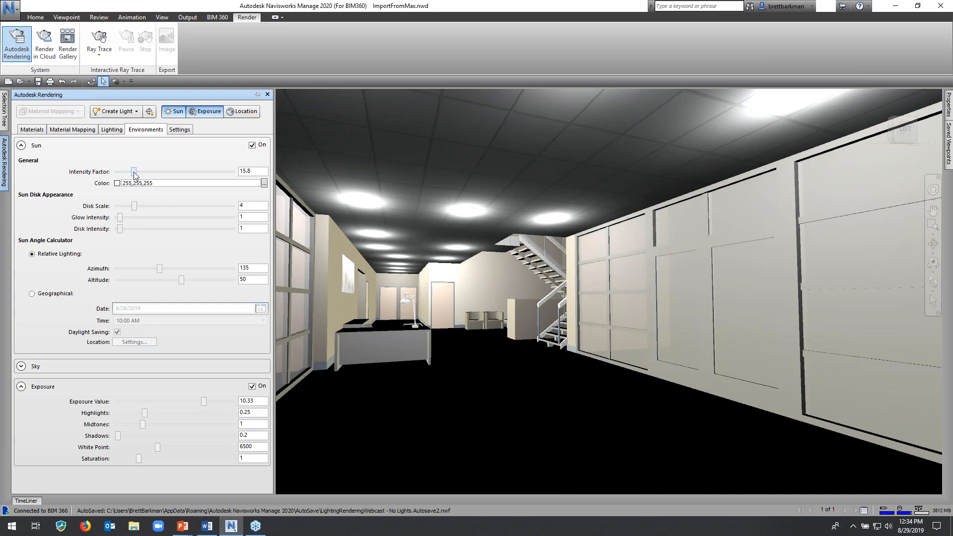
mouse_move(135, 174)
mouse_down()
mouse_move(153, 178)
mouse_move(141, 175)
mouse_up()
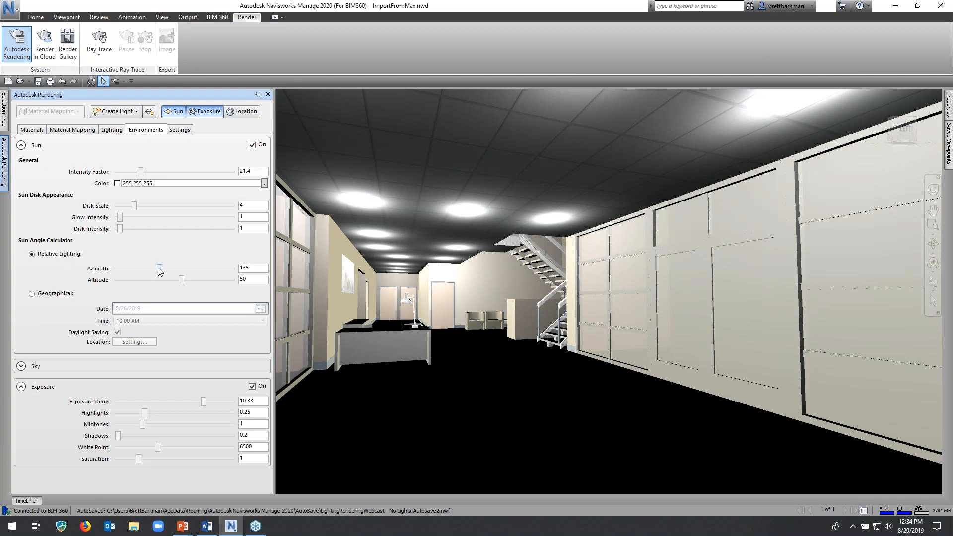
click(55, 295)
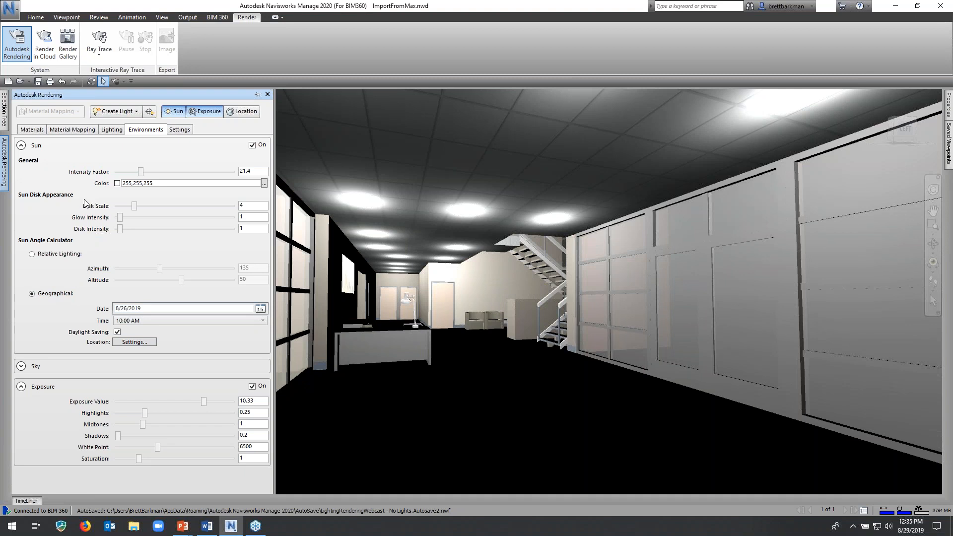
Switch the sun's angle calculation to Relative Lighting and set the environment's exposure value to 9.34.
click(55, 254)
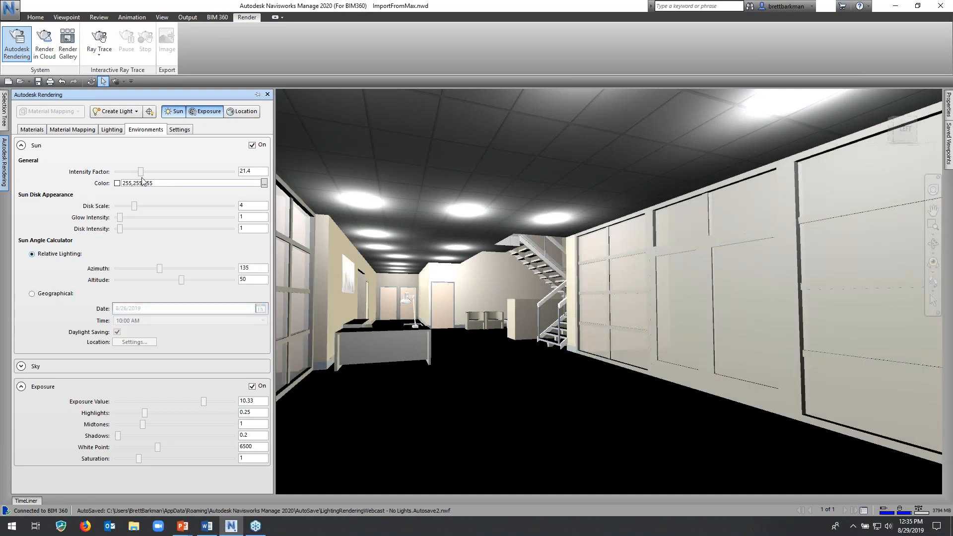
drag(142, 172, 141, 175)
click(22, 145)
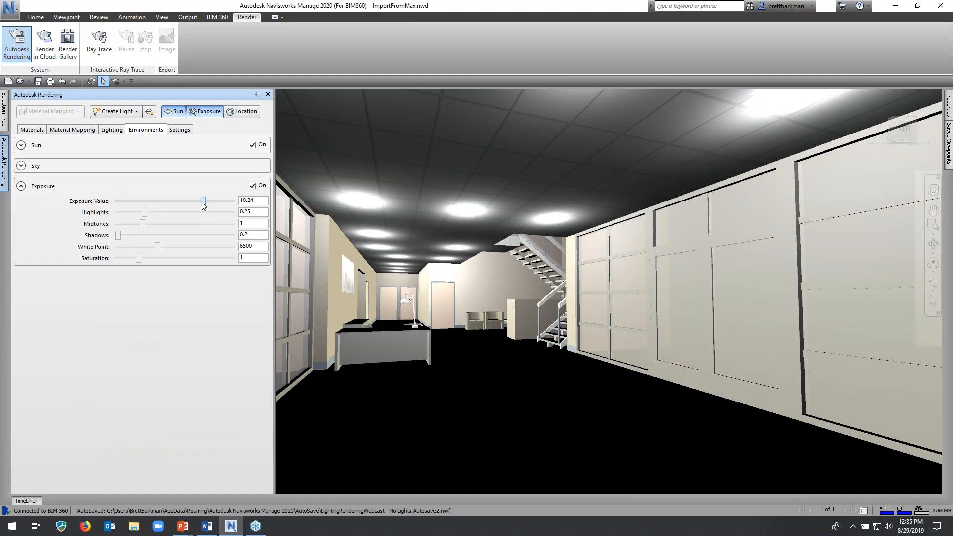
drag(203, 204, 198, 201)
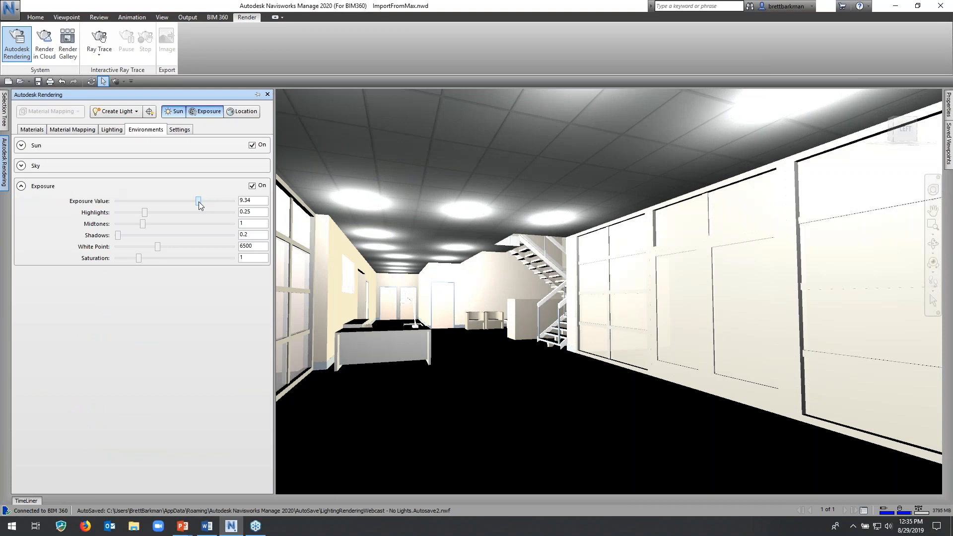
Ray trace the lobby with the adjusted sun and exposure, stop the rendering, and review the available render quality presets.
click(103, 38)
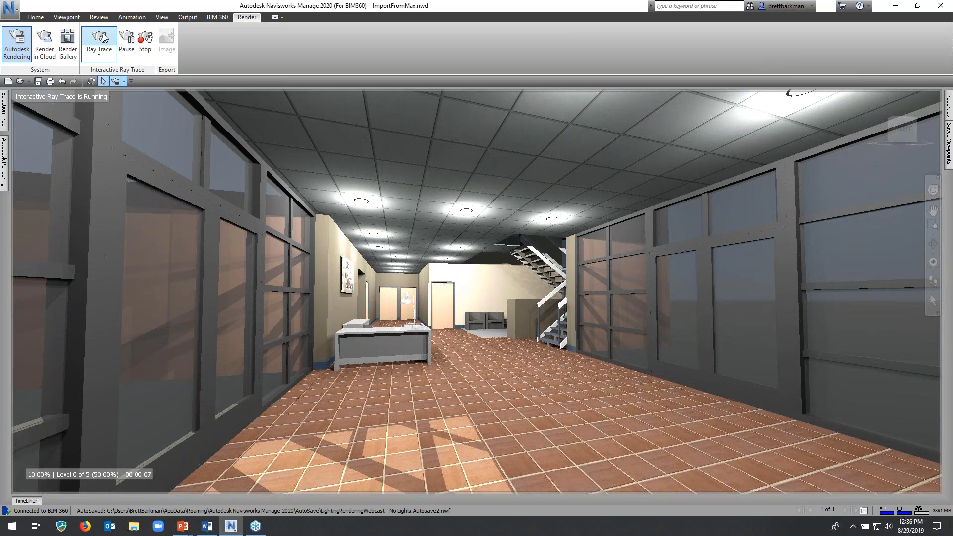
click(146, 42)
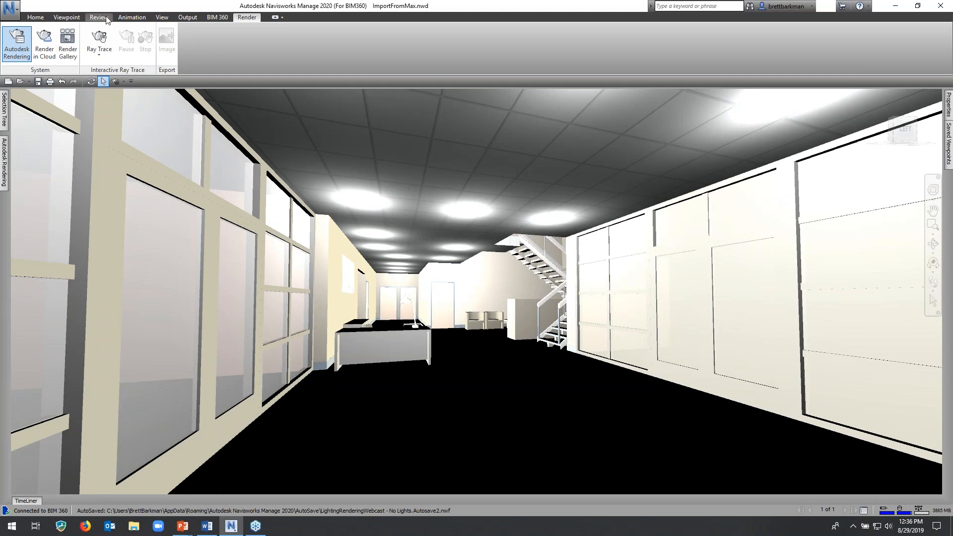
click(100, 54)
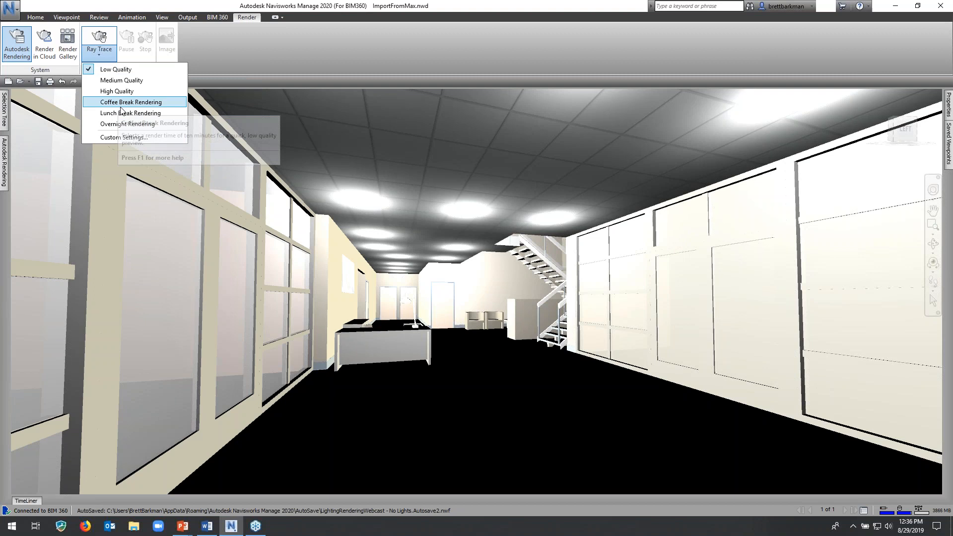
click(205, 50)
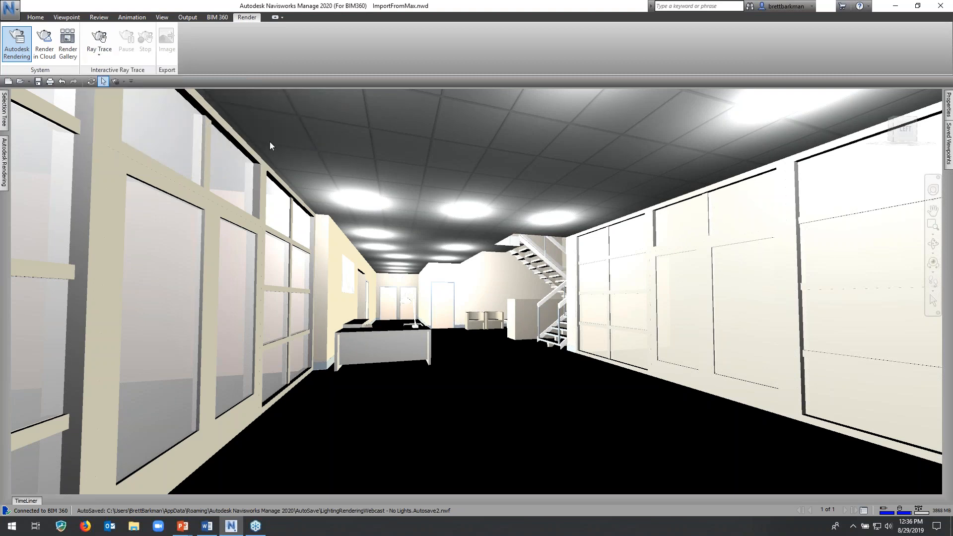
Switch to the PowerPoint slide show and advance from the Demo slide to the Coffee Break (10 mins) comparison.
mouse_move(184, 529)
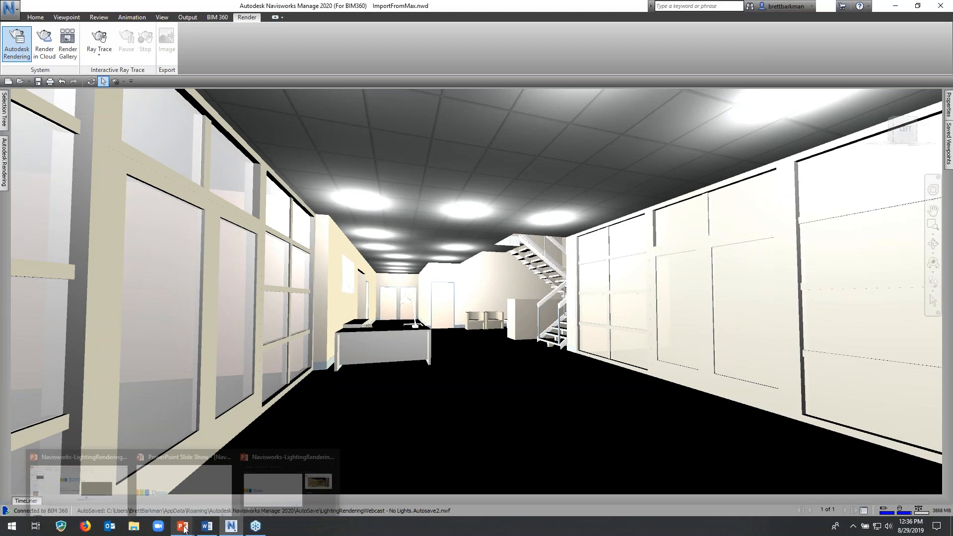
click(184, 479)
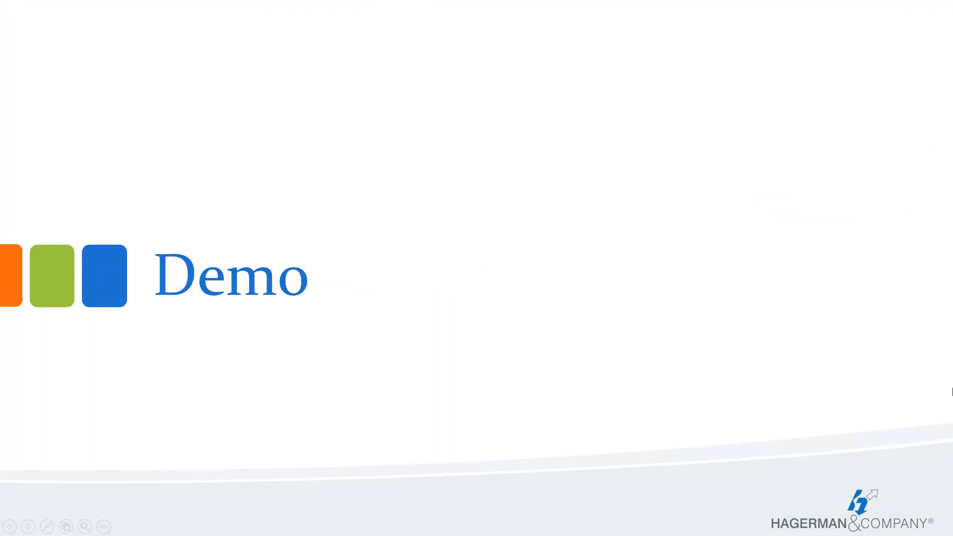
key(Right)
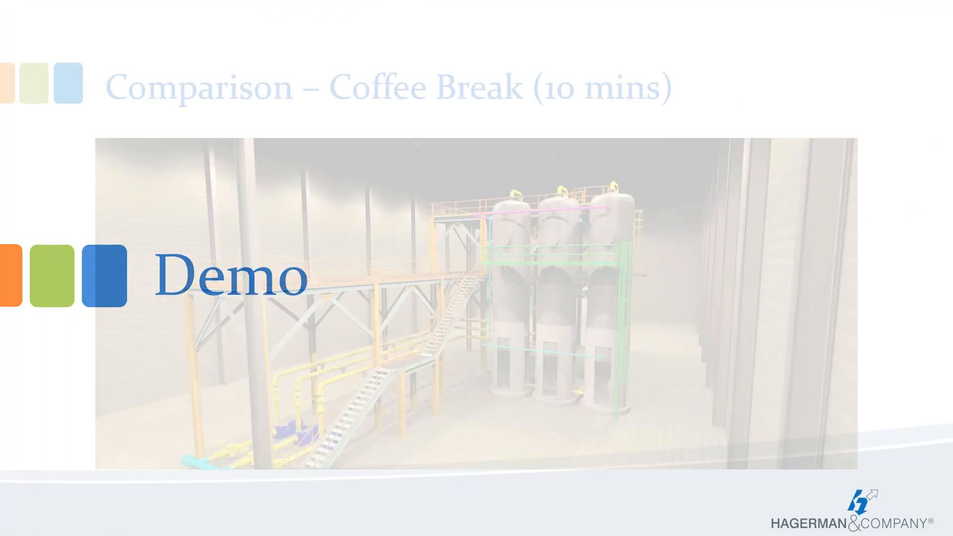